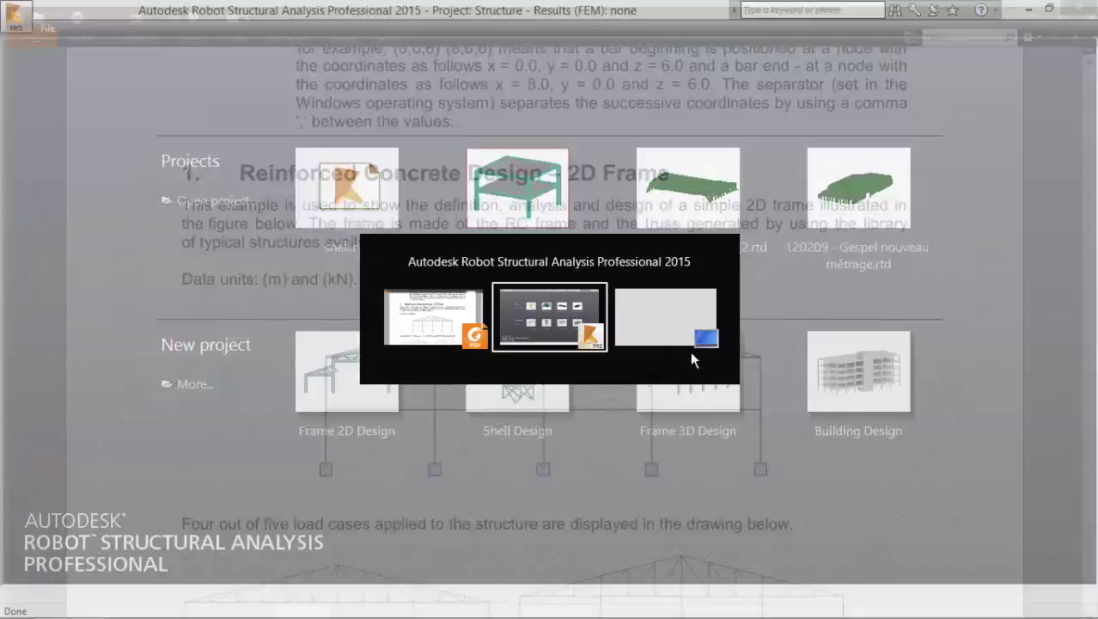
key(alt+Tab)
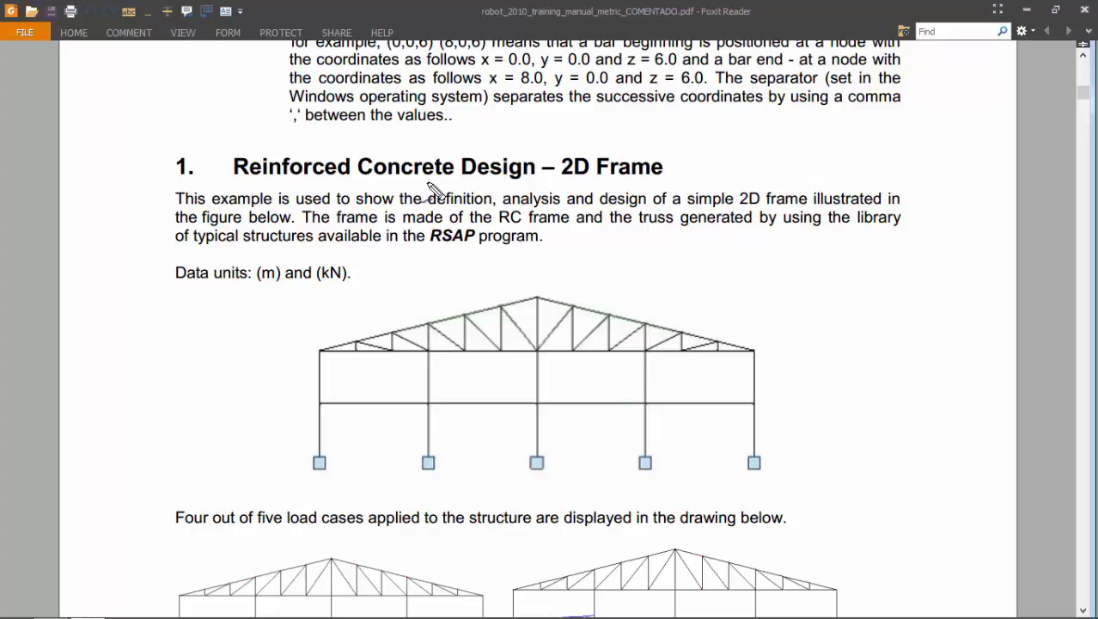
Underline the Reinforced Concrete Design heading in the manual, then scroll past it.
mouse_move(178, 183)
mouse_down()
mouse_move(615, 176)
mouse_move(683, 186)
mouse_up()
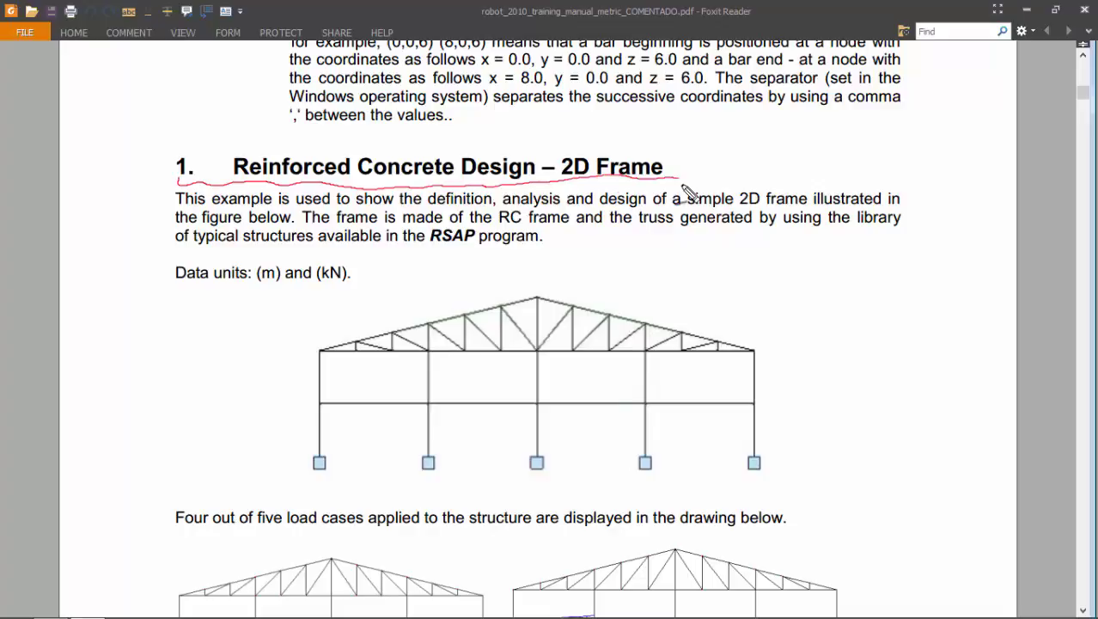
key(Escape)
scroll(656, 262, down, 1)
scroll(653, 252, down, 3)
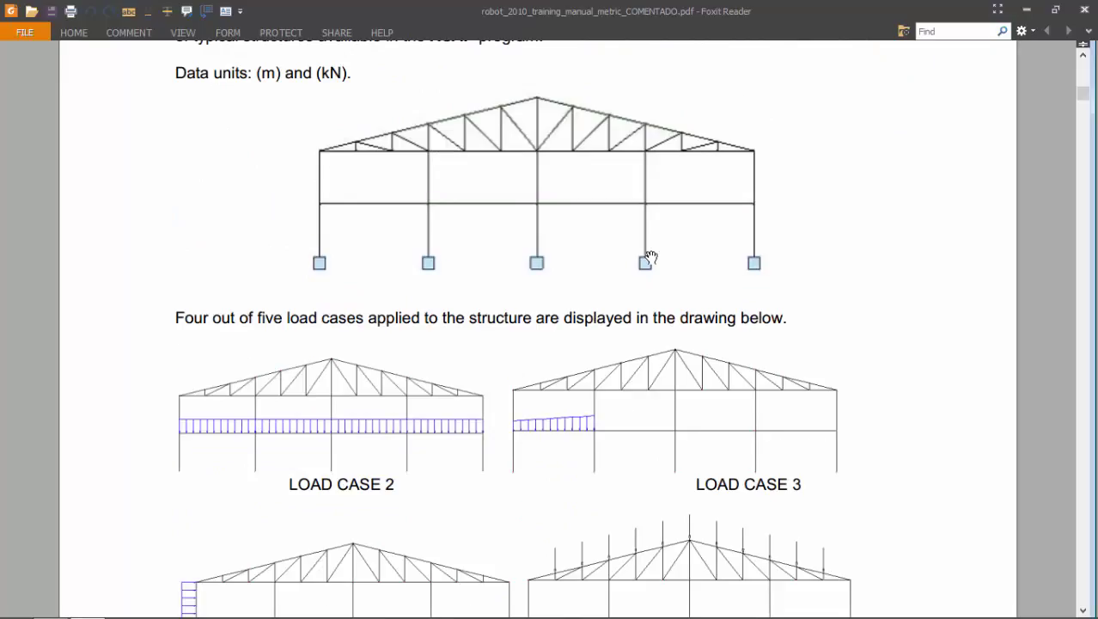
scroll(651, 252, down, 3)
scroll(651, 250, down, 1)
scroll(653, 249, down, 3)
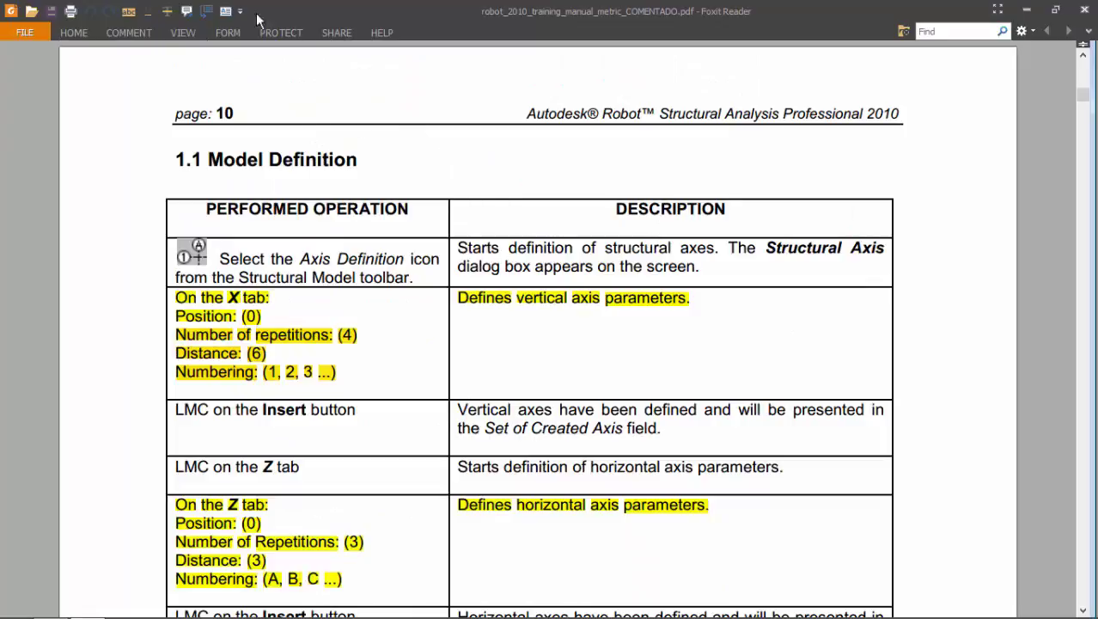
Change the page display and bring the 2D Frame Design instructions into view.
click(183, 33)
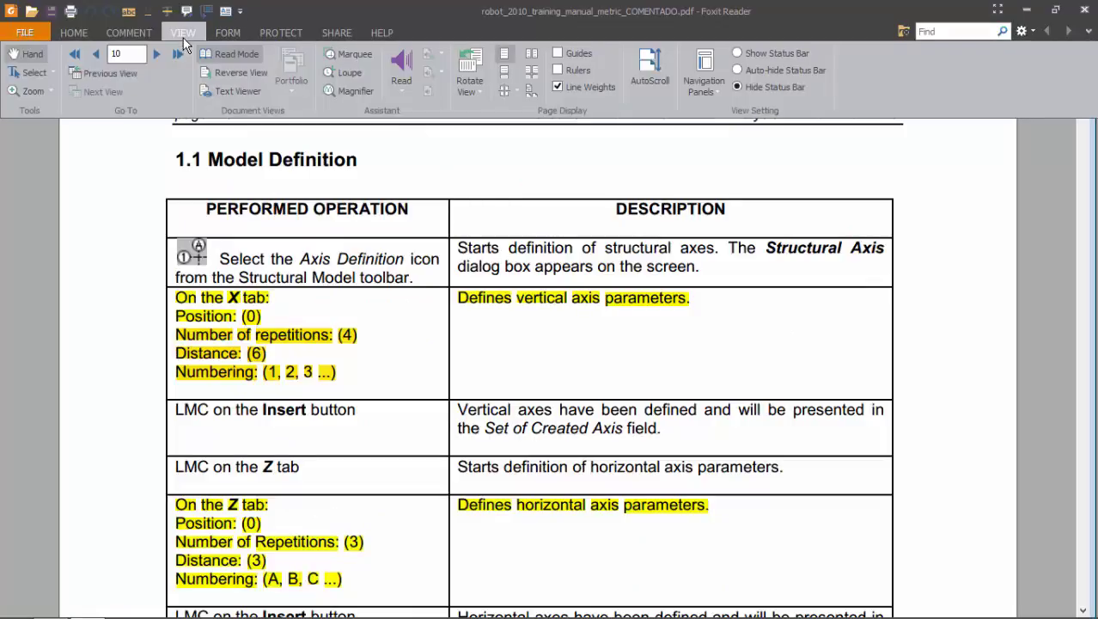
click(507, 77)
mouse_move(446, 147)
mouse_down()
mouse_move(446, 67)
mouse_move(488, 331)
mouse_up()
drag(490, 95, 488, 336)
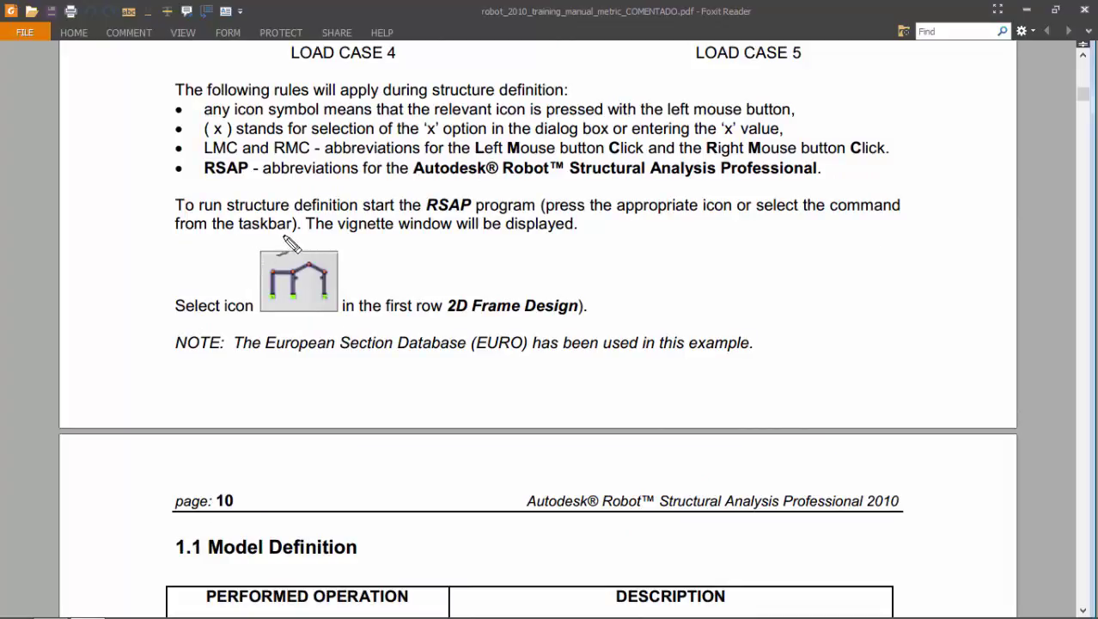
mouse_move(279, 232)
mouse_down()
mouse_move(180, 251)
mouse_move(277, 337)
mouse_move(492, 347)
mouse_move(550, 290)
mouse_move(333, 251)
mouse_move(284, 230)
mouse_up()
key(alt+Tab)
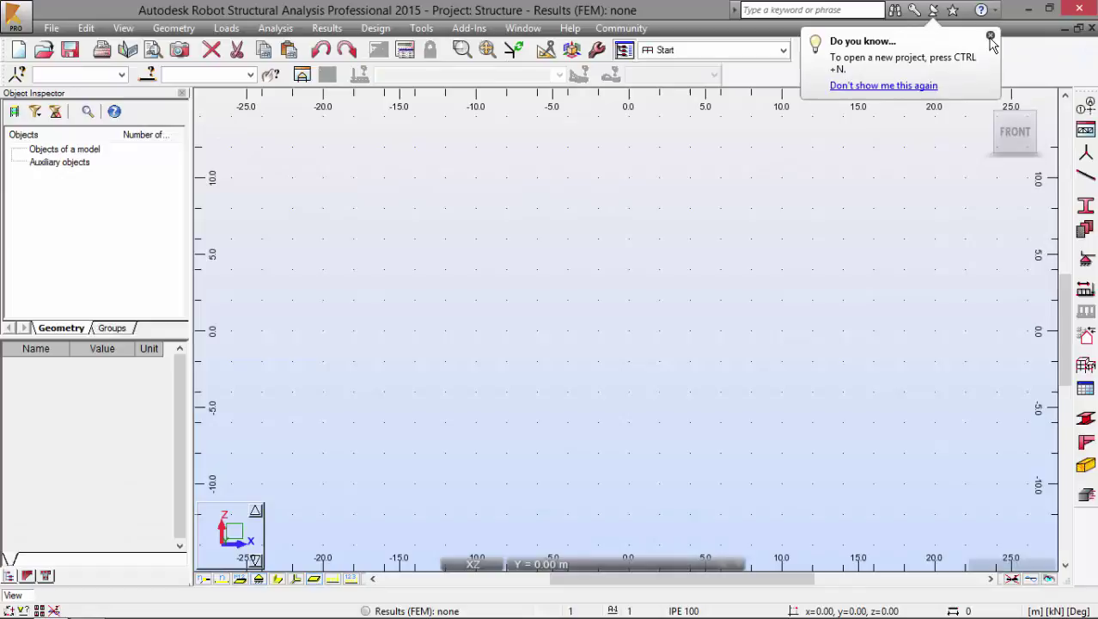
Dismiss the 'Do you know...' startup tip and hide the Object Inspector.
click(991, 38)
click(187, 92)
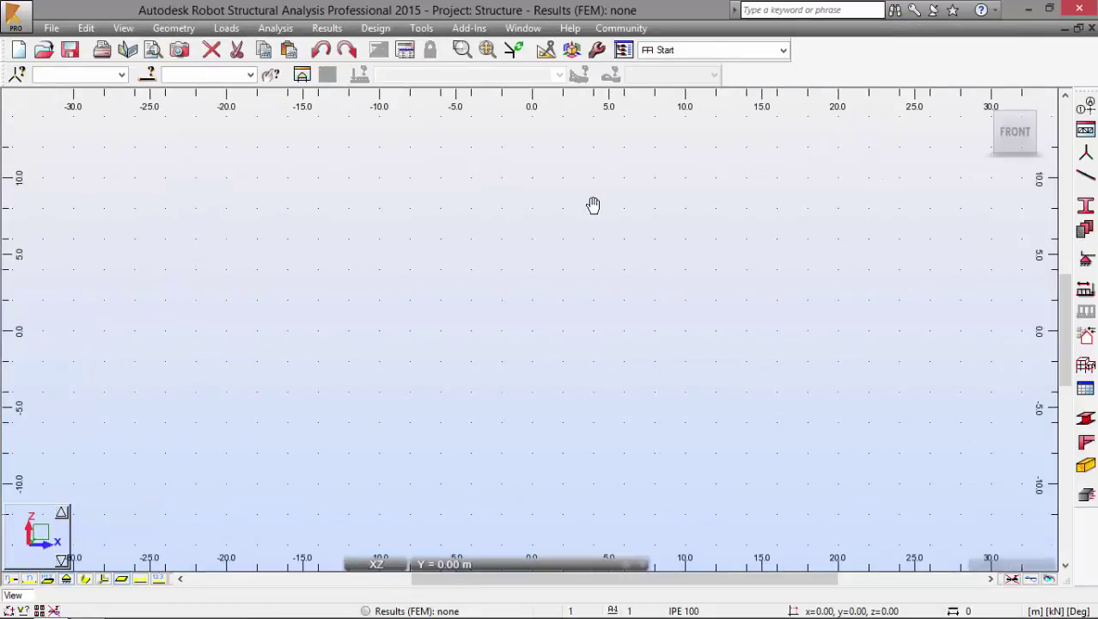
Add vertical axes 1–5: 4 repetitions at 6 m spacing.
click(1087, 110)
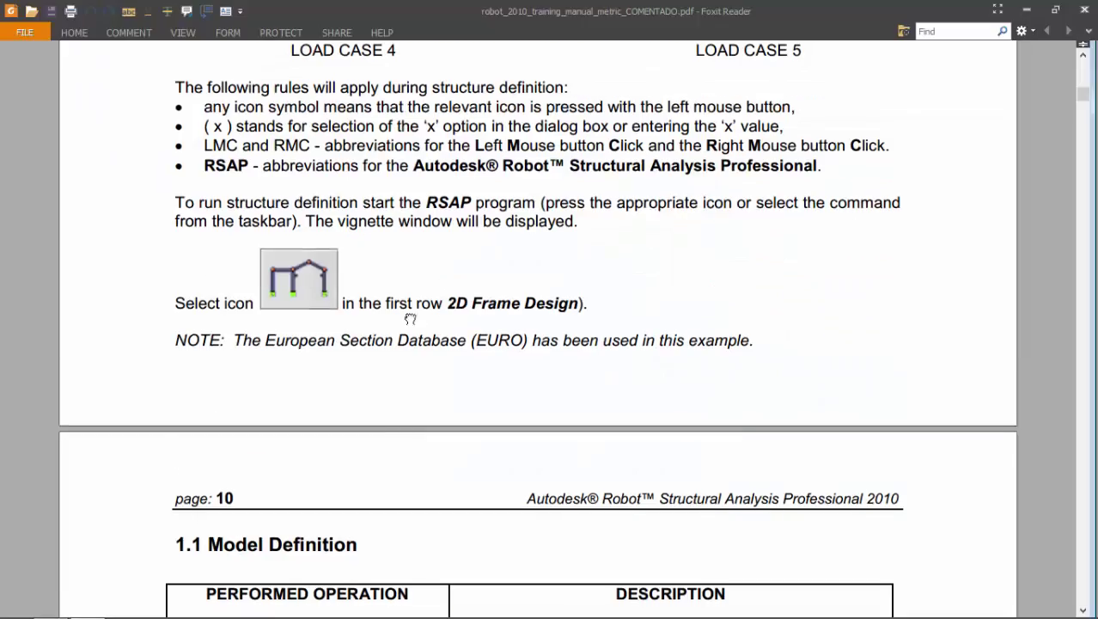
scroll(409, 313, down, 5)
scroll(422, 363, down, 2)
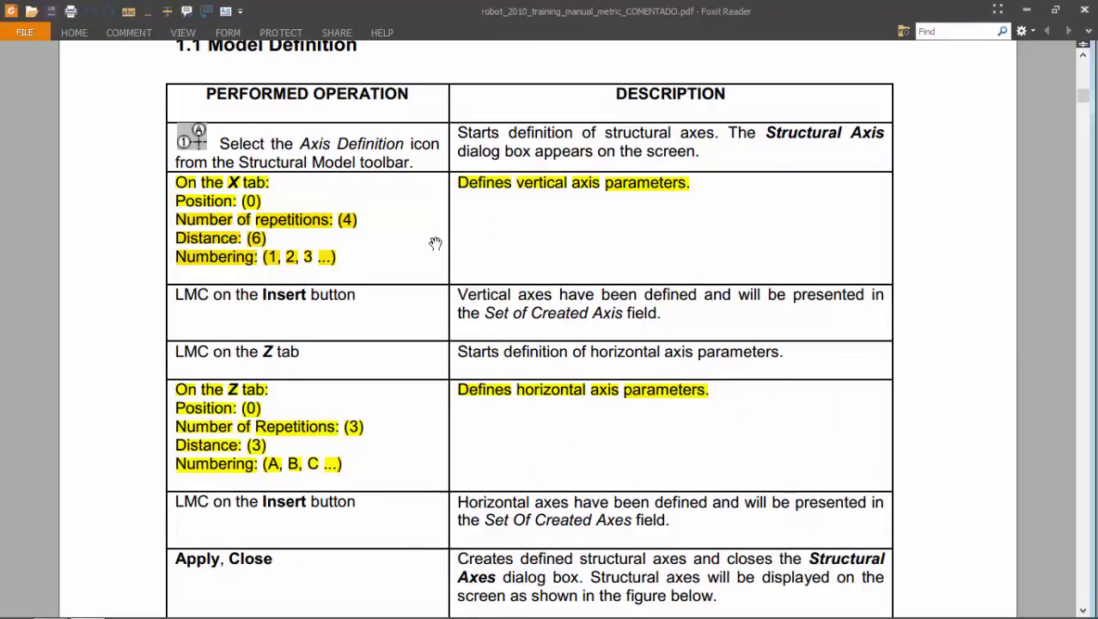
key(alt+Tab)
key(Tab)
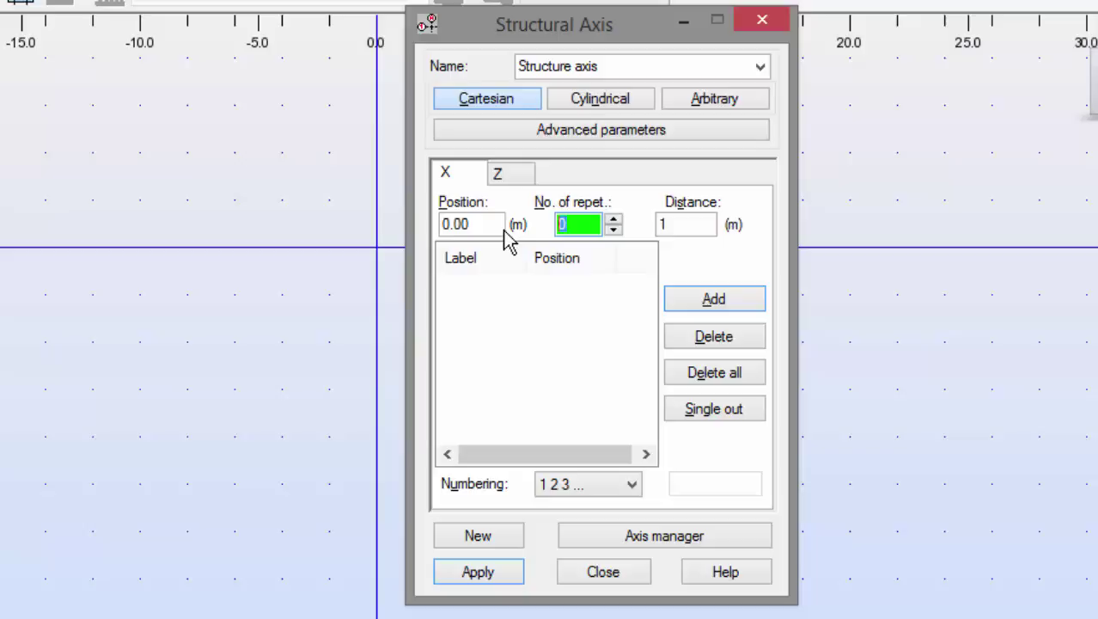
text(4)
key(Tab)
text(6)
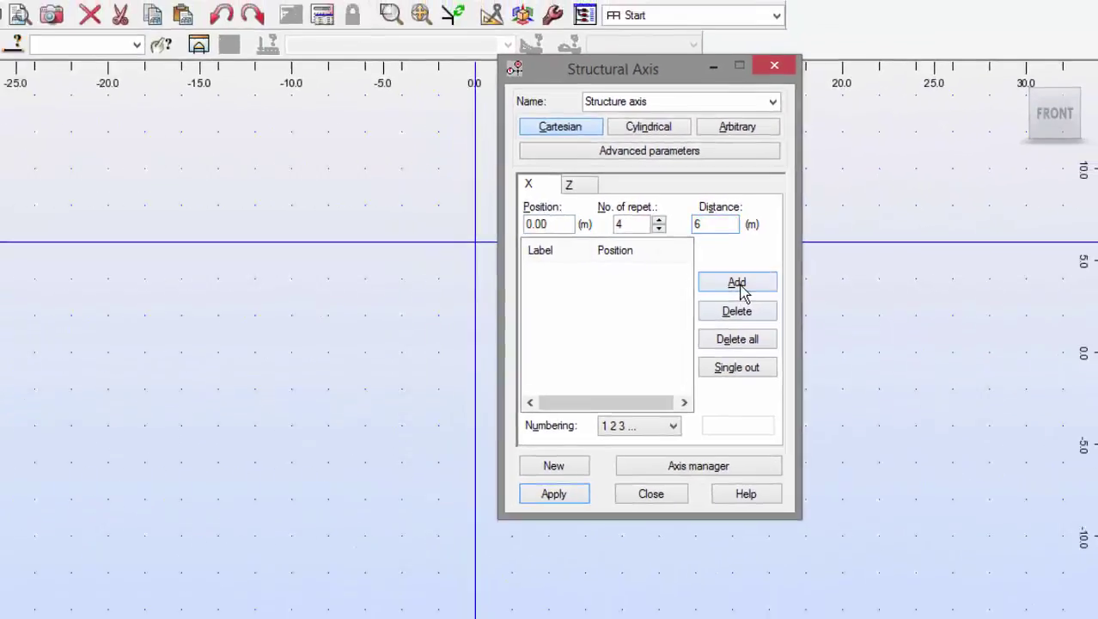
click(739, 284)
key(alt+Tab)
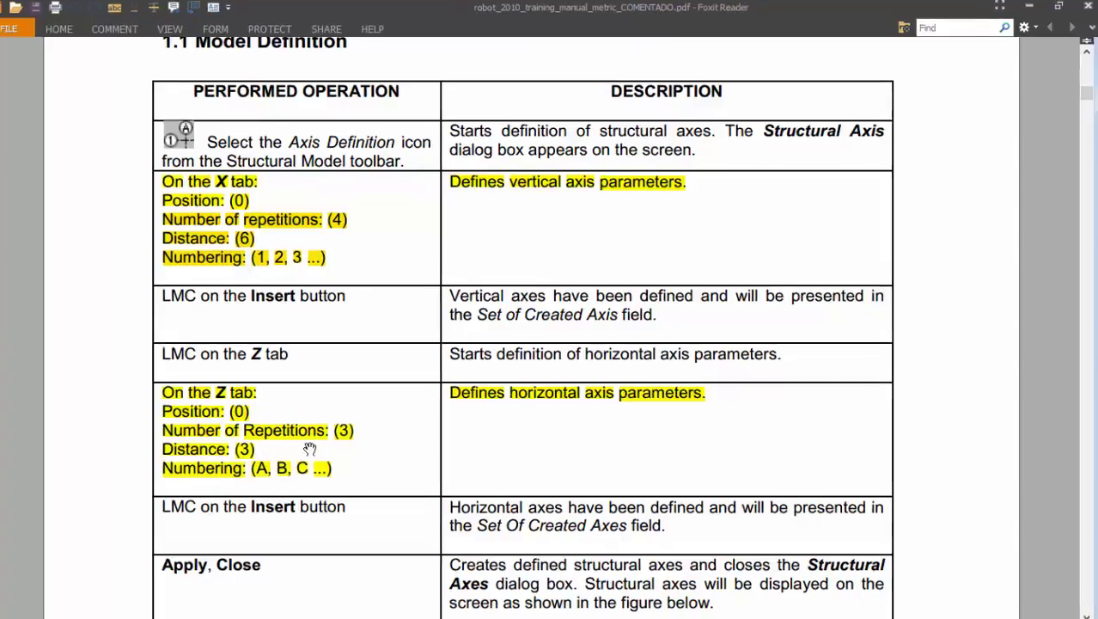
key(alt+Tab)
Add horizontal axes A–D: 3 repetitions at 3 m with letter numbering, and apply.
click(475, 173)
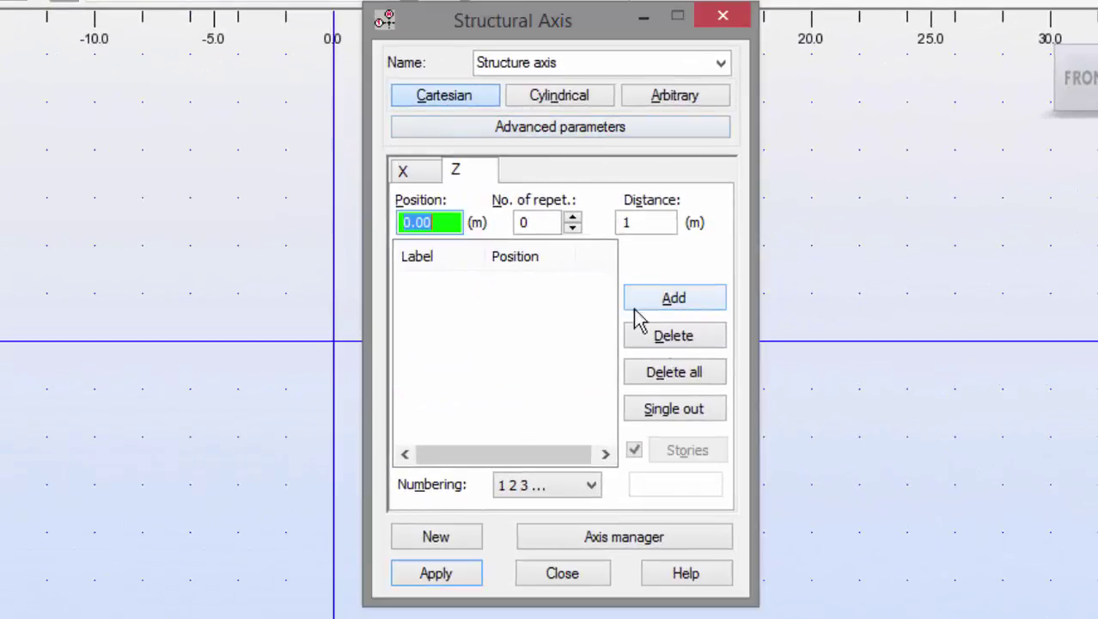
double_click(536, 223)
text(3)
double_click(647, 223)
text(3)
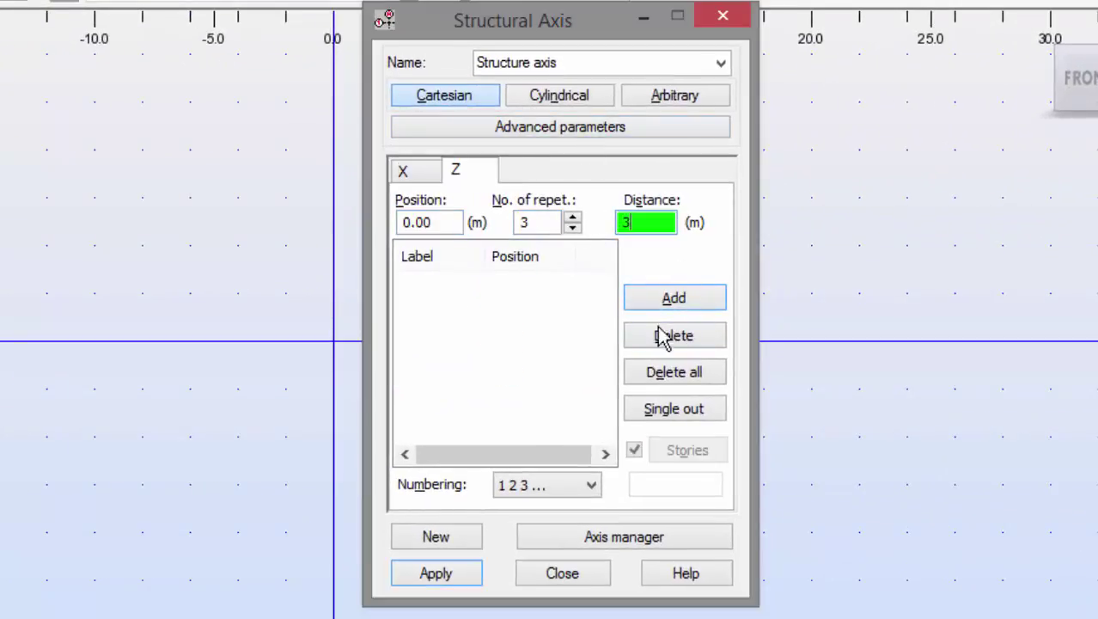
click(528, 494)
click(520, 521)
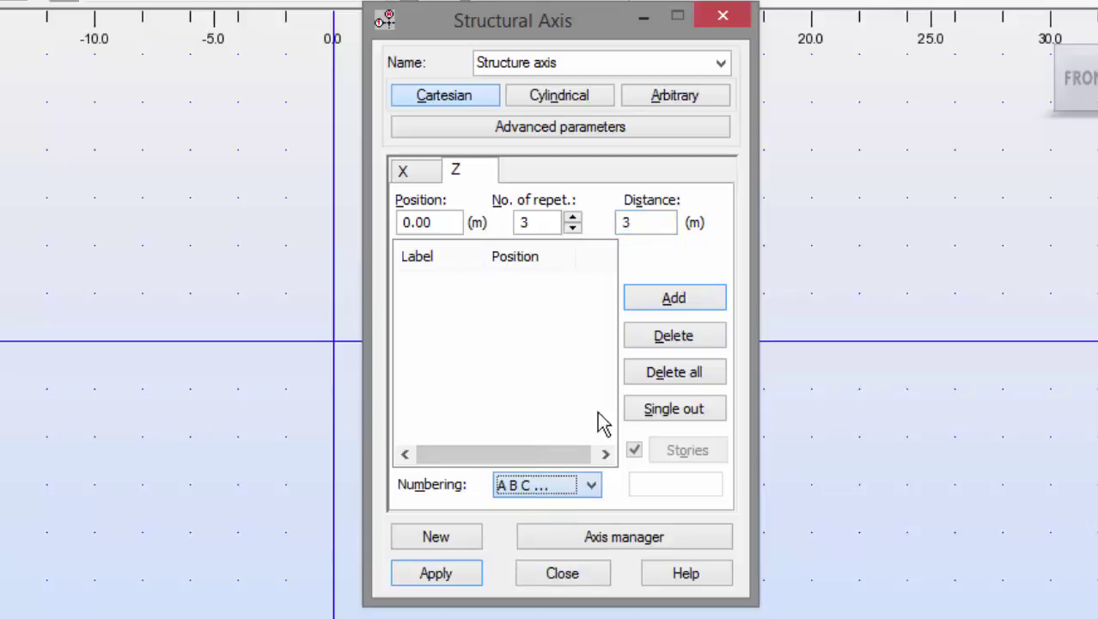
click(674, 303)
click(549, 497)
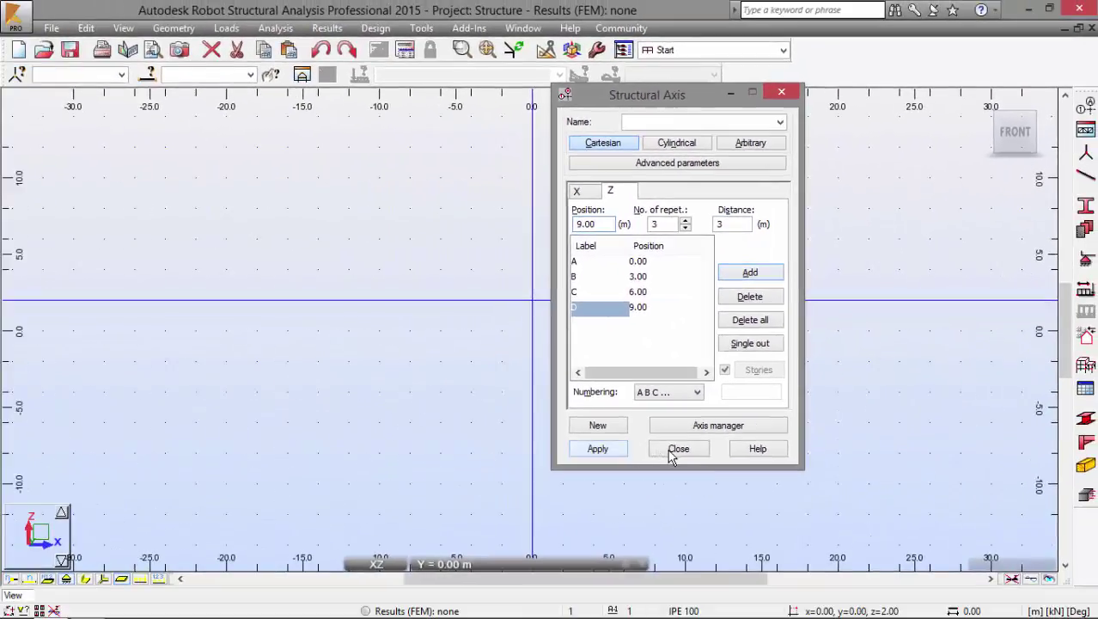
click(678, 450)
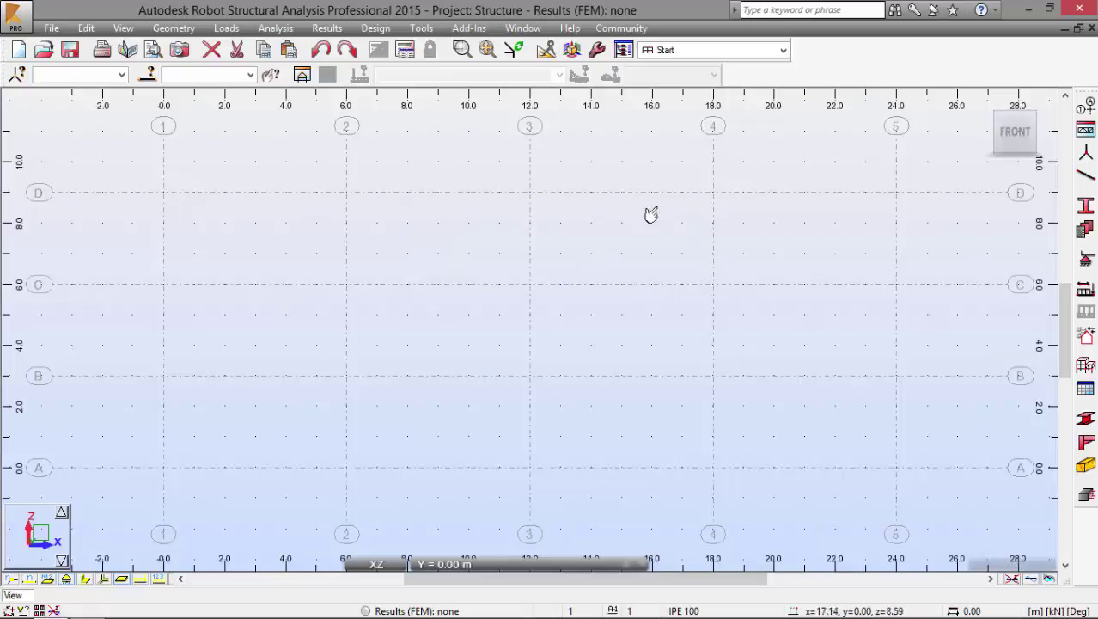
Scroll the manual down to the 1.1.1 Member Definition table on page 11.
key(alt+Tab)
scroll(380, 271, down, 2)
scroll(380, 274, down, 2)
scroll(382, 271, down, 4)
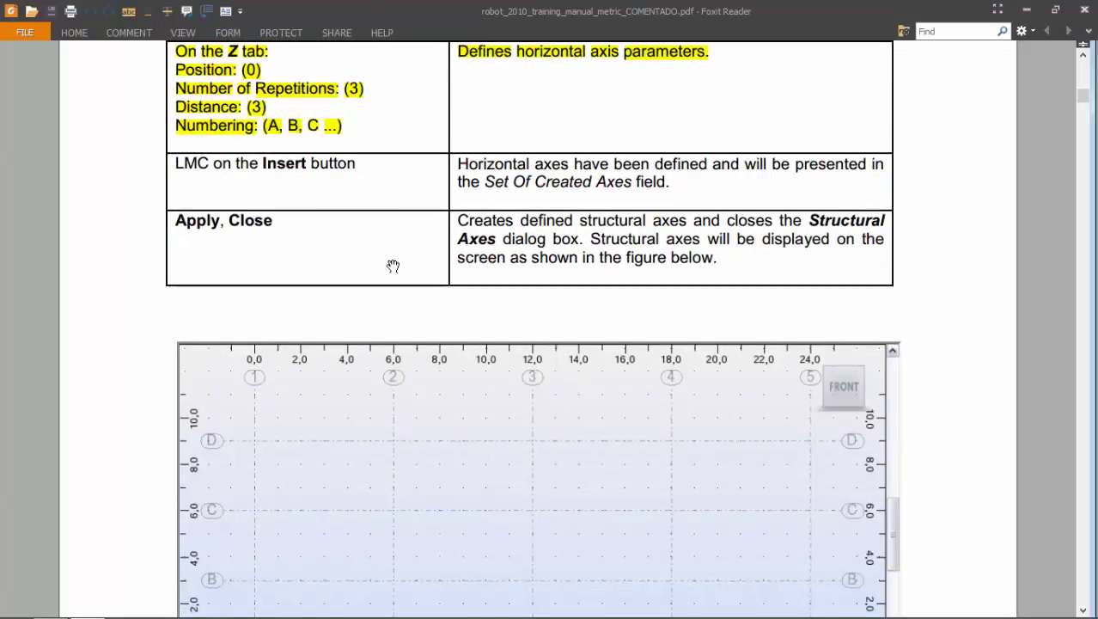
scroll(391, 268, down, 4)
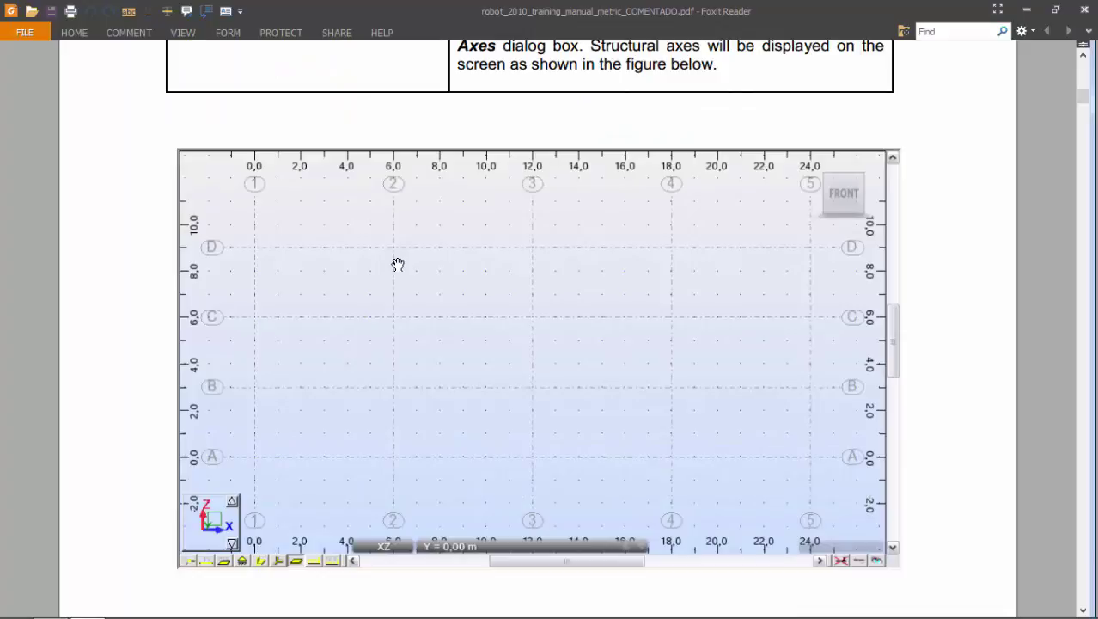
scroll(398, 264, down, 2)
scroll(398, 263, down, 6)
scroll(398, 264, down, 6)
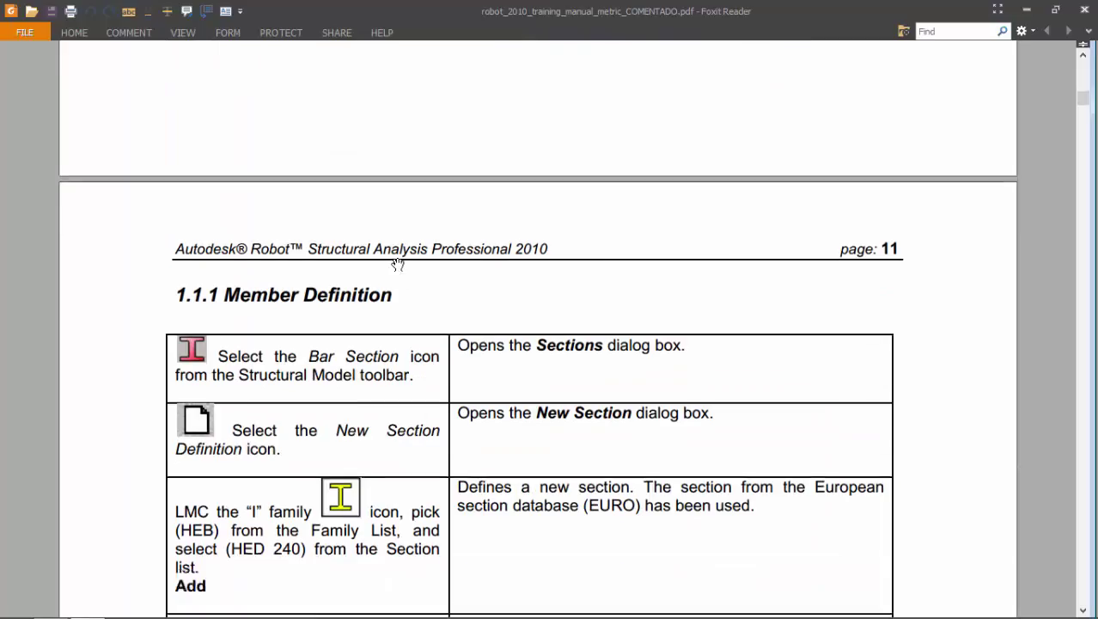
scroll(398, 264, down, 2)
scroll(398, 262, down, 3)
scroll(404, 262, down, 1)
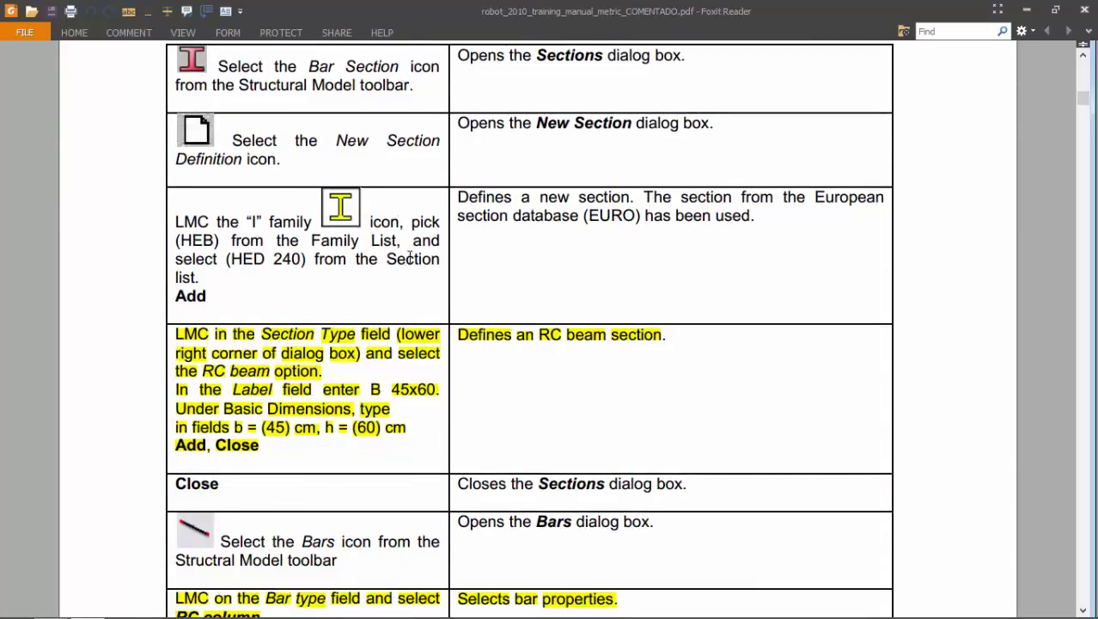
scroll(410, 261, down, 1)
scroll(410, 261, down, 1)
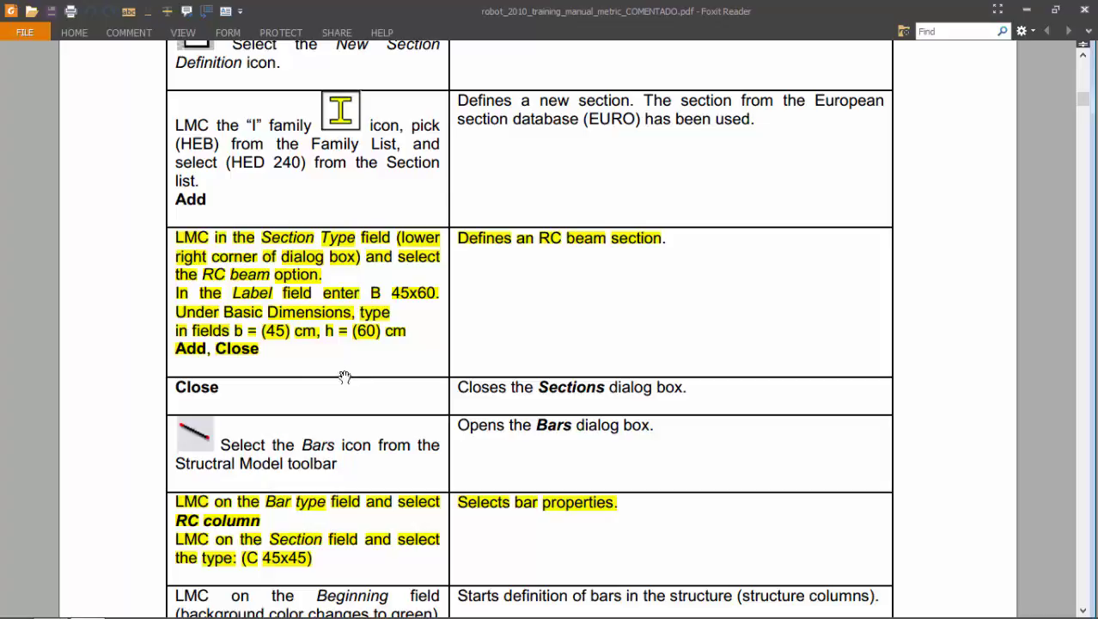
scroll(315, 355, down, 1)
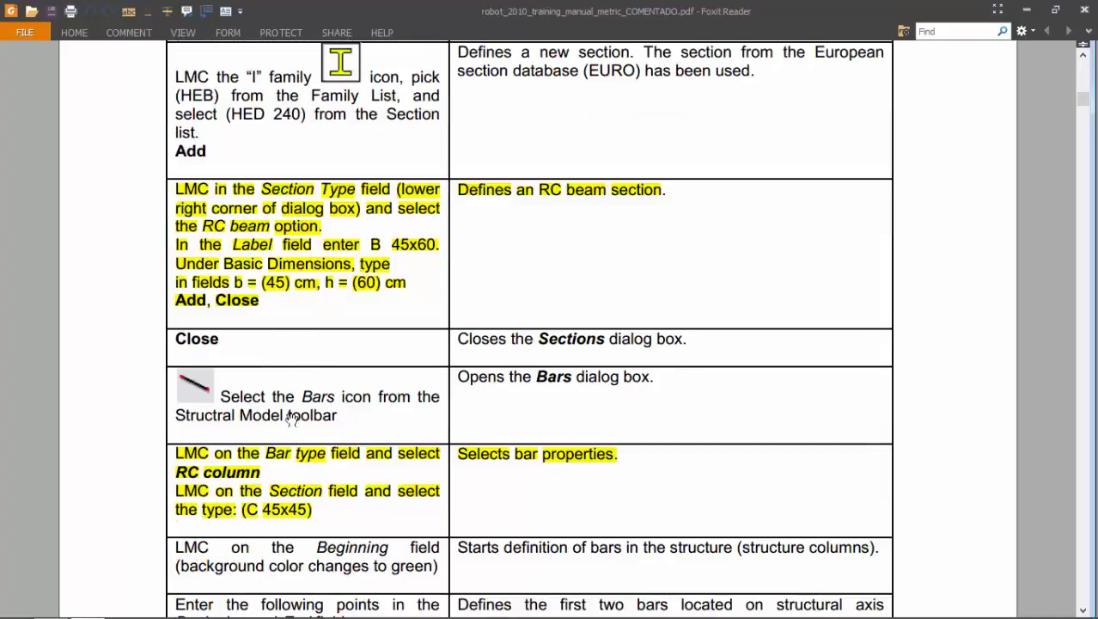
Make C 45x45 the current section and set the bar type to RC Beam.
key(alt+Tab)
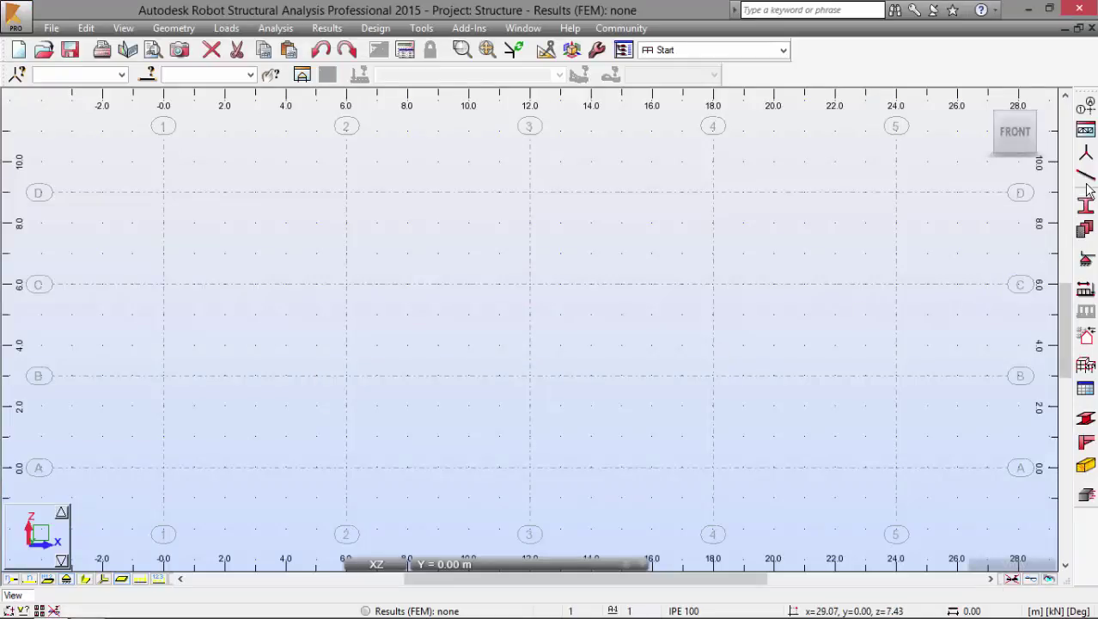
click(1085, 206)
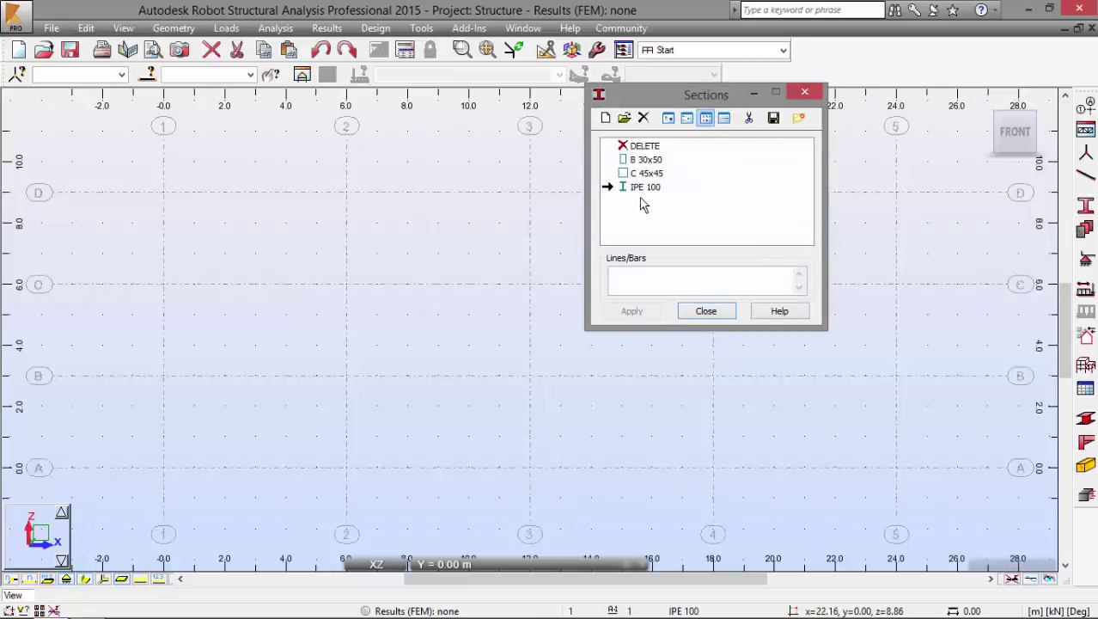
click(640, 174)
click(700, 315)
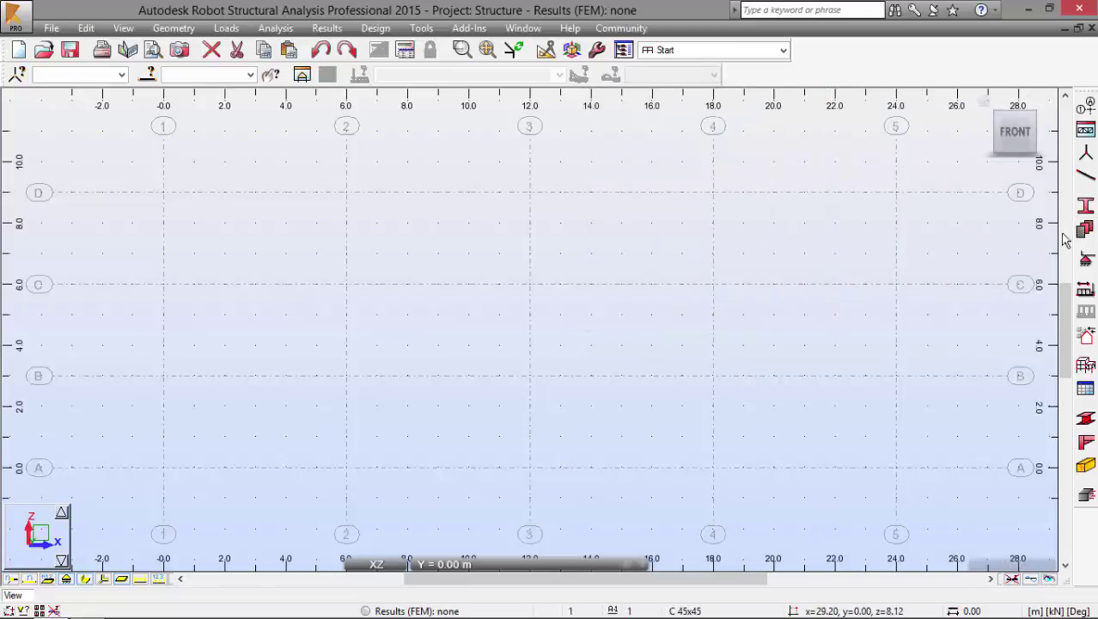
click(1086, 177)
click(706, 181)
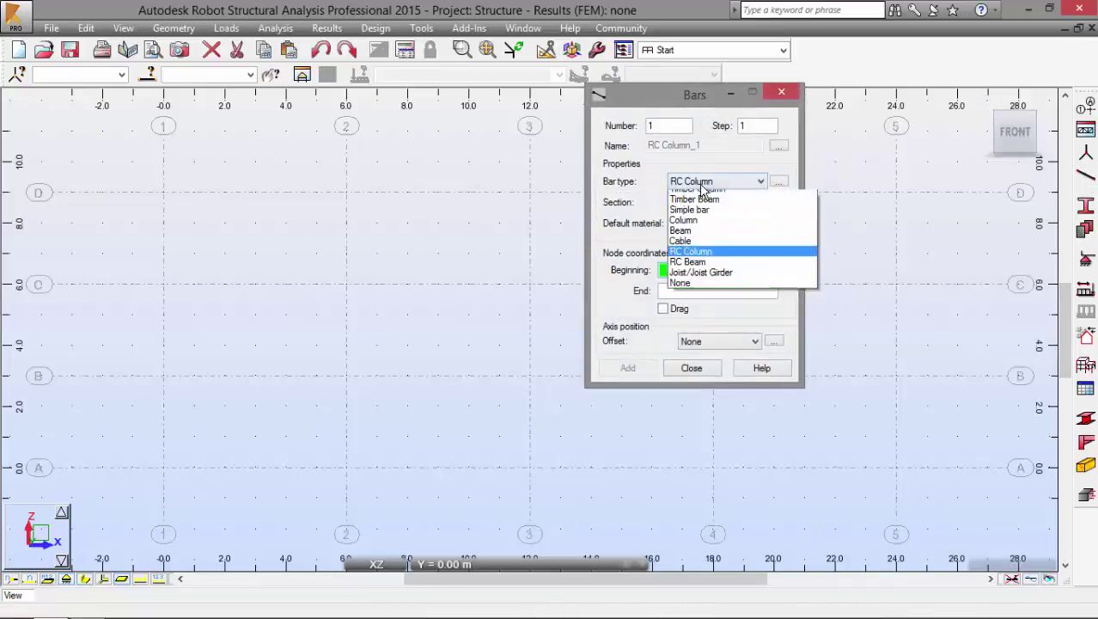
click(709, 280)
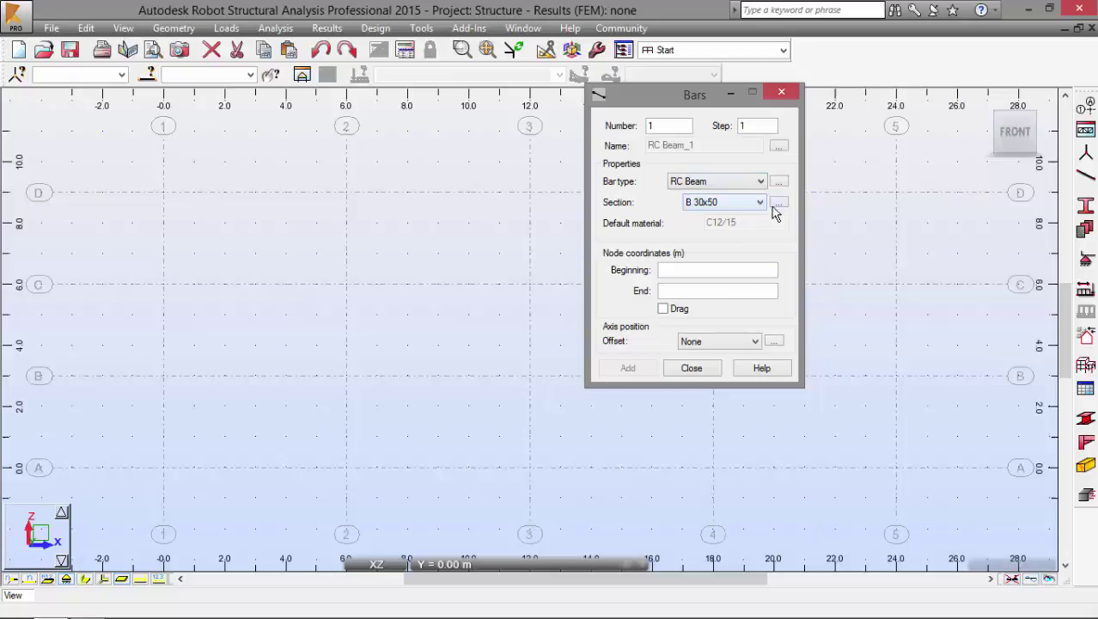
click(741, 203)
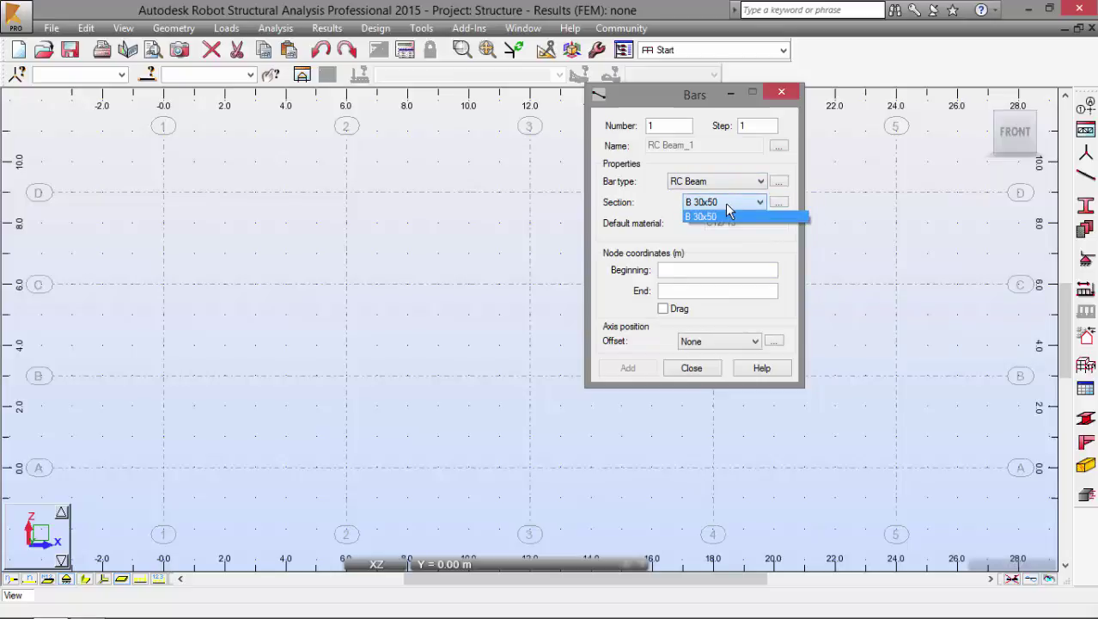
click(722, 205)
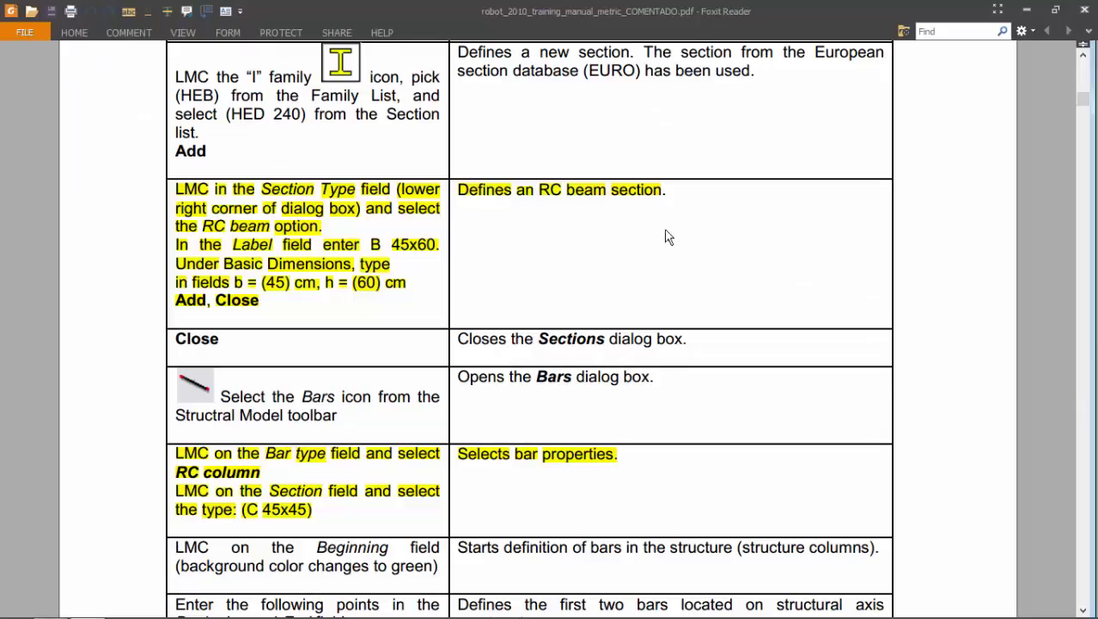
scroll(391, 331, up, 1)
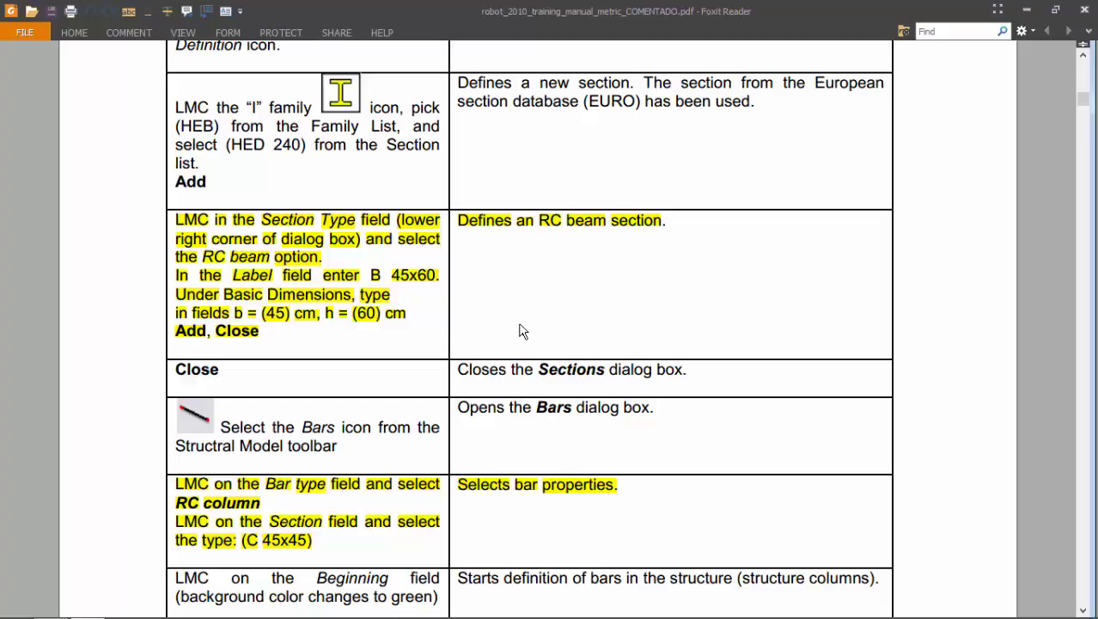
Define a new RC beam section with b=45 and h=60, saved as B R45x60.
key(alt+Tab)
click(779, 202)
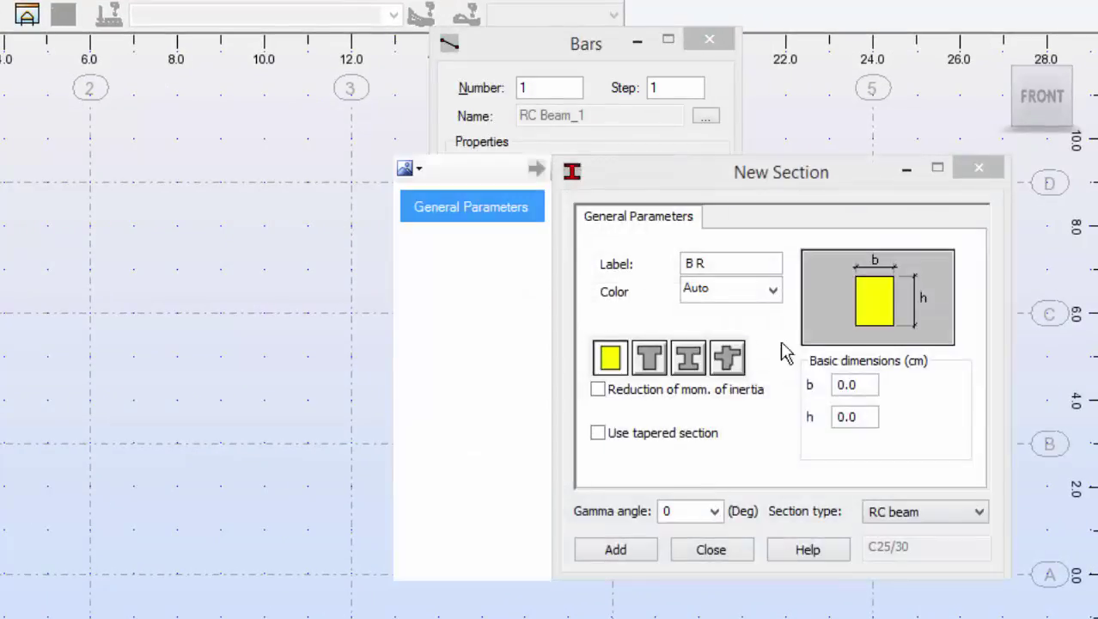
double_click(862, 386)
text(45)
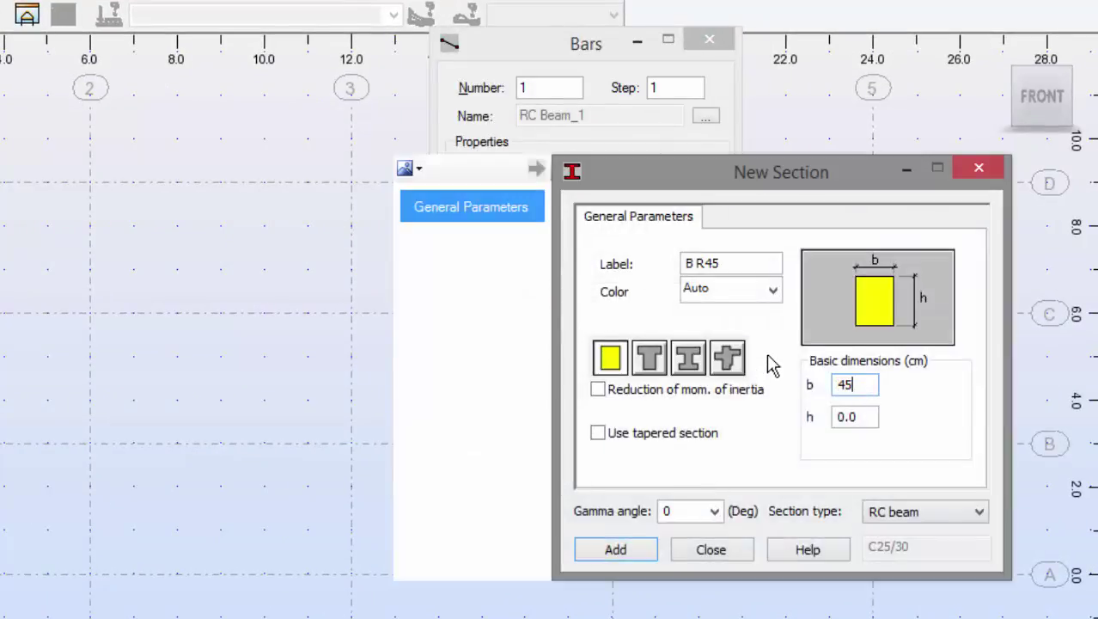
key(Tab)
text(60)
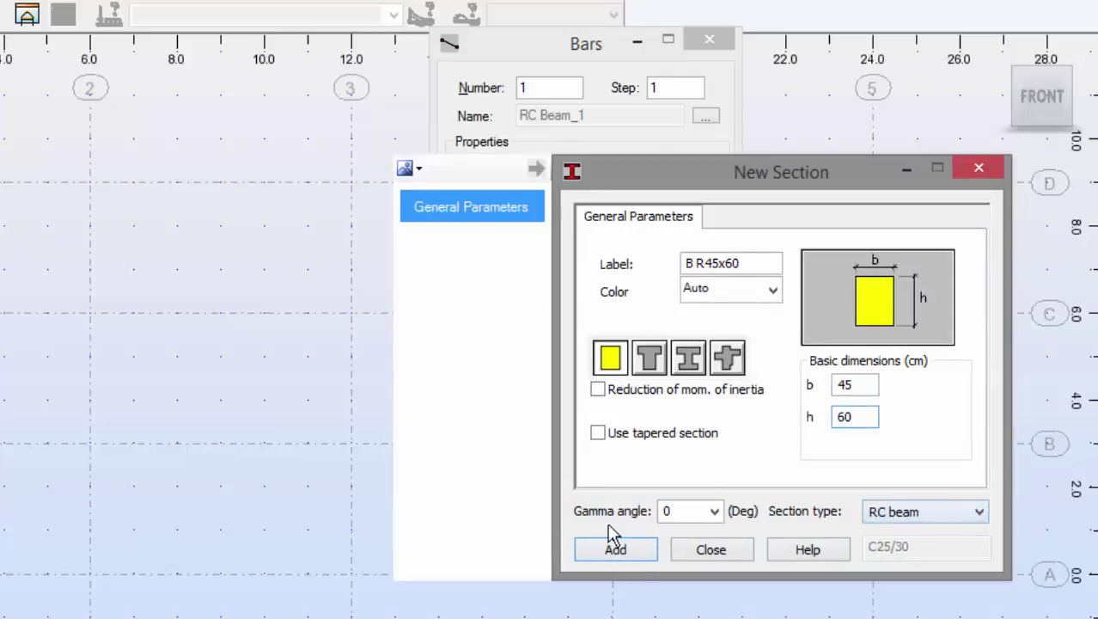
click(612, 550)
click(711, 550)
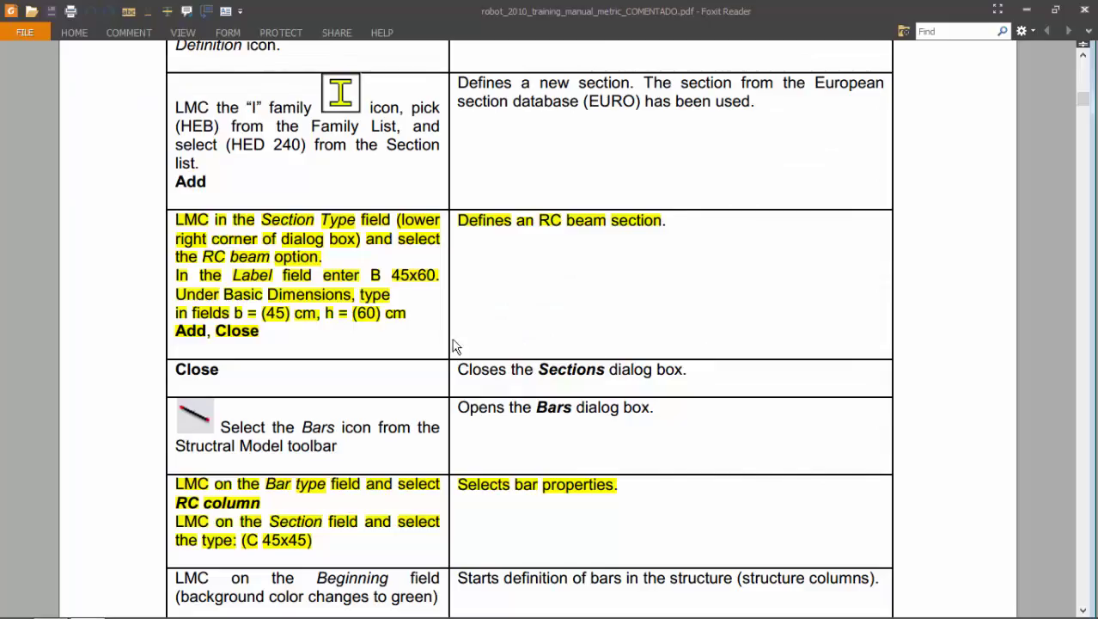
Scroll the manual to the RC column and Beginning/End point steps.
scroll(385, 334, down, 2)
scroll(383, 332, down, 1)
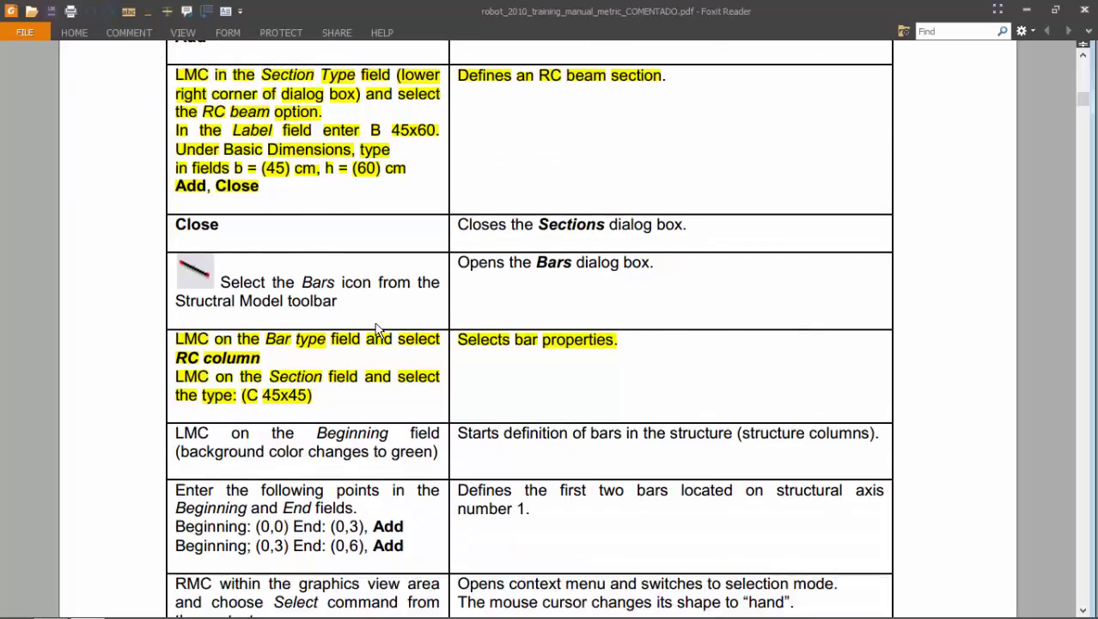
scroll(379, 332, down, 1)
scroll(377, 329, down, 1)
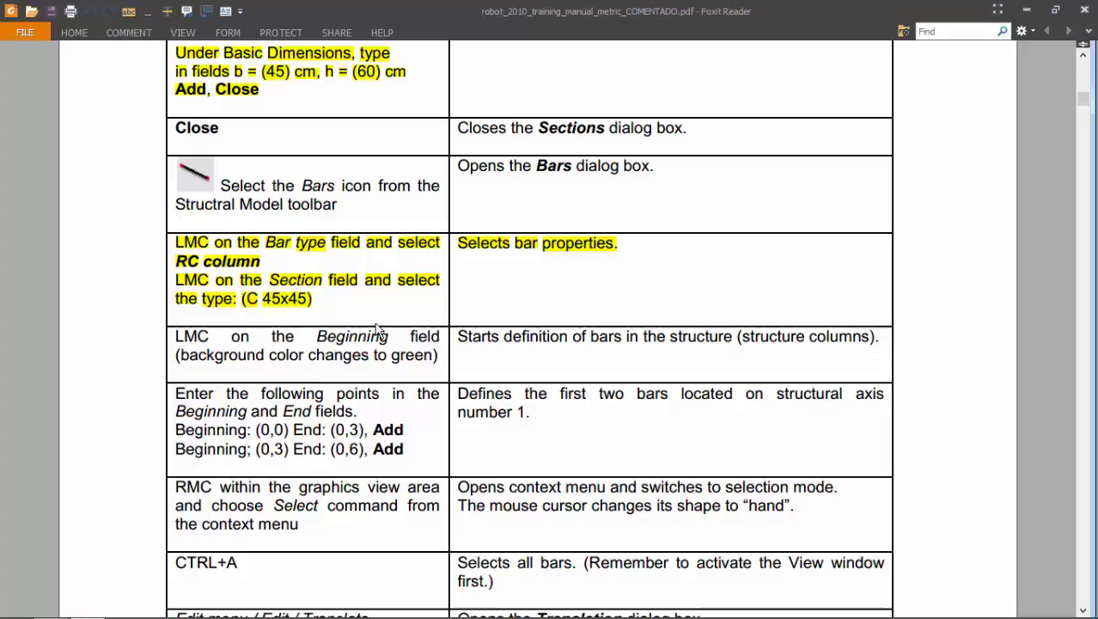
scroll(375, 329, down, 1)
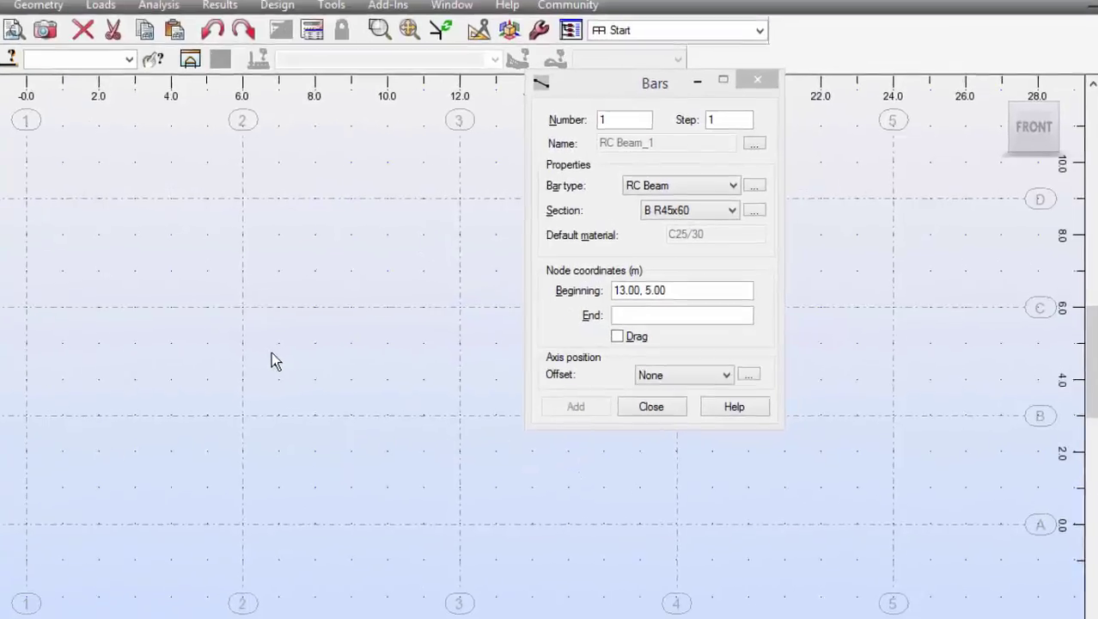
Set the bar type to RC Column, then draw columns on axis 1 from (0,0) to (0,3) and from (0,3) to (0,6).
click(593, 200)
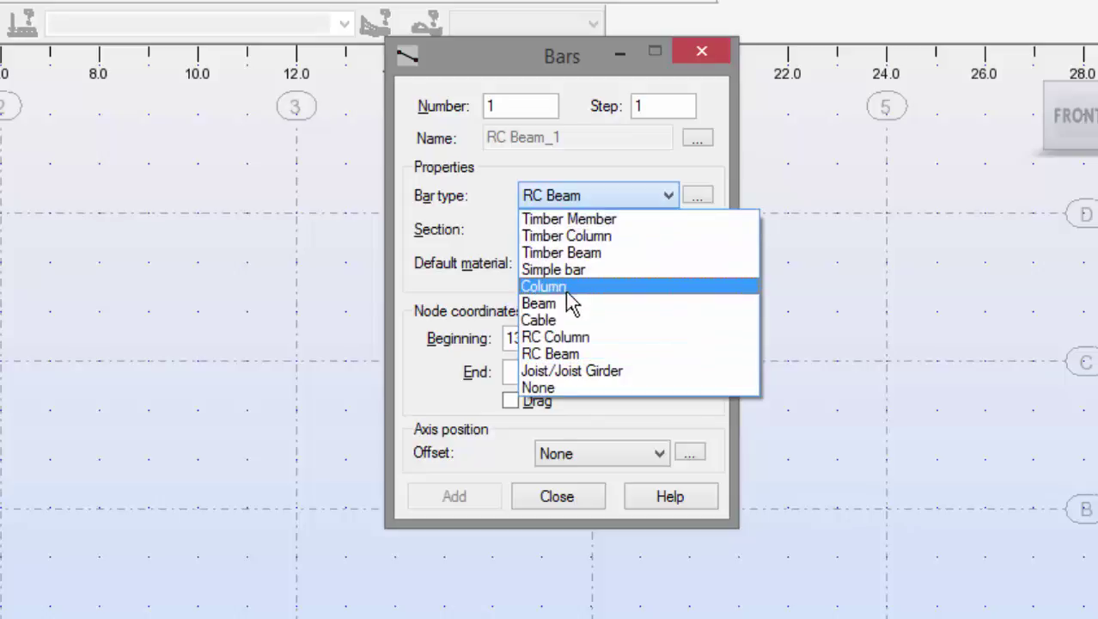
click(578, 286)
click(611, 234)
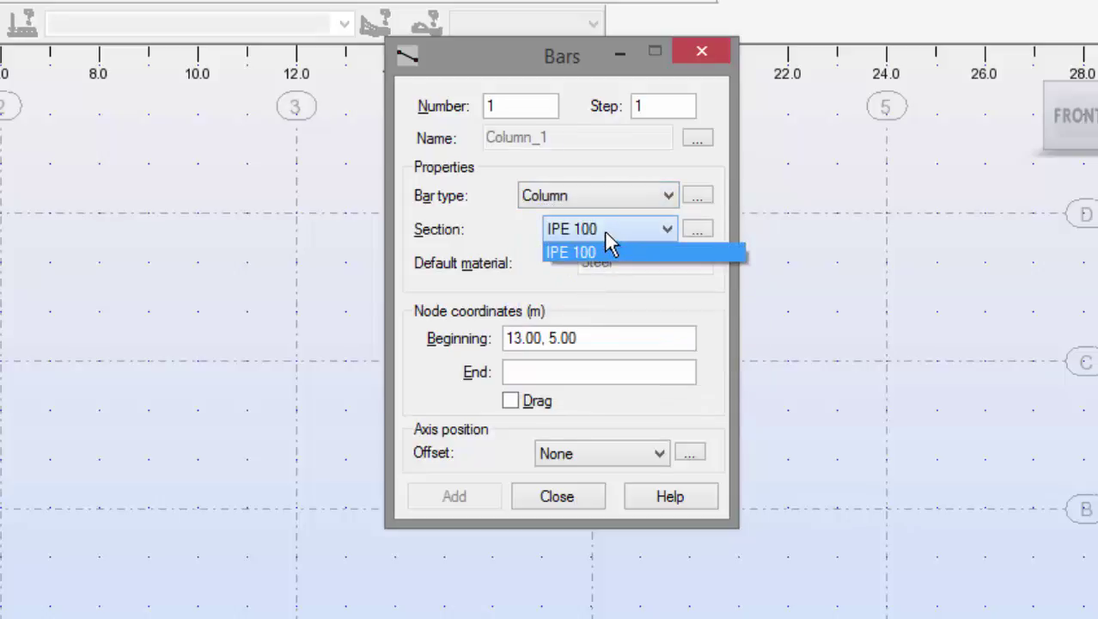
click(604, 230)
click(643, 196)
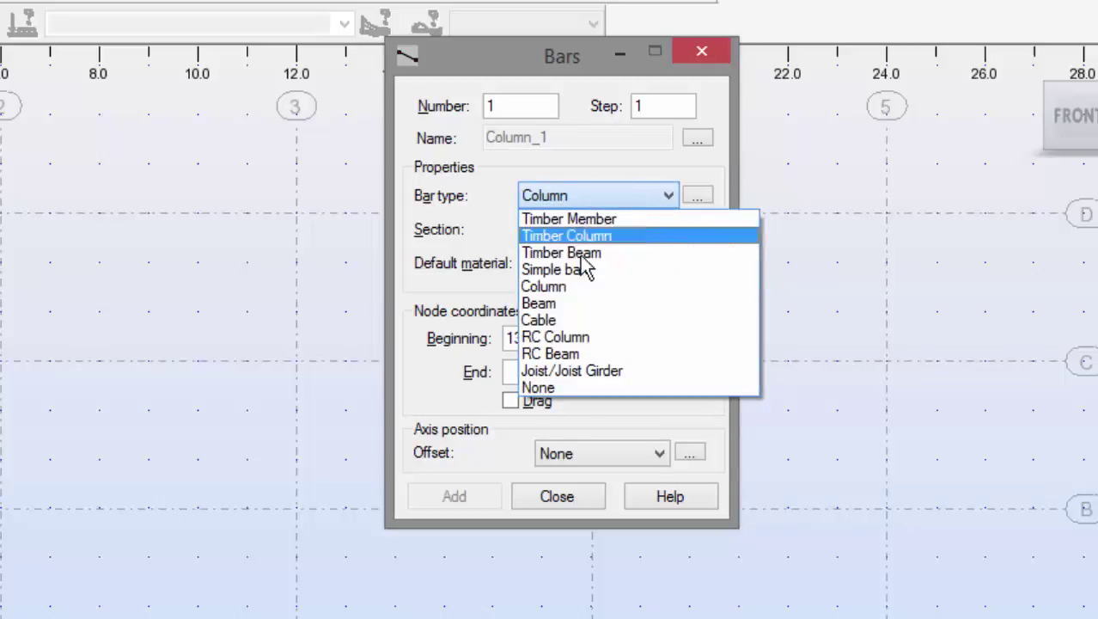
click(591, 340)
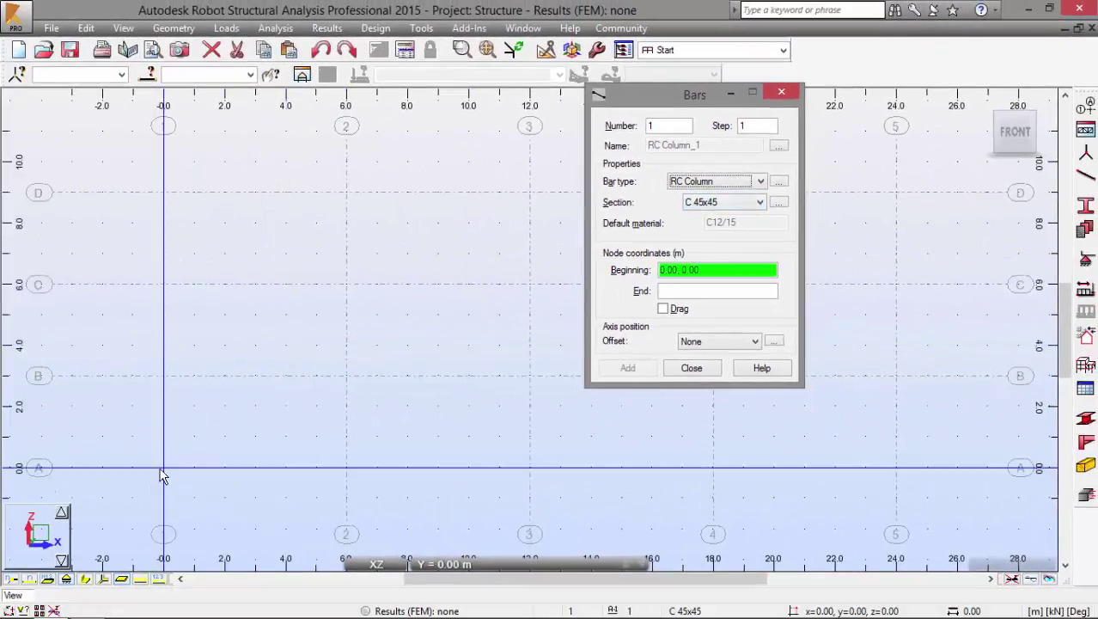
click(163, 477)
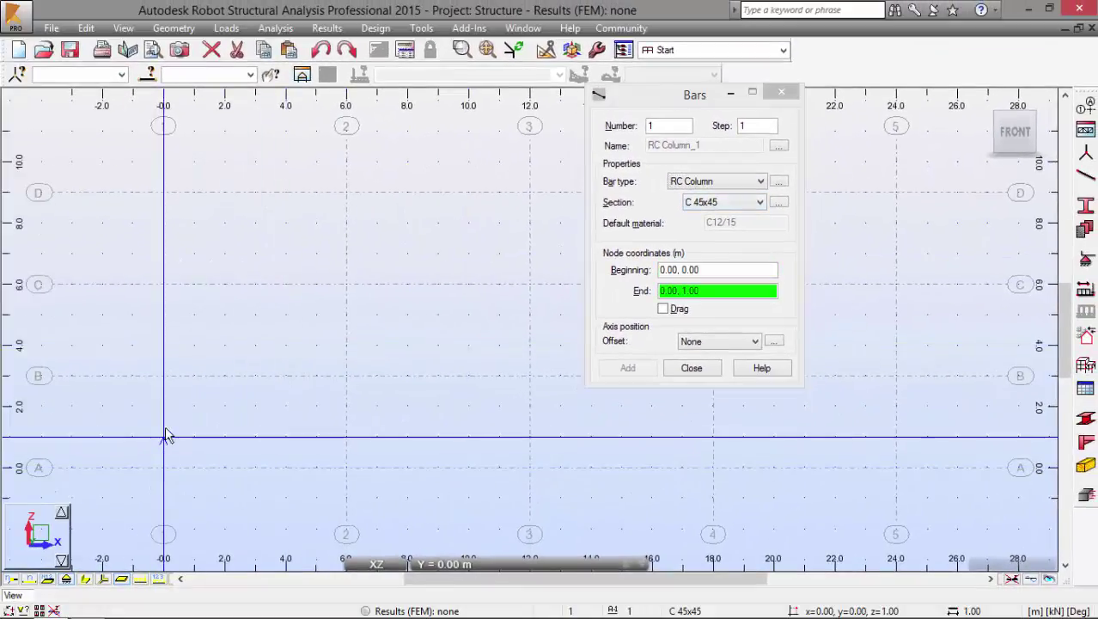
click(167, 377)
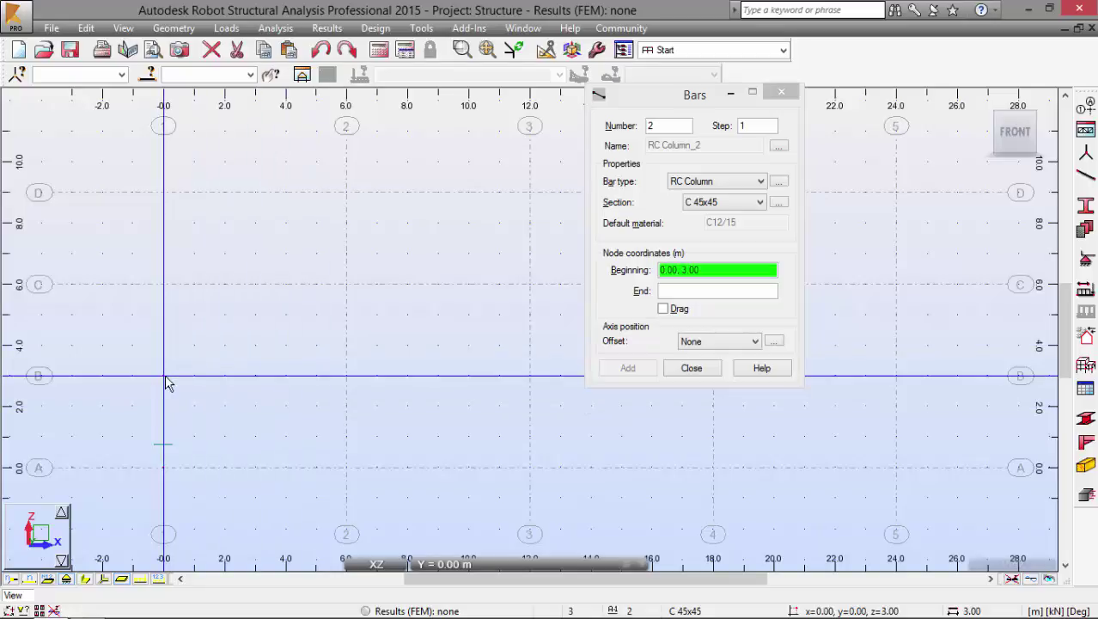
click(165, 376)
click(165, 285)
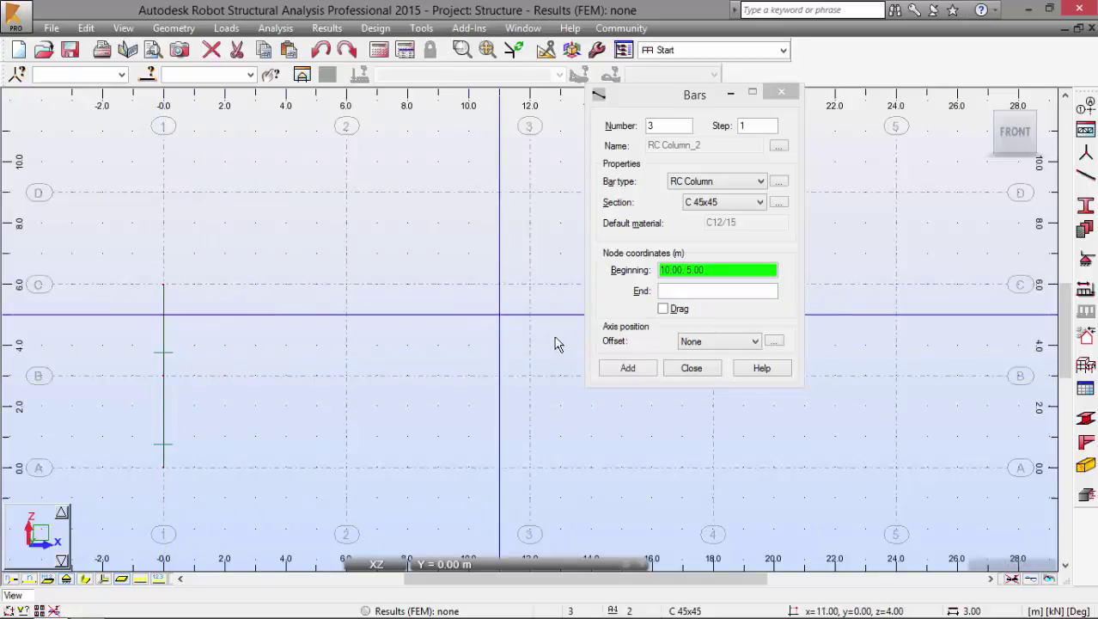
Close the Bars dialog, then circle the manual's Translate dX,dZ step and clear the ink.
click(692, 368)
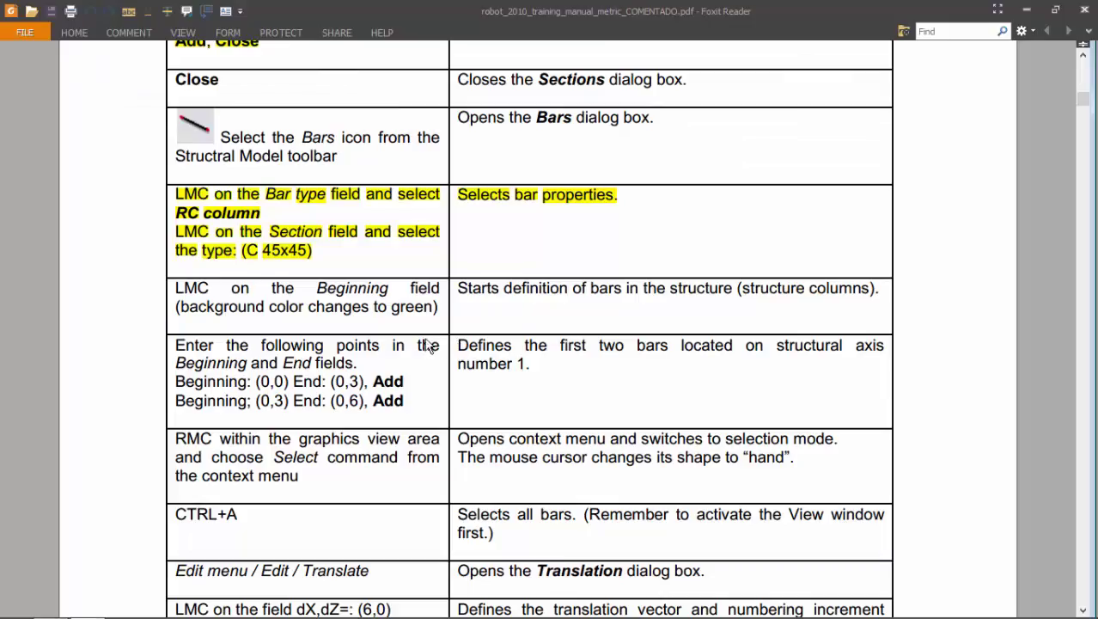
scroll(394, 353, down, 2)
scroll(394, 352, down, 2)
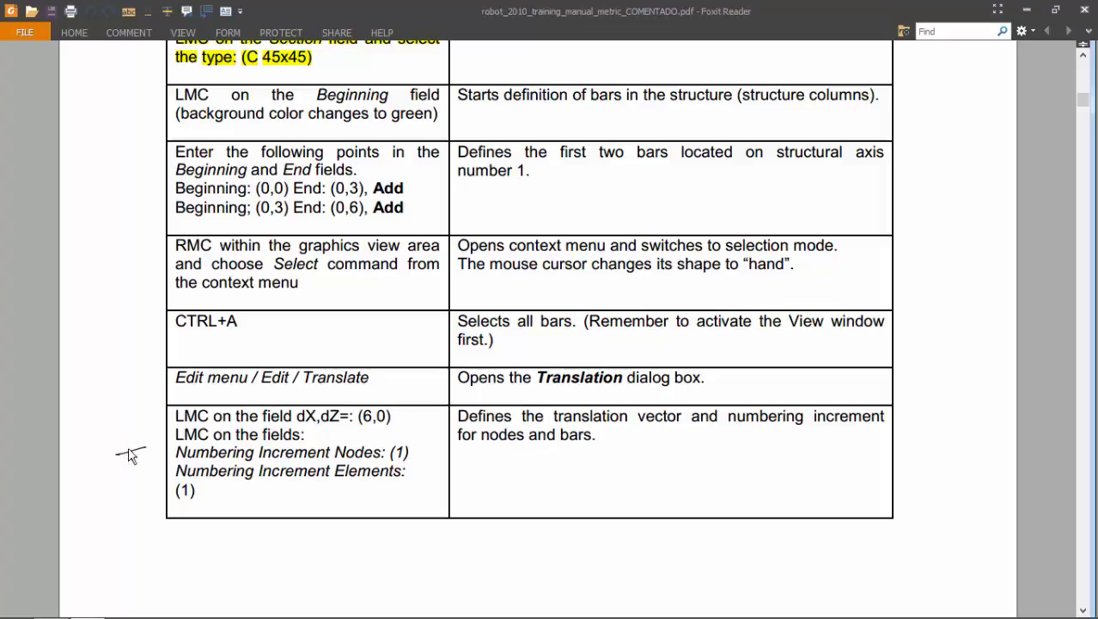
drag(116, 455, 142, 449)
drag(141, 400, 755, 507)
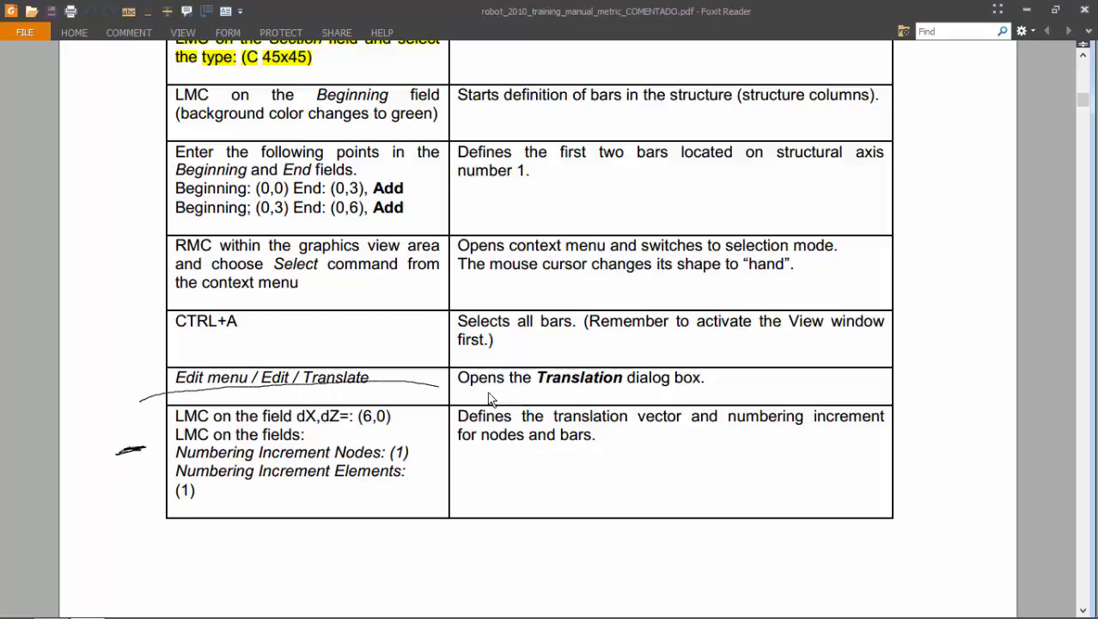
mouse_move(675, 519)
mouse_down()
mouse_move(213, 512)
mouse_move(127, 440)
mouse_move(163, 397)
mouse_up()
key(Escape)
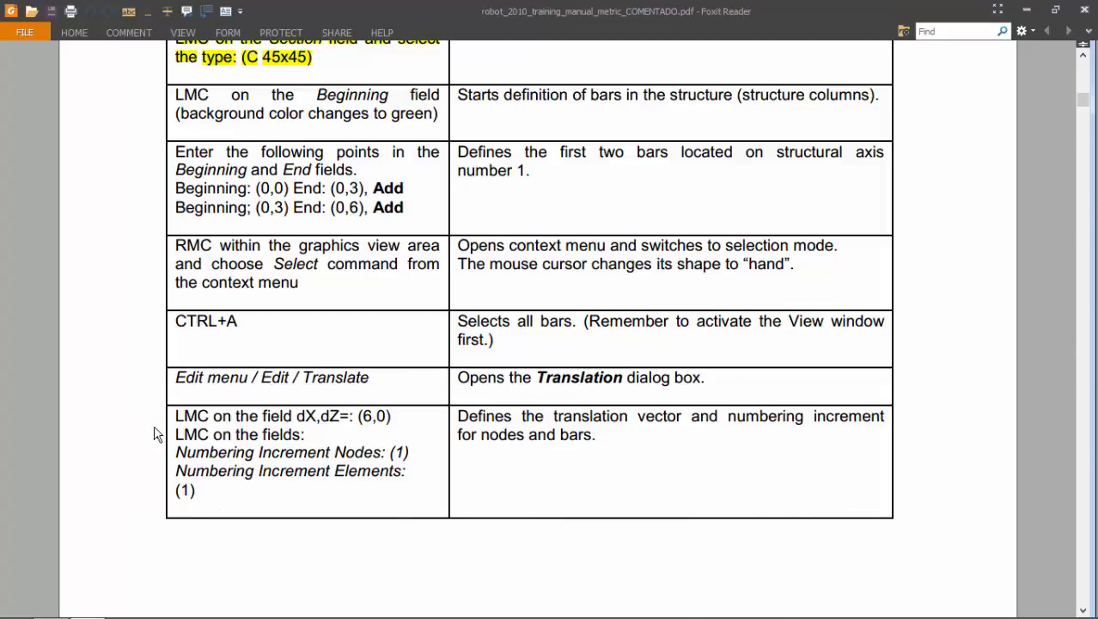
key(alt+Tab)
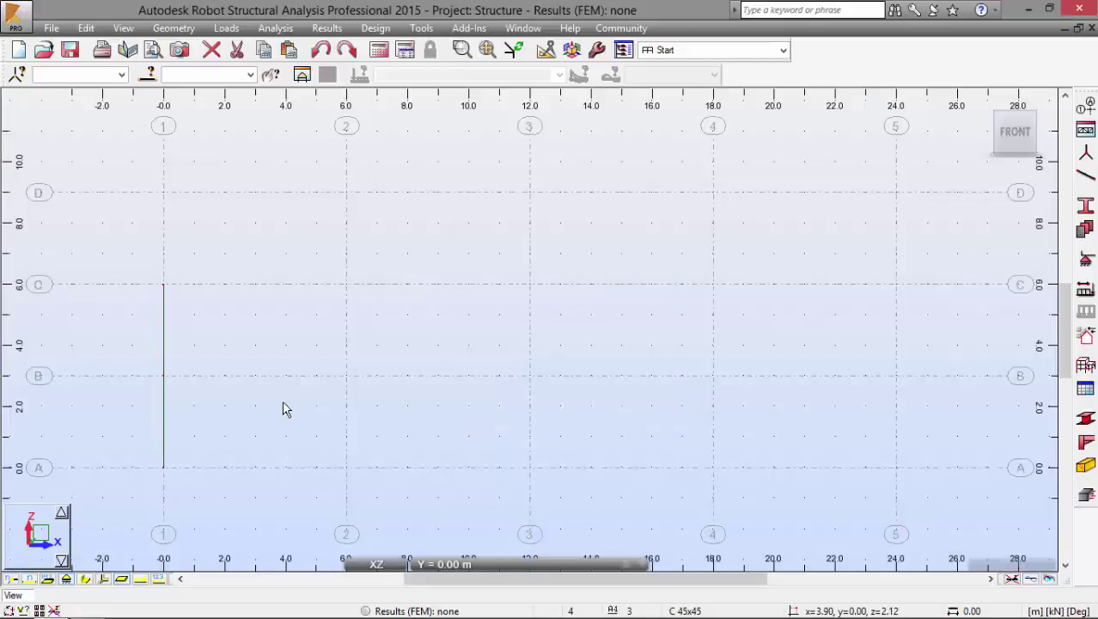
Select all columns and translate them 4 times at 6 m spacing.
key(ctrl+a)
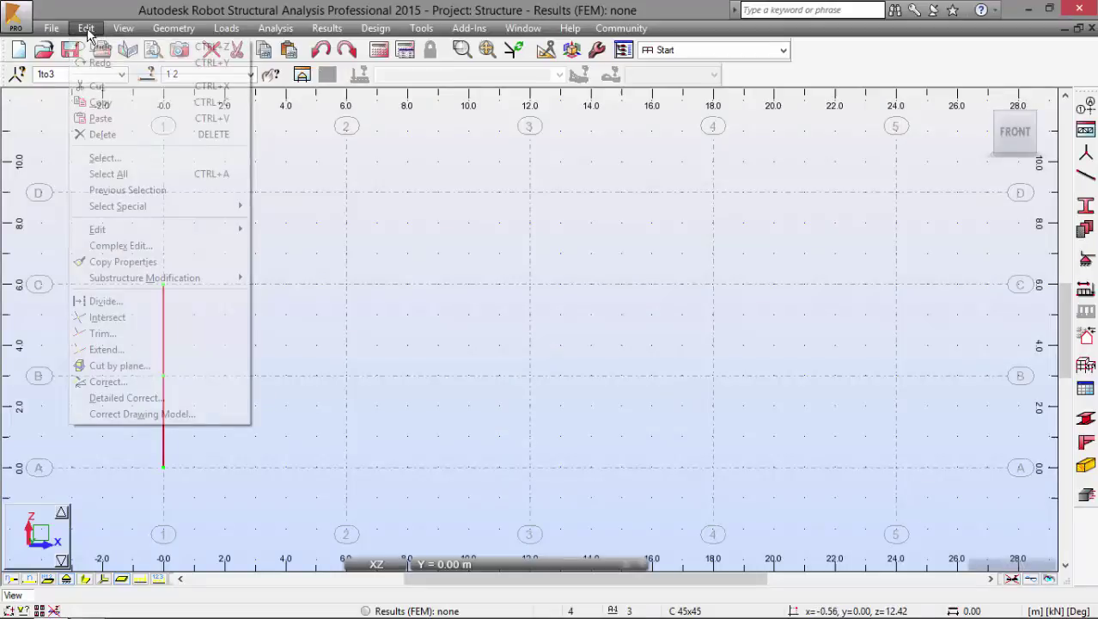
mouse_move(97, 230)
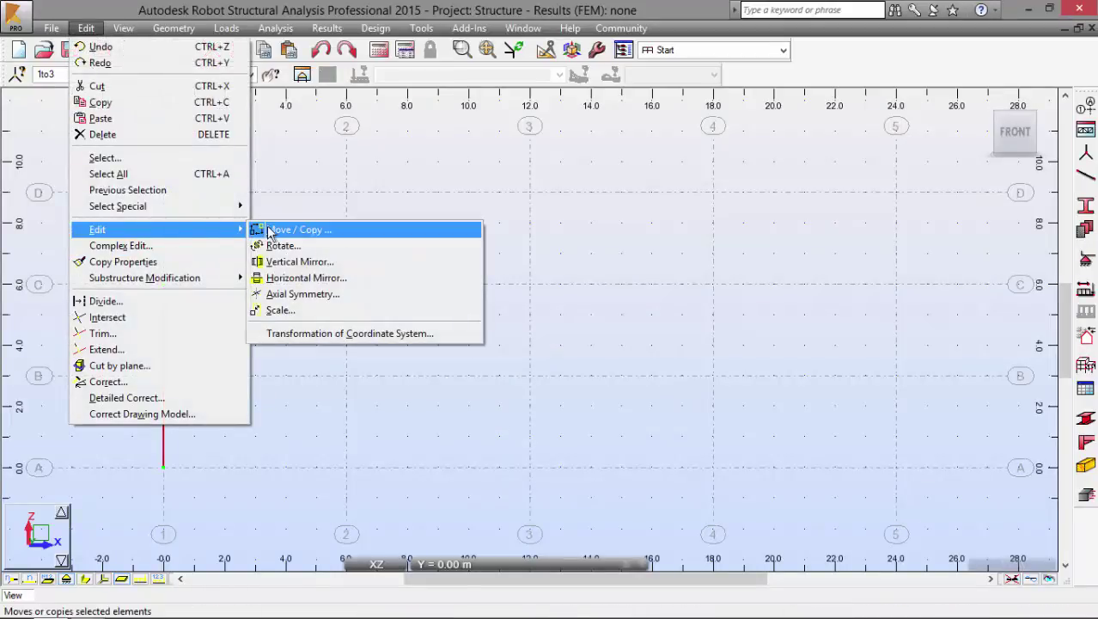
click(271, 230)
click(997, 301)
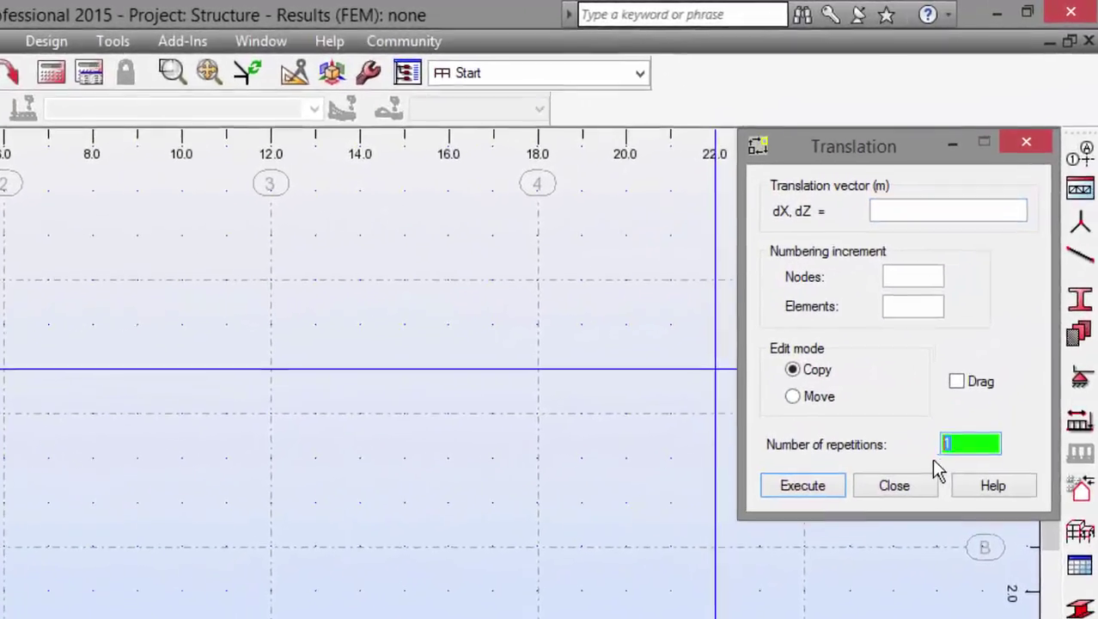
text(4)
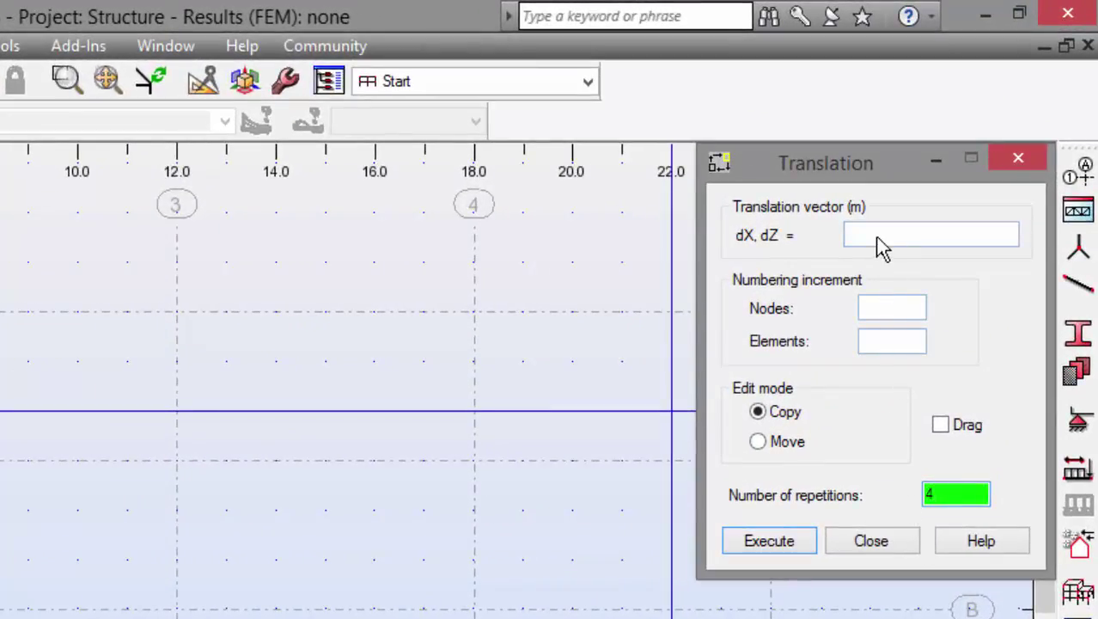
click(881, 245)
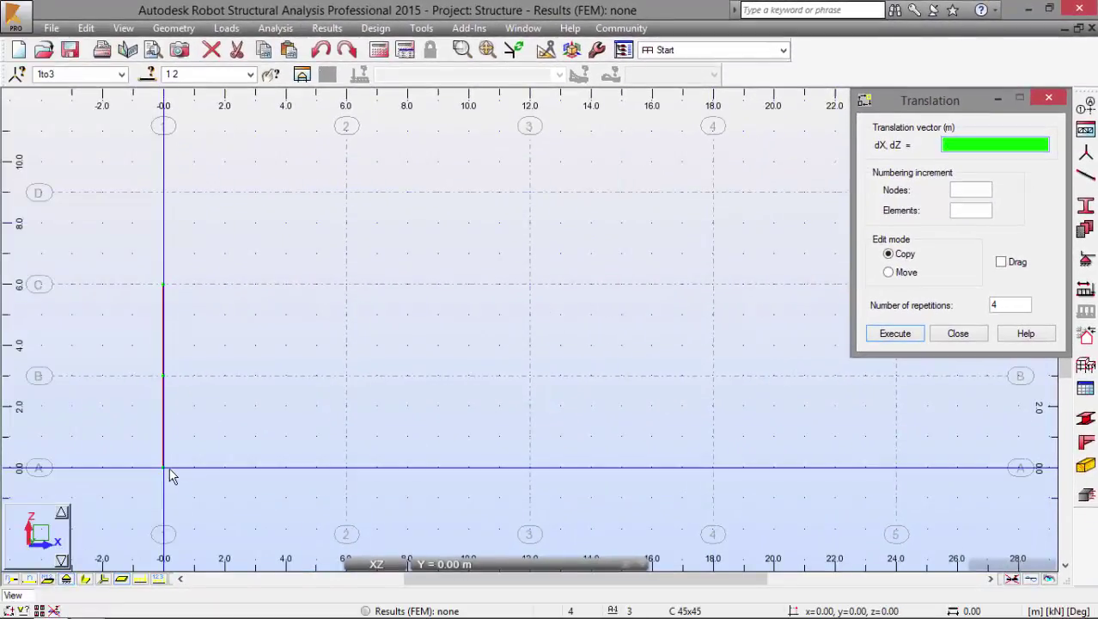
click(169, 475)
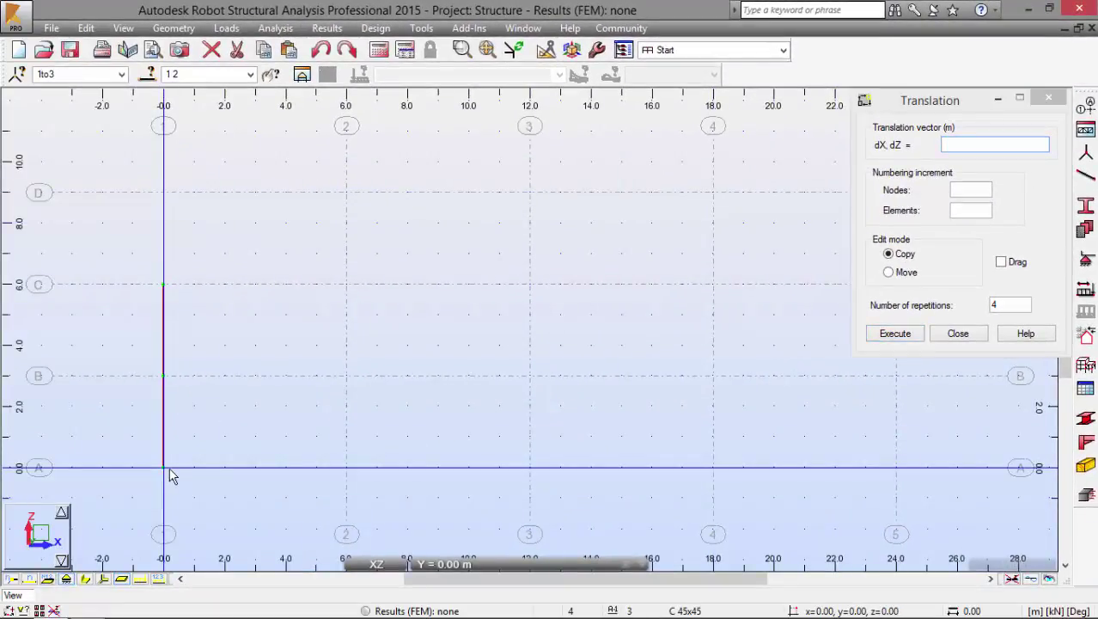
click(347, 471)
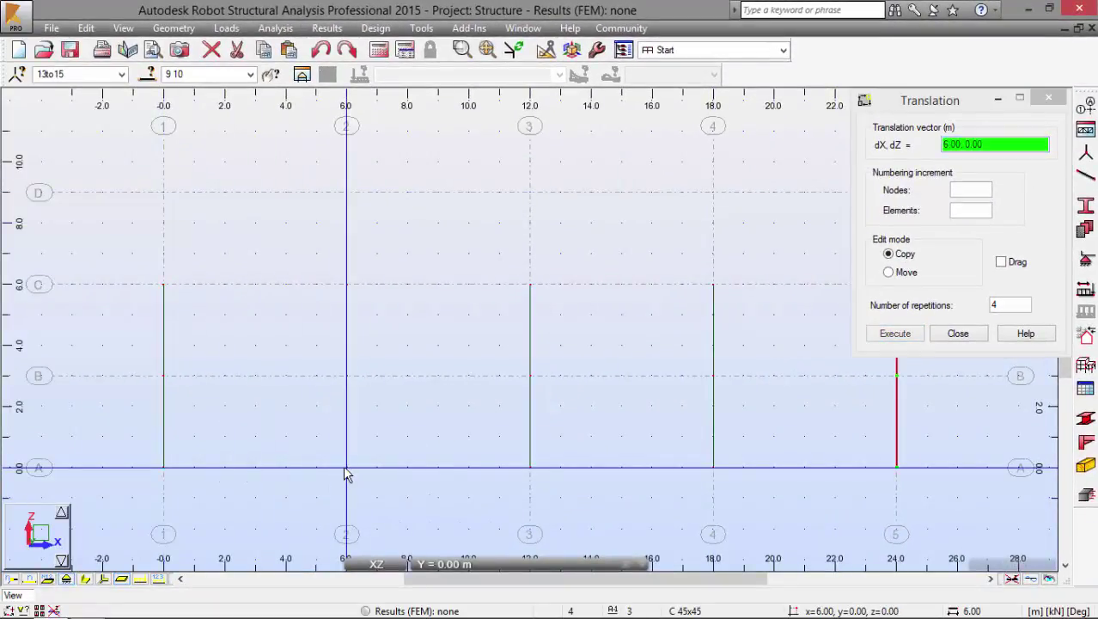
click(958, 333)
click(788, 327)
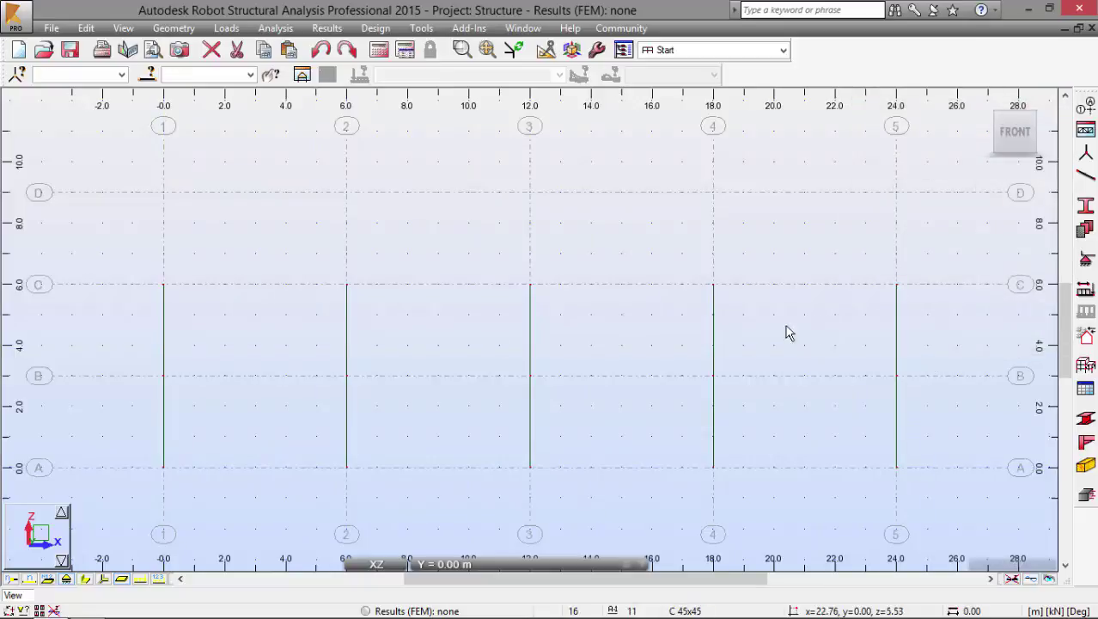
Show the columns as section shapes, then return them to line display.
click(85, 579)
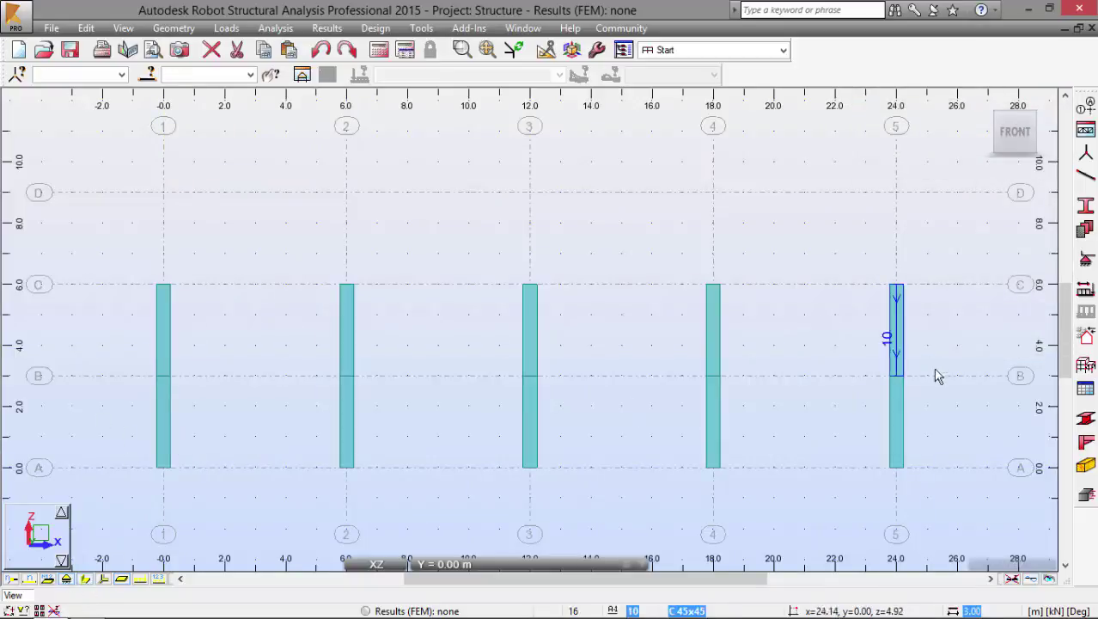
click(85, 578)
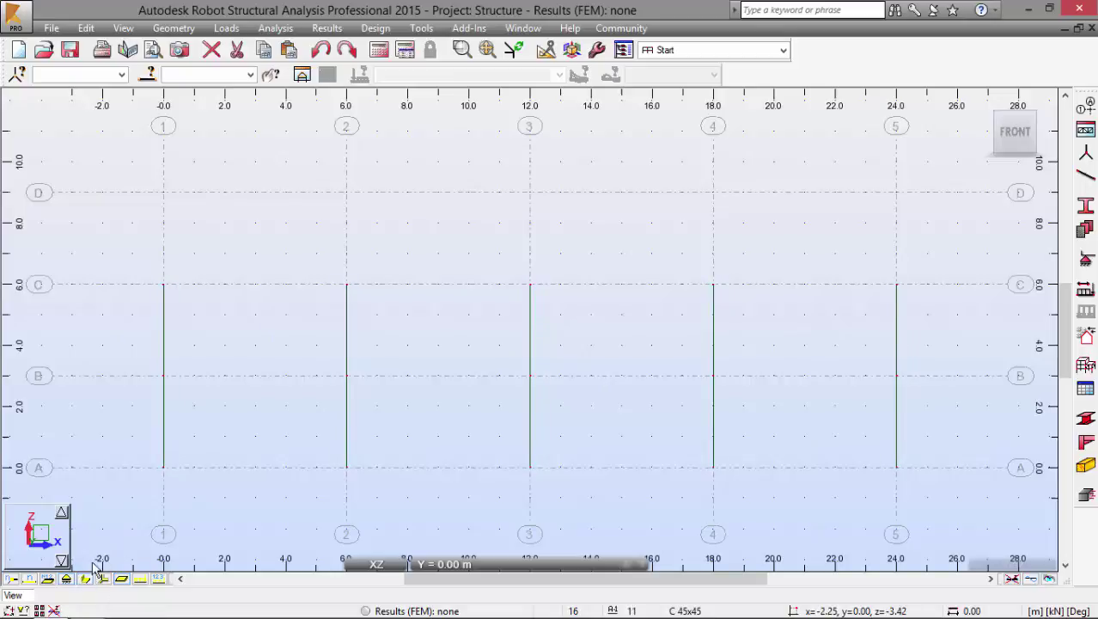
key(alt+Tab)
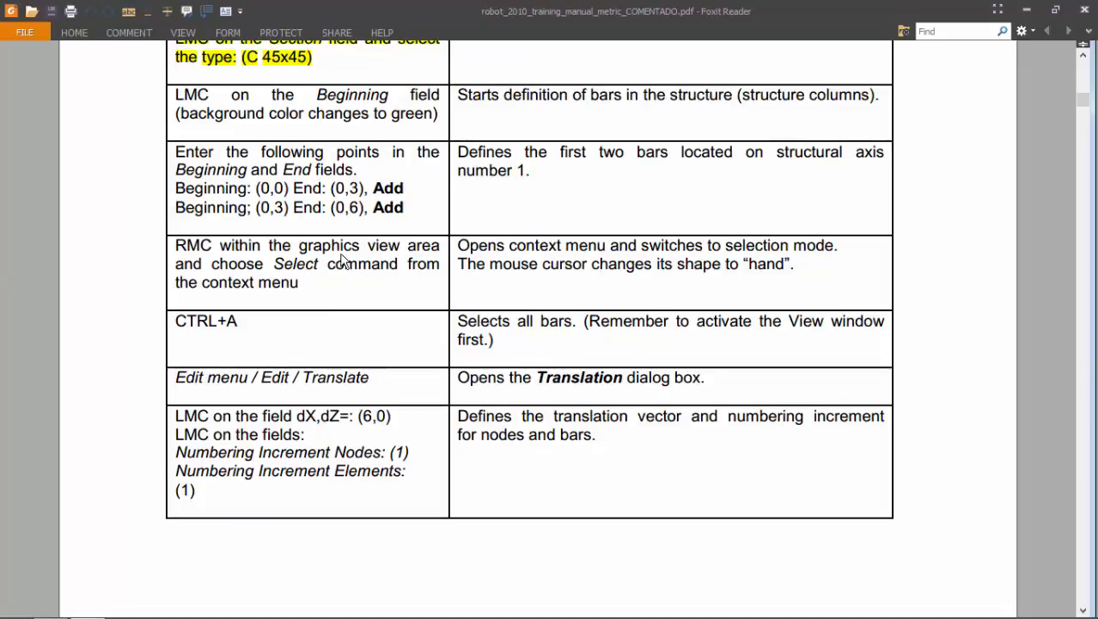
Scroll the manual back up to the RC beam section and Bars icon rows.
scroll(341, 259, up, 4)
scroll(341, 259, up, 2)
scroll(341, 260, up, 1)
scroll(341, 260, up, 1)
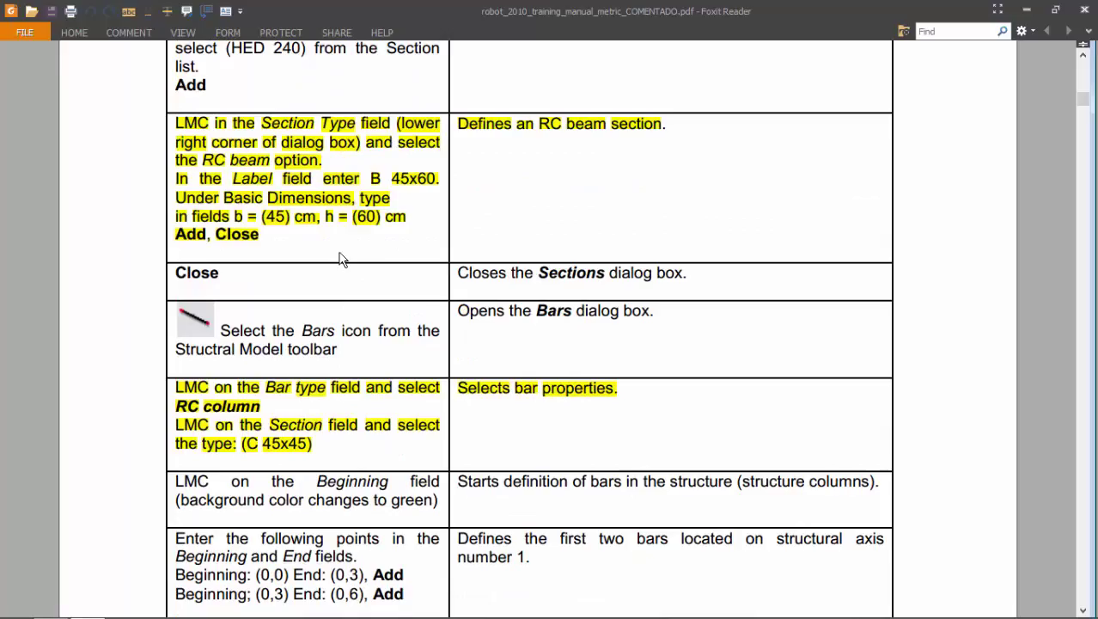
scroll(266, 183, up, 1)
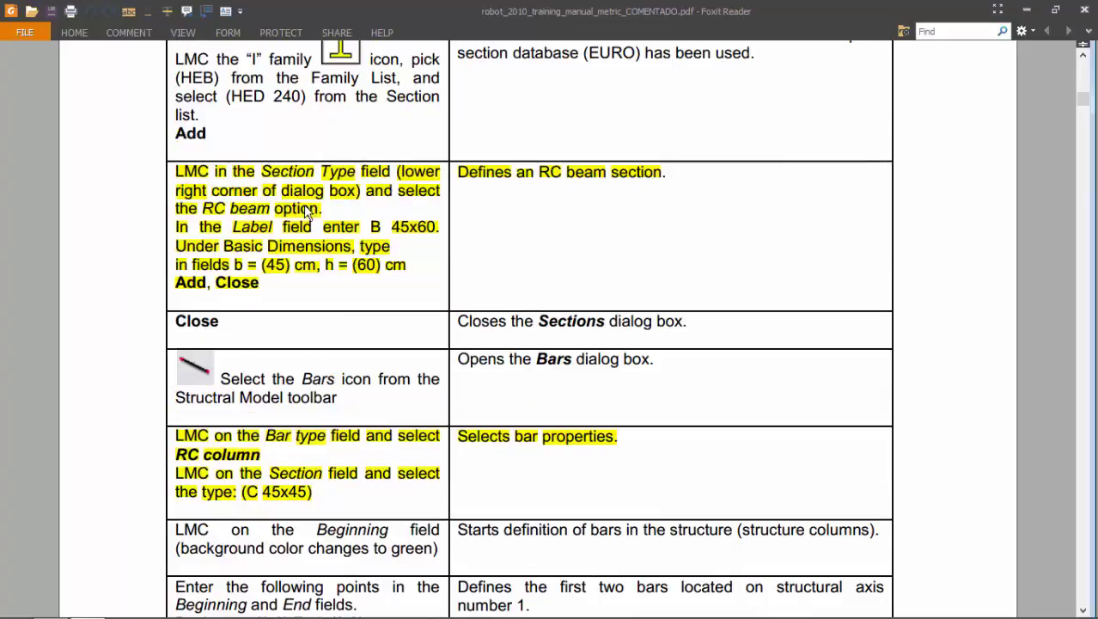
key(alt+Tab)
Draw the first RC Beam bar from (0,3) to (6,3), with chained drawing on.
click(1086, 177)
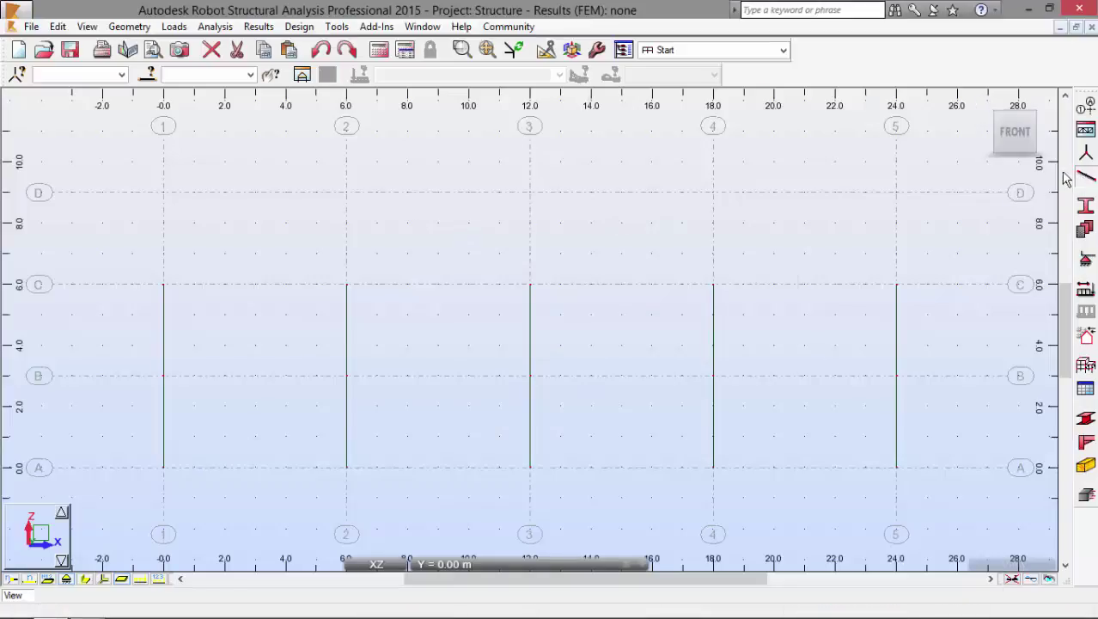
click(700, 188)
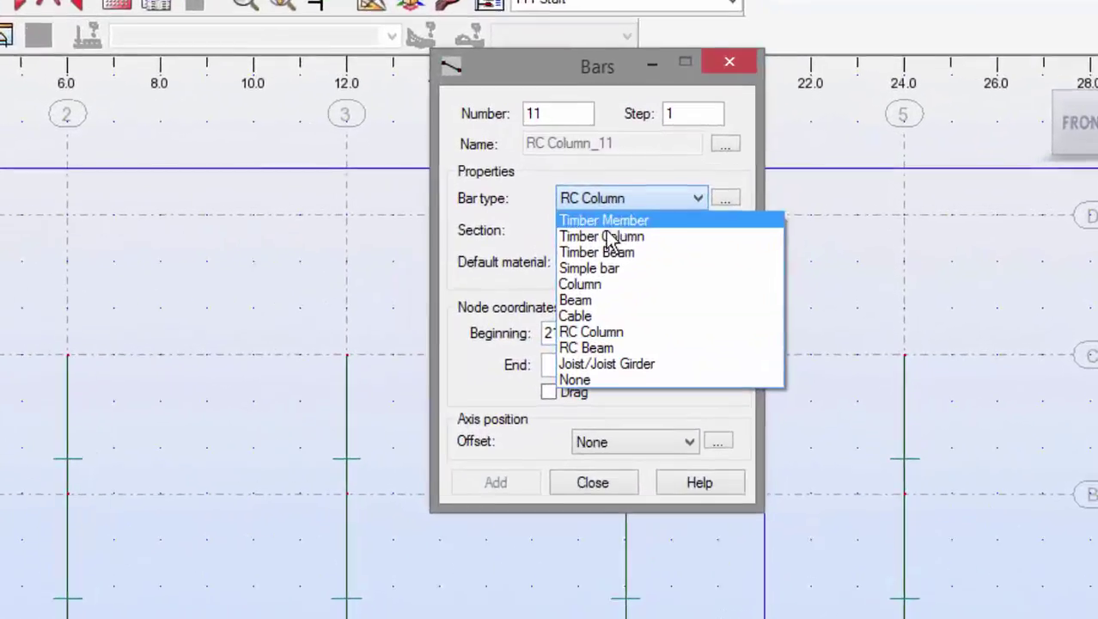
click(569, 383)
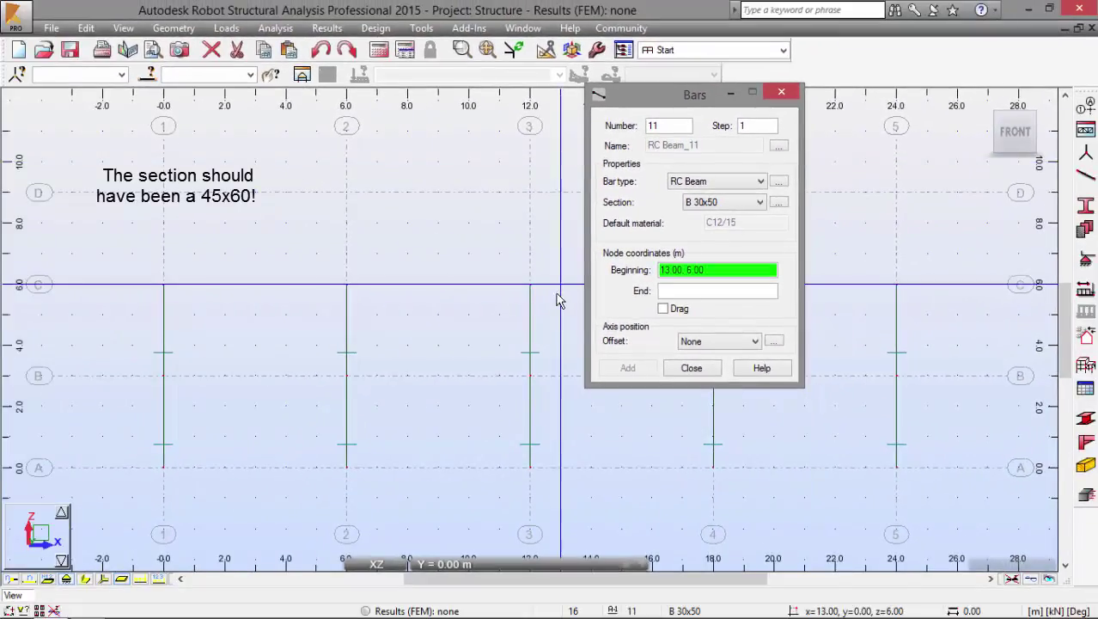
click(159, 387)
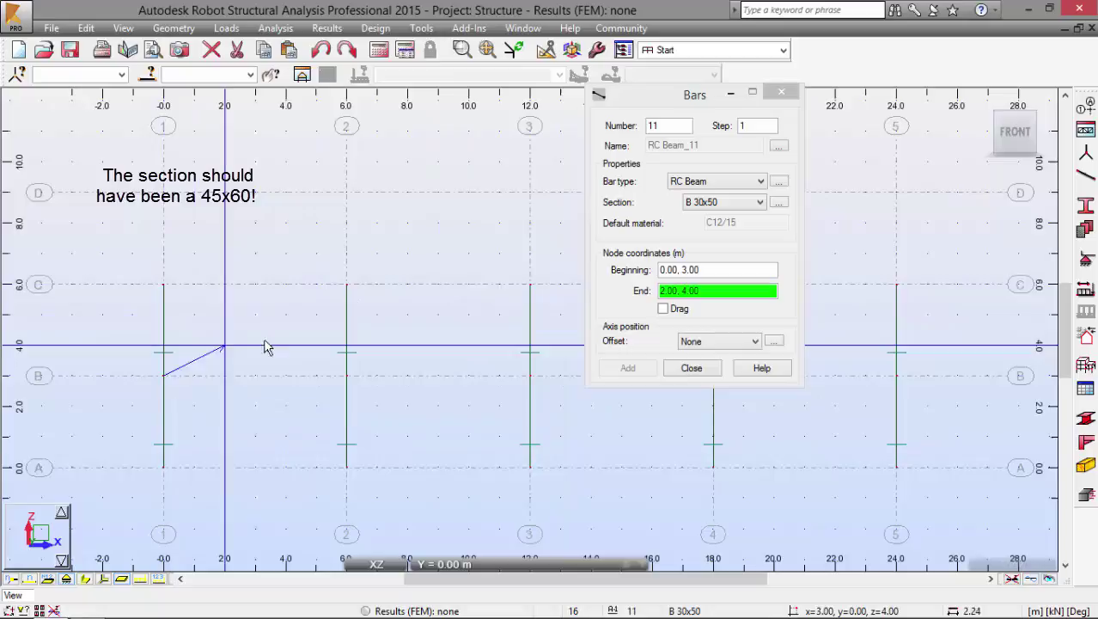
click(350, 383)
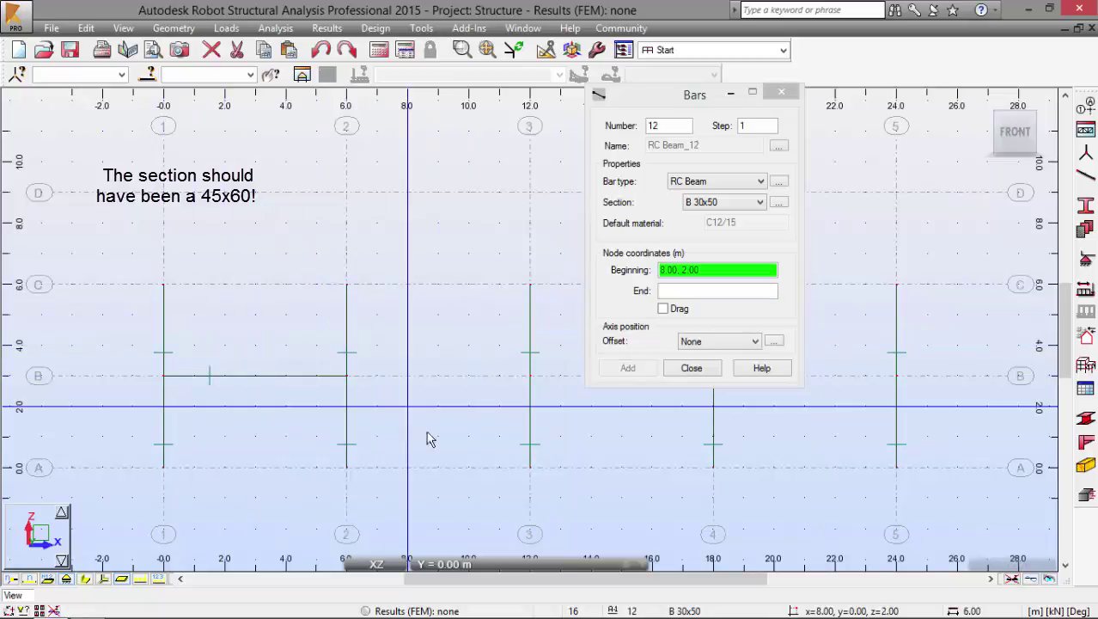
click(679, 310)
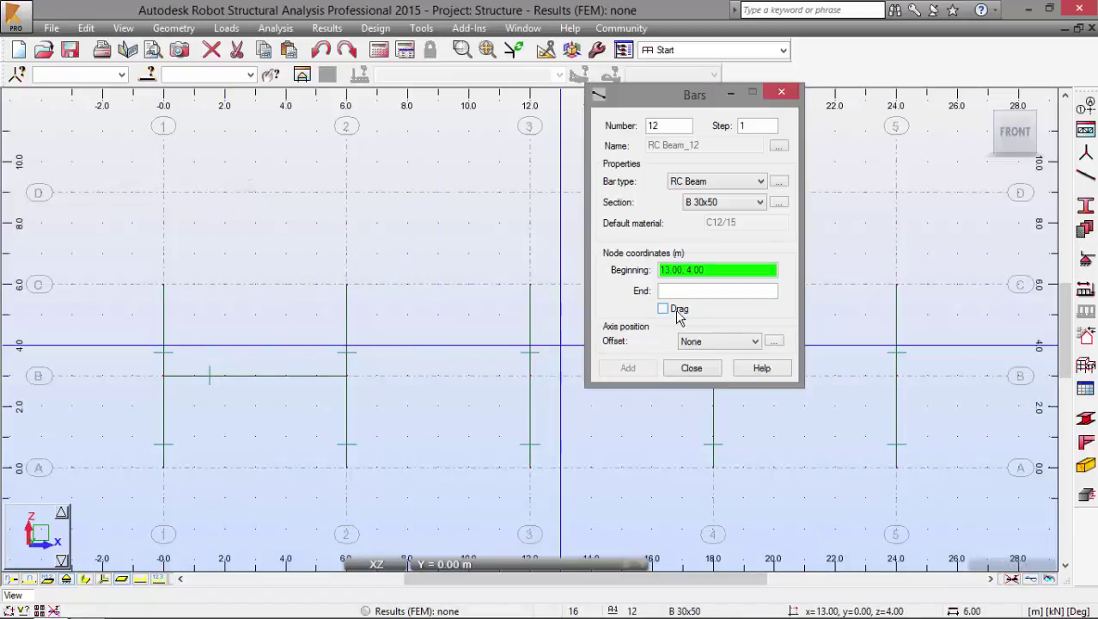
Continue the beam chain through nodes (12,3), (18,3) and (24,3), then finish.
middle_drag(380, 355, 266, 368)
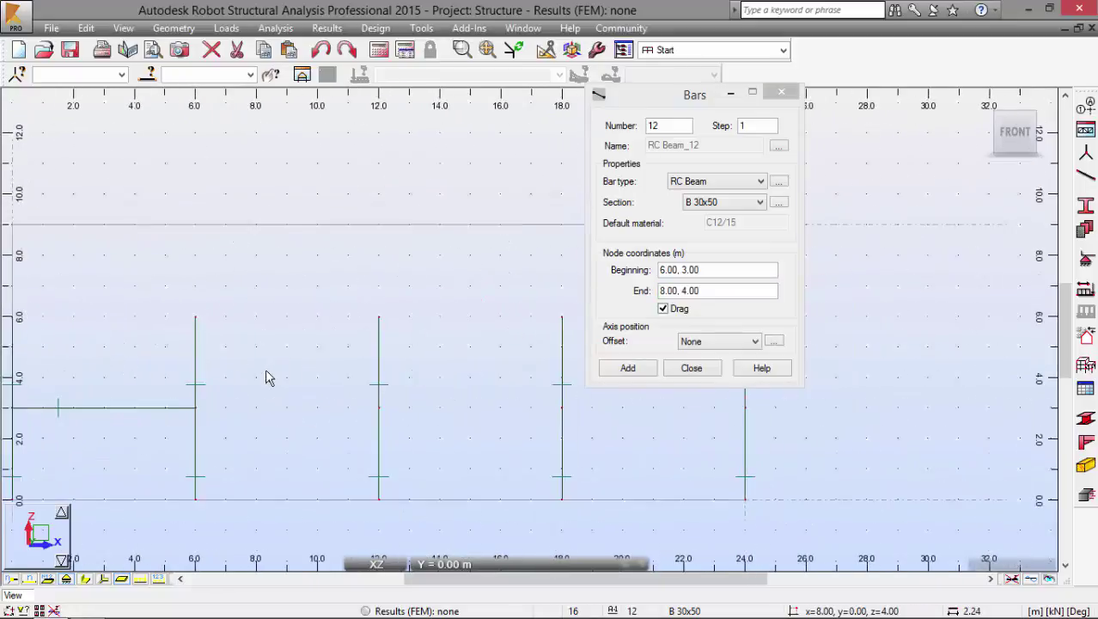
click(374, 410)
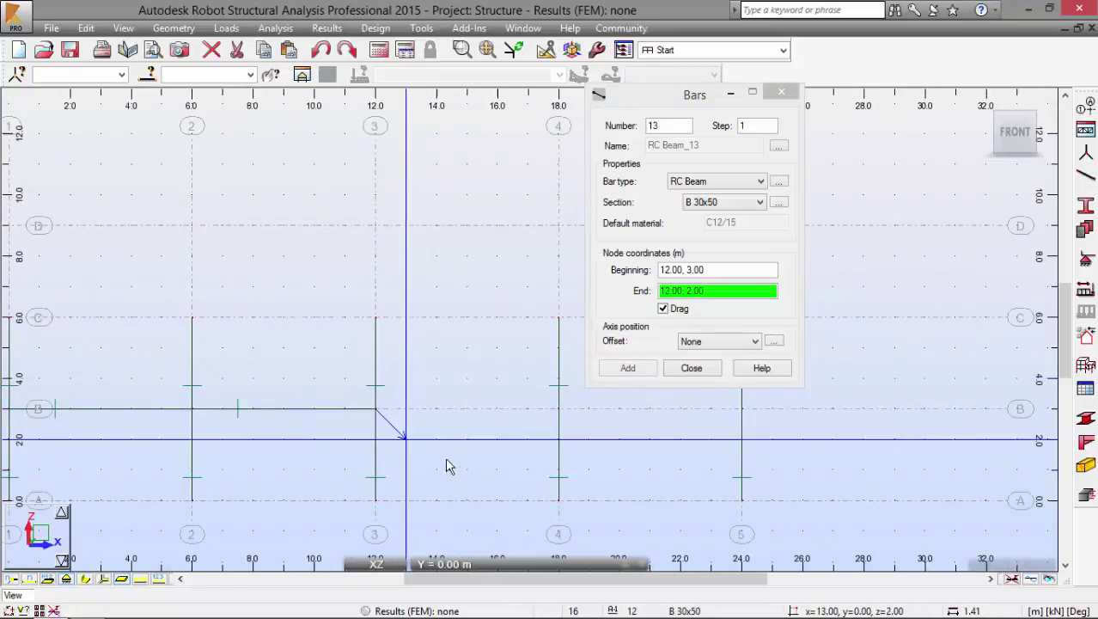
click(559, 411)
middle_drag(581, 424, 417, 443)
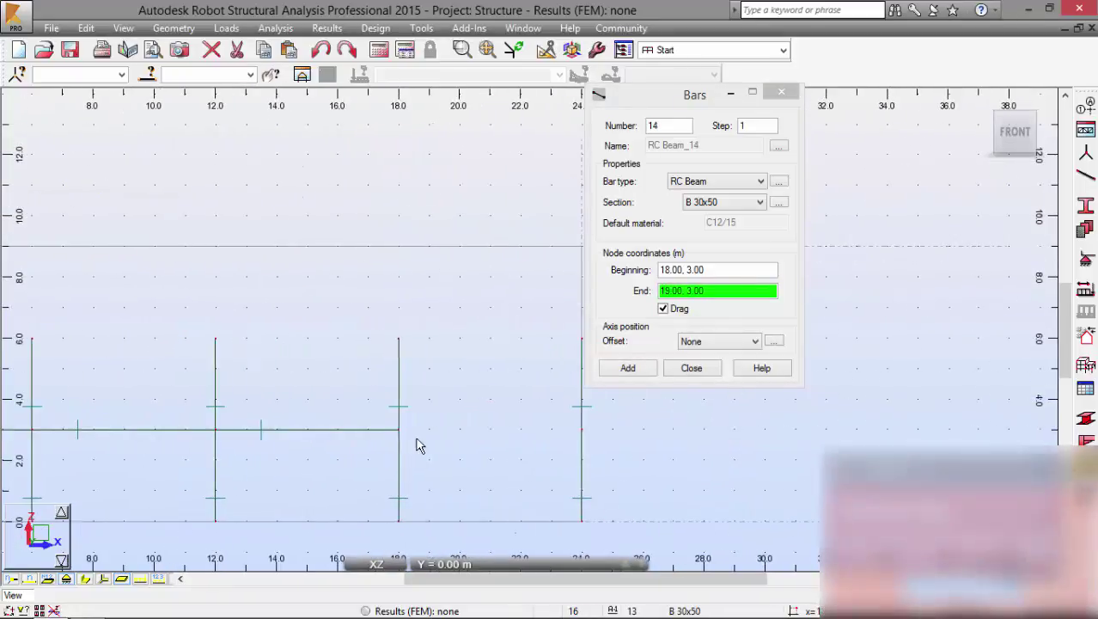
click(581, 430)
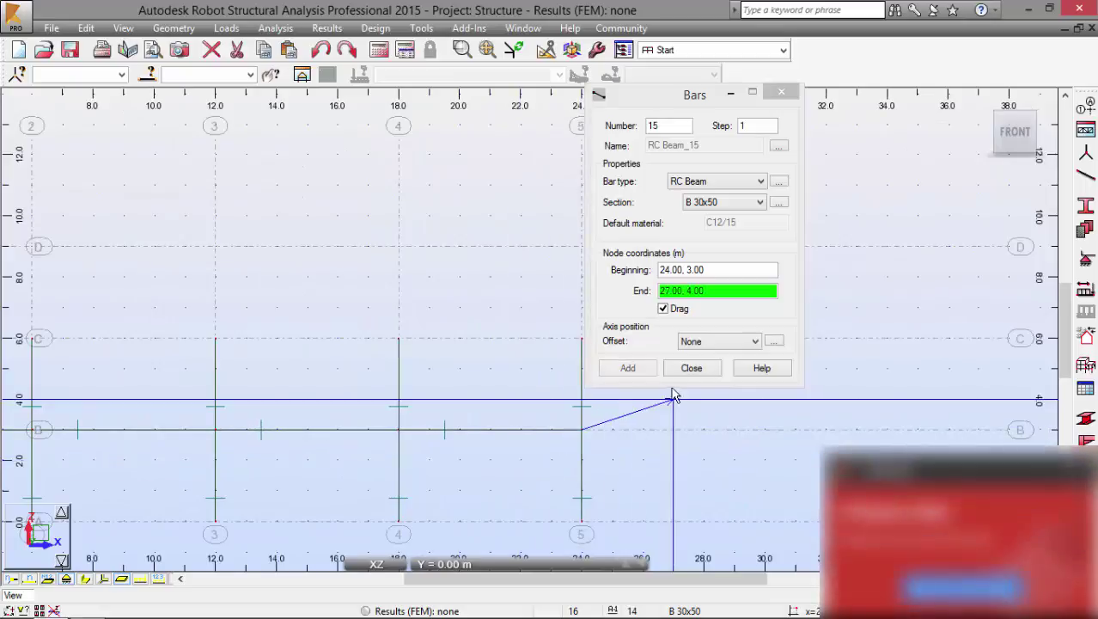
click(692, 368)
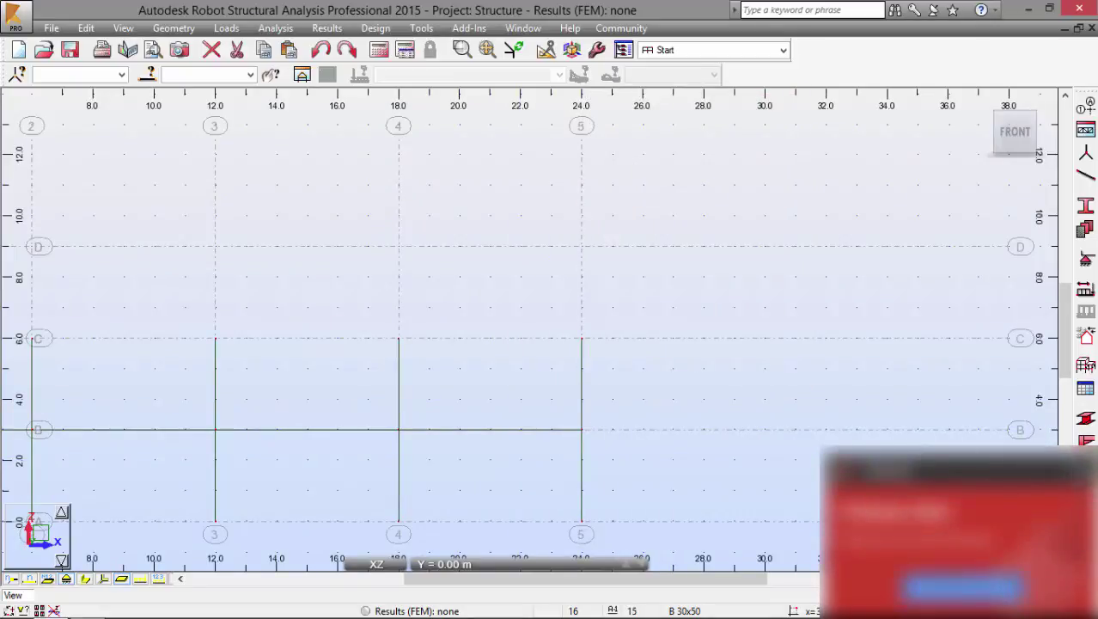
Fit the whole frame in view and display the bars as section shapes.
middle_drag(515, 373, 694, 351)
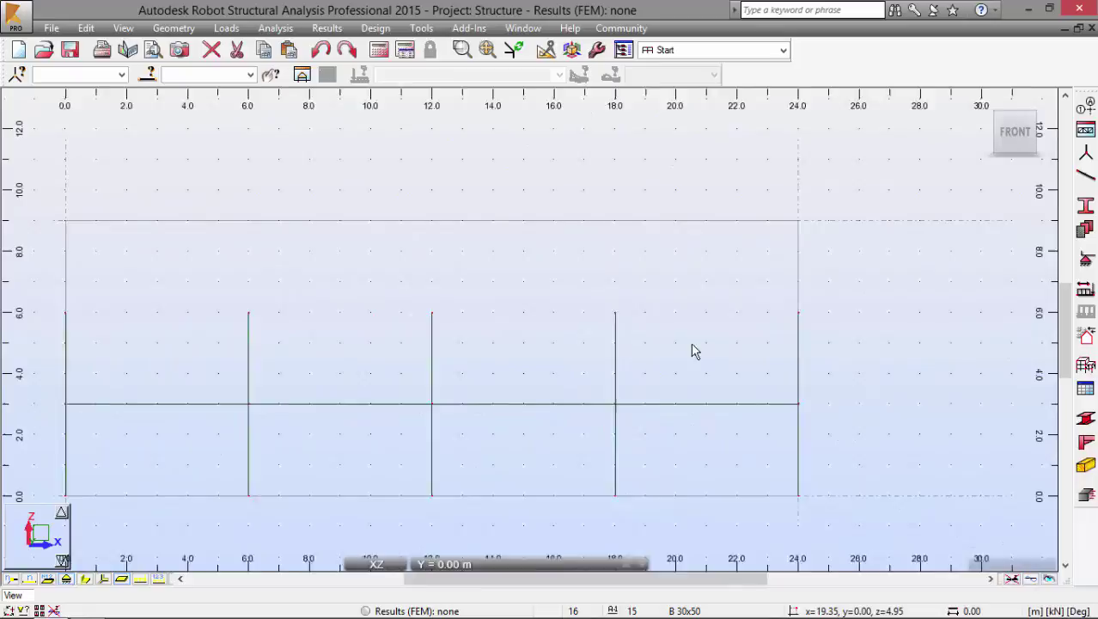
scroll(610, 336, down, 1)
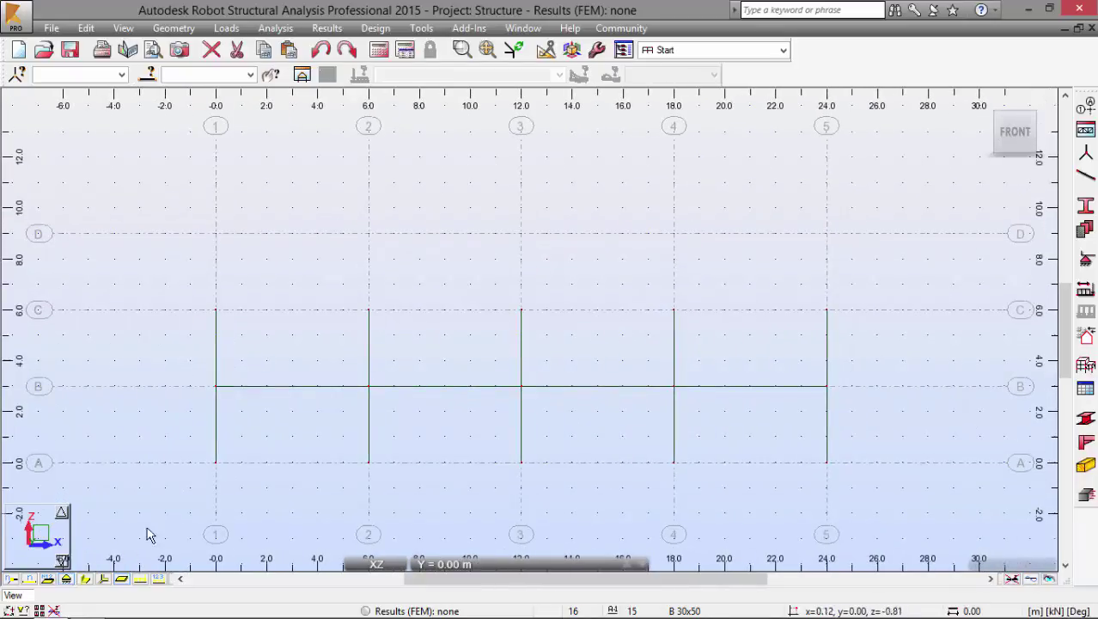
click(84, 579)
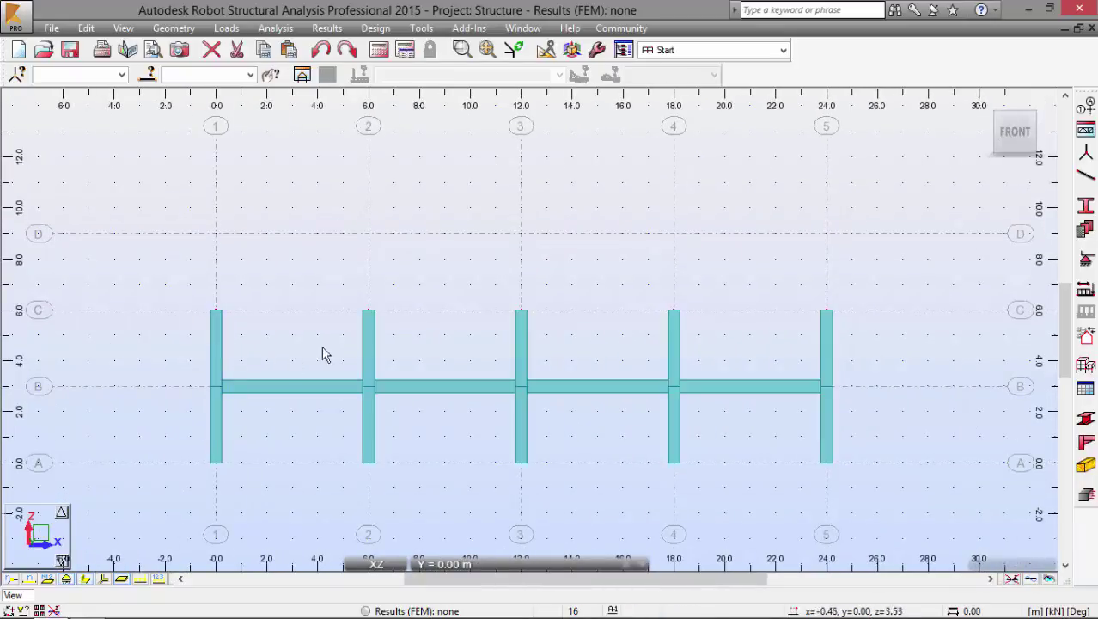
Scroll the manual to the section-shape figure, drawing and undoing a pencil loop around it.
key(alt+Tab)
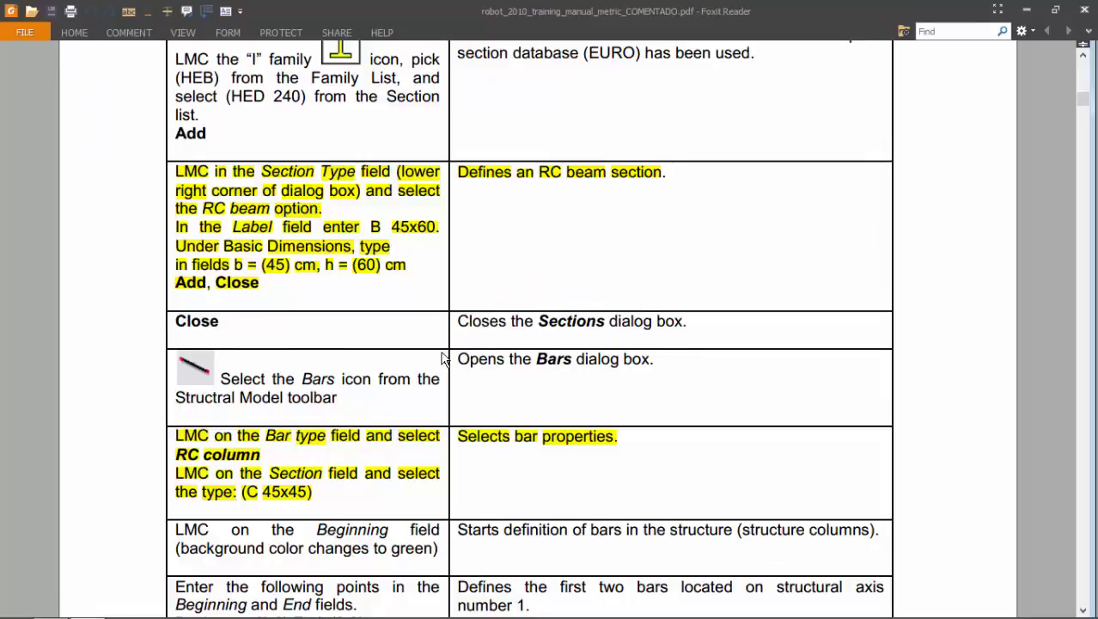
scroll(443, 357, down, 3)
scroll(437, 356, down, 8)
scroll(437, 355, down, 10)
scroll(437, 357, down, 3)
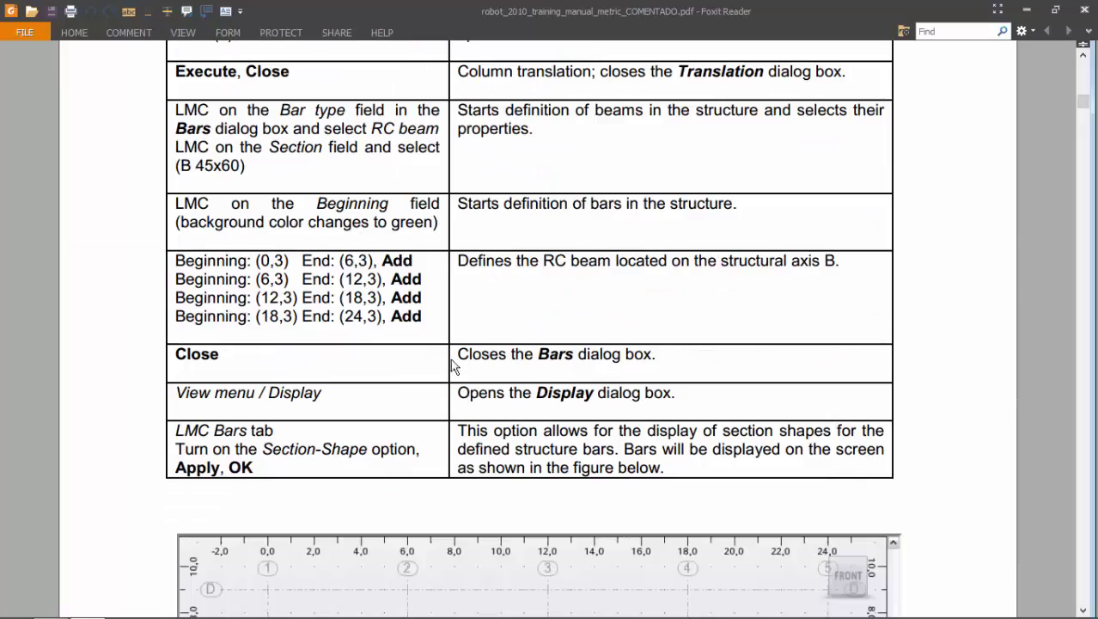
scroll(453, 367, down, 6)
scroll(456, 369, down, 2)
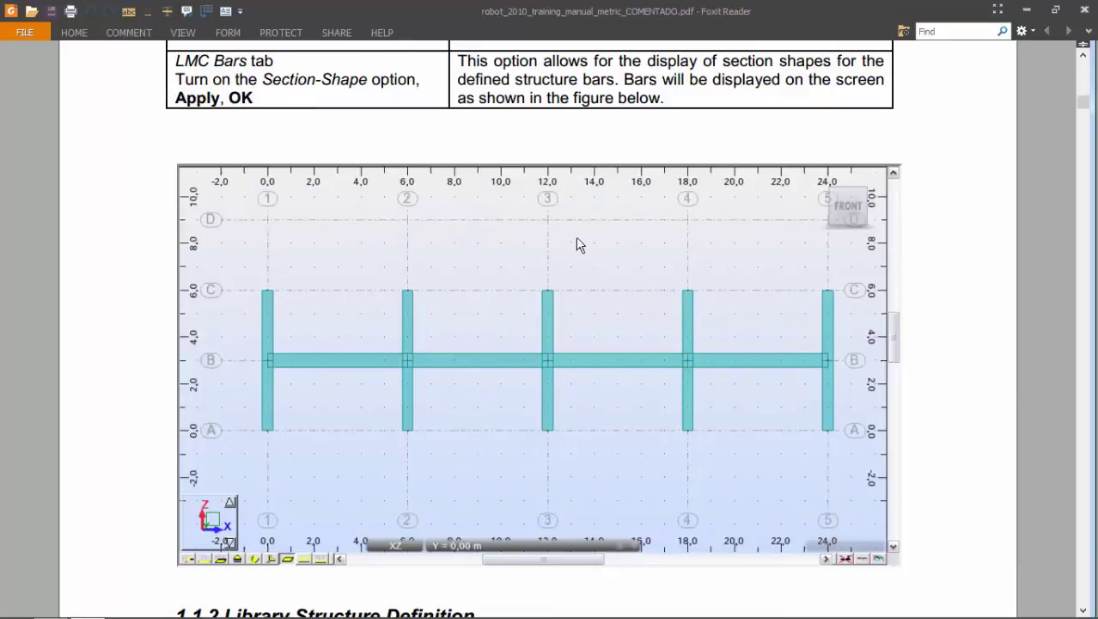
mouse_move(578, 245)
mouse_down()
mouse_move(245, 280)
mouse_move(448, 458)
mouse_move(857, 441)
mouse_move(749, 291)
mouse_move(508, 235)
mouse_up()
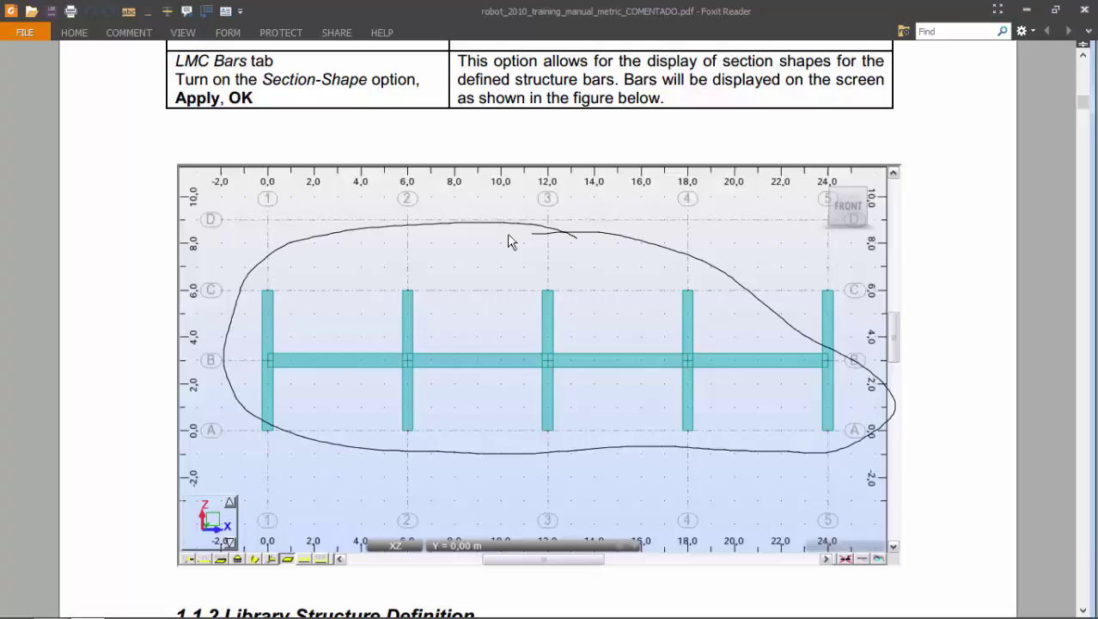
key(Escape)
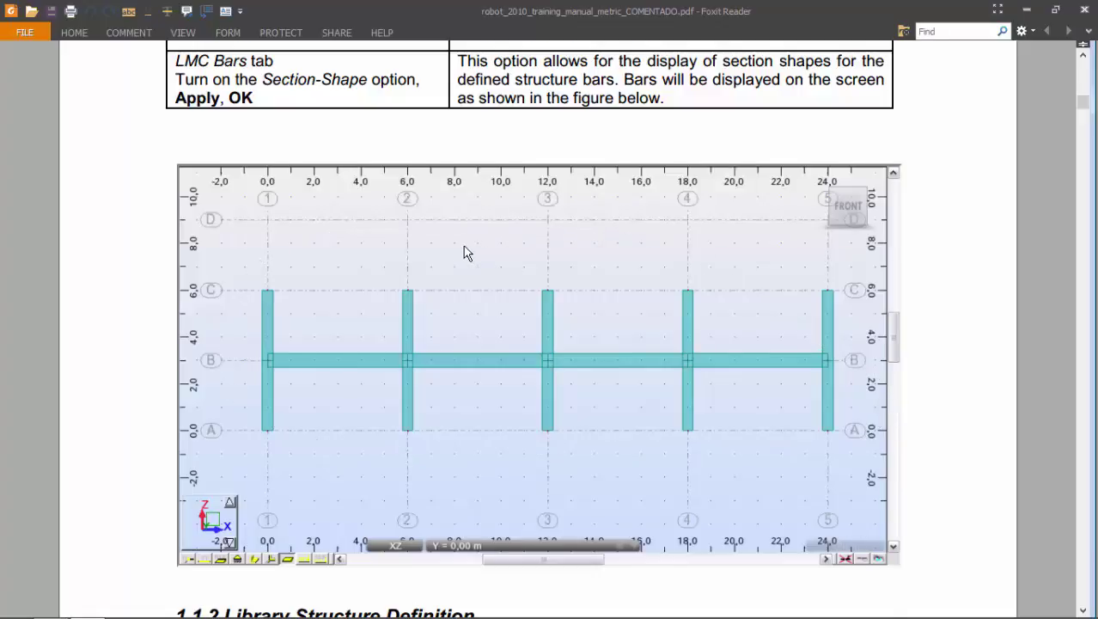
Scroll on to page 13's triangular truss steps, then return to Robot.
scroll(464, 246, down, 1)
scroll(464, 245, down, 1)
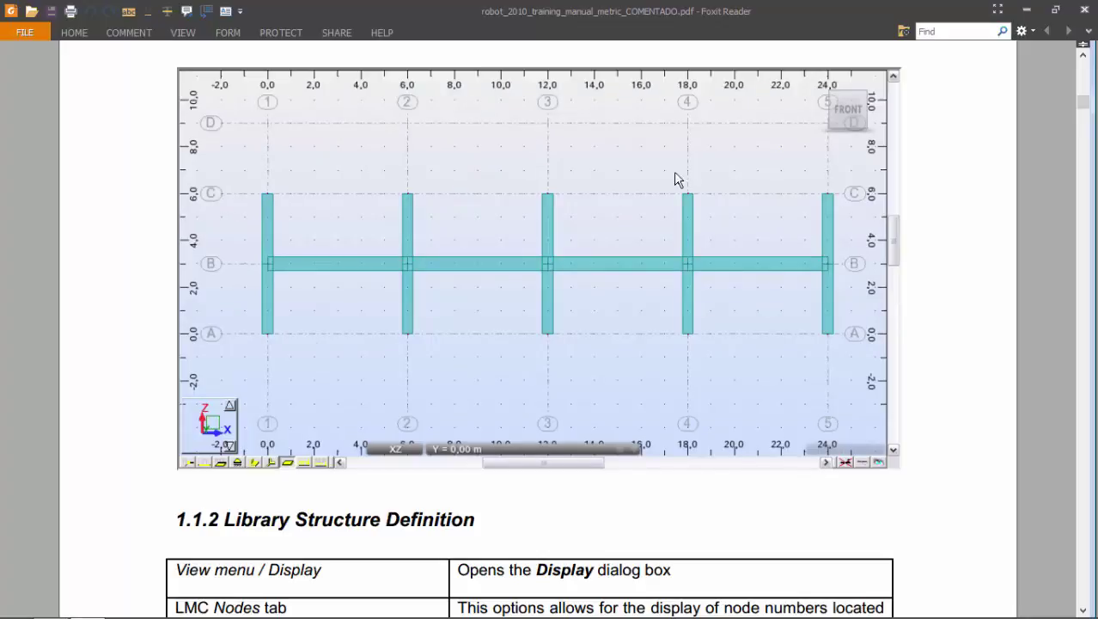
scroll(541, 204, down, 1)
scroll(542, 206, down, 2)
scroll(541, 207, down, 3)
scroll(542, 207, down, 2)
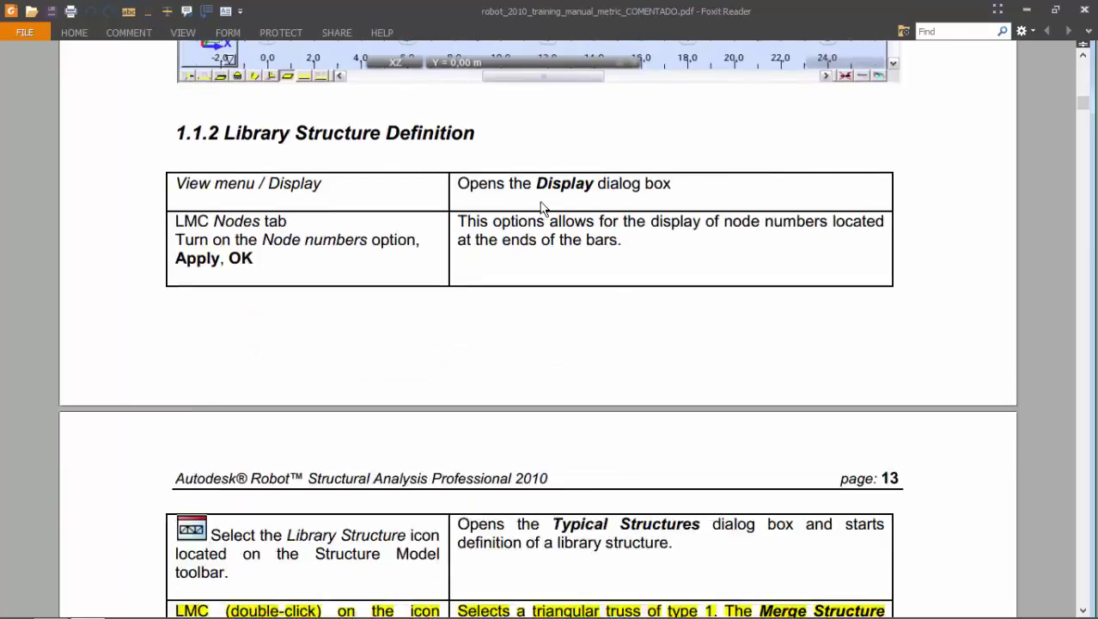
scroll(542, 207, down, 3)
scroll(541, 209, down, 2)
scroll(478, 208, down, 1)
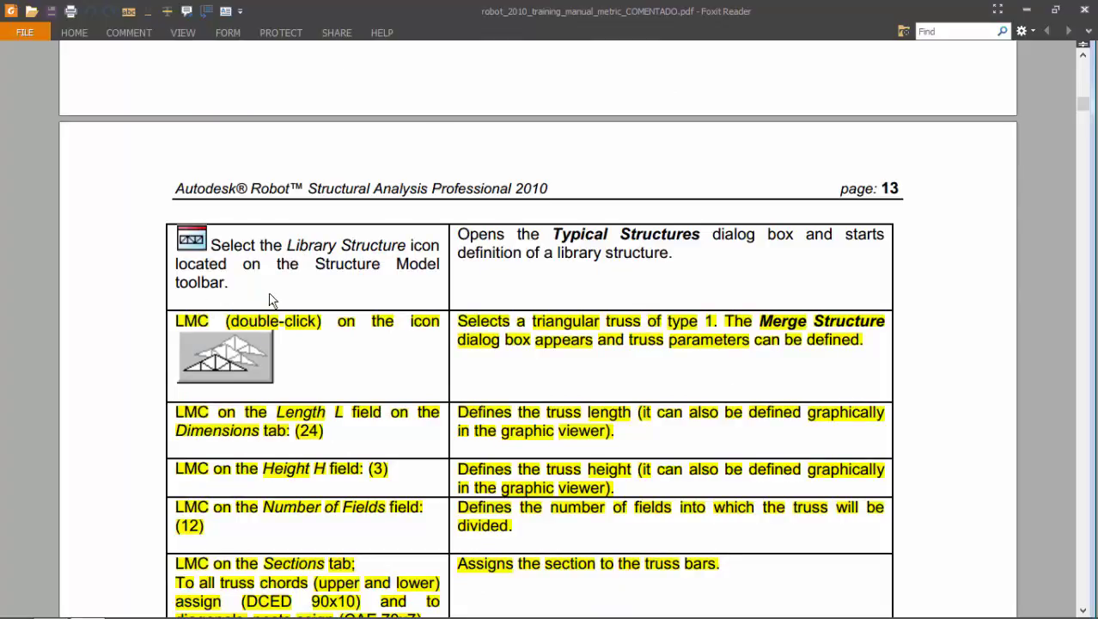
key(alt+Tab)
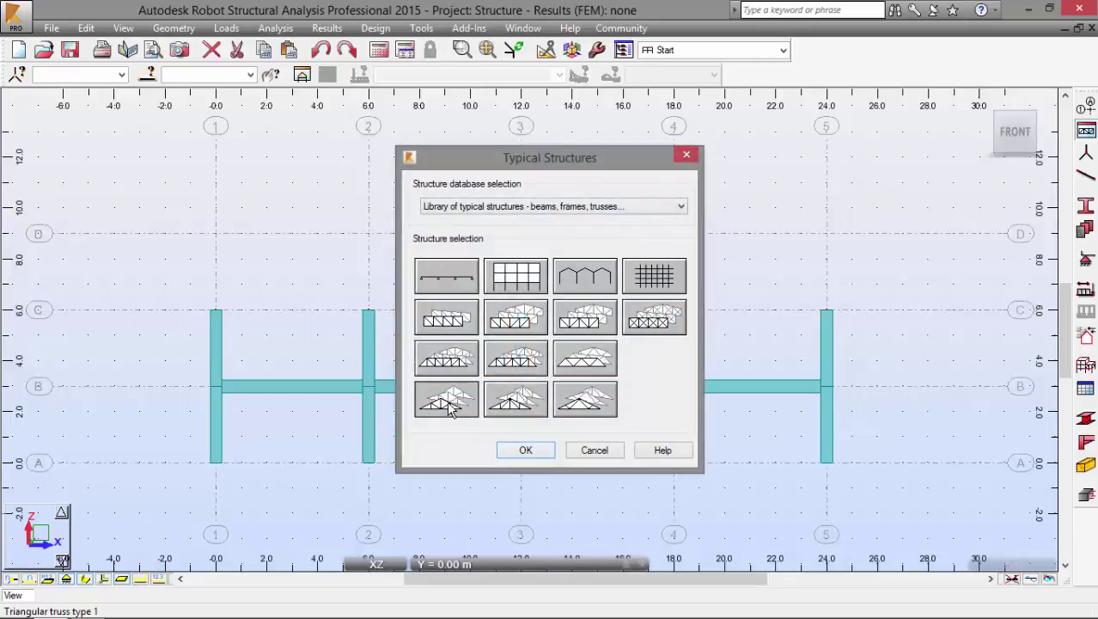
Pick Triangular Truss Type 1 from the typical structures library to open its merge settings.
double_click(445, 407)
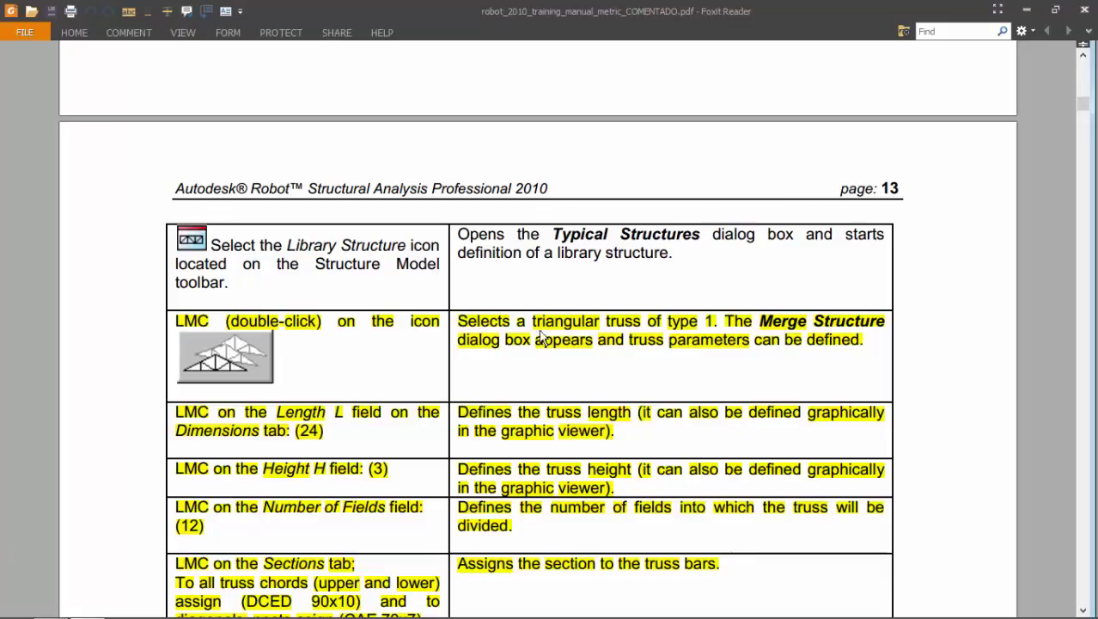
scroll(397, 339, down, 1)
scroll(376, 339, down, 1)
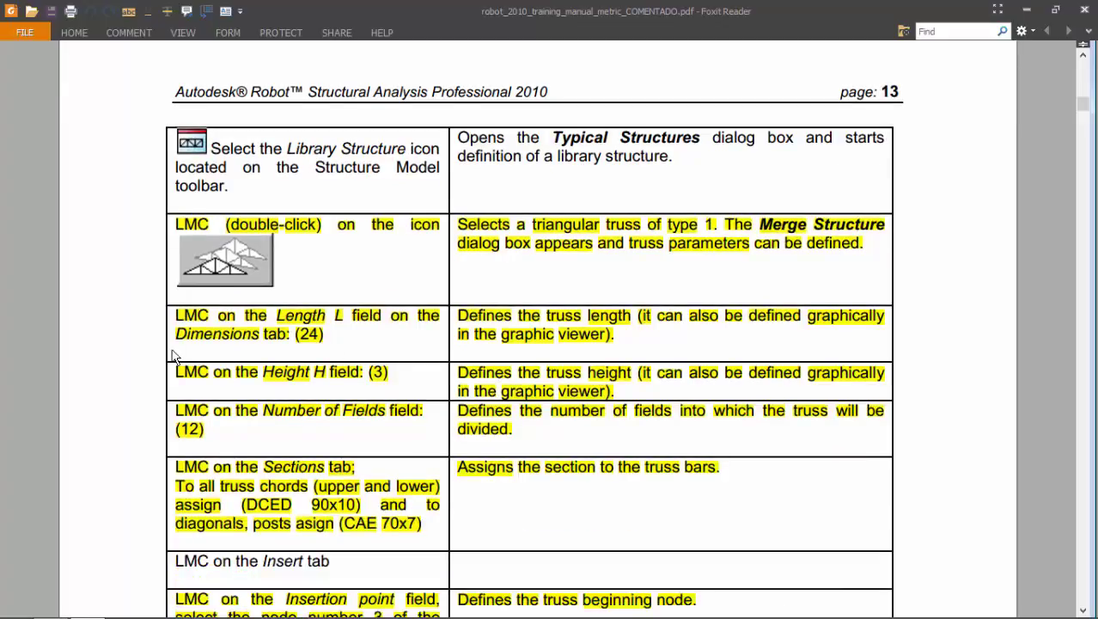
Circle and underline the manual's Length L, Height H and Number of Fields rows.
mouse_move(172, 354)
mouse_down()
mouse_move(398, 350)
mouse_move(437, 313)
mouse_move(250, 302)
mouse_move(176, 344)
mouse_move(210, 351)
mouse_up()
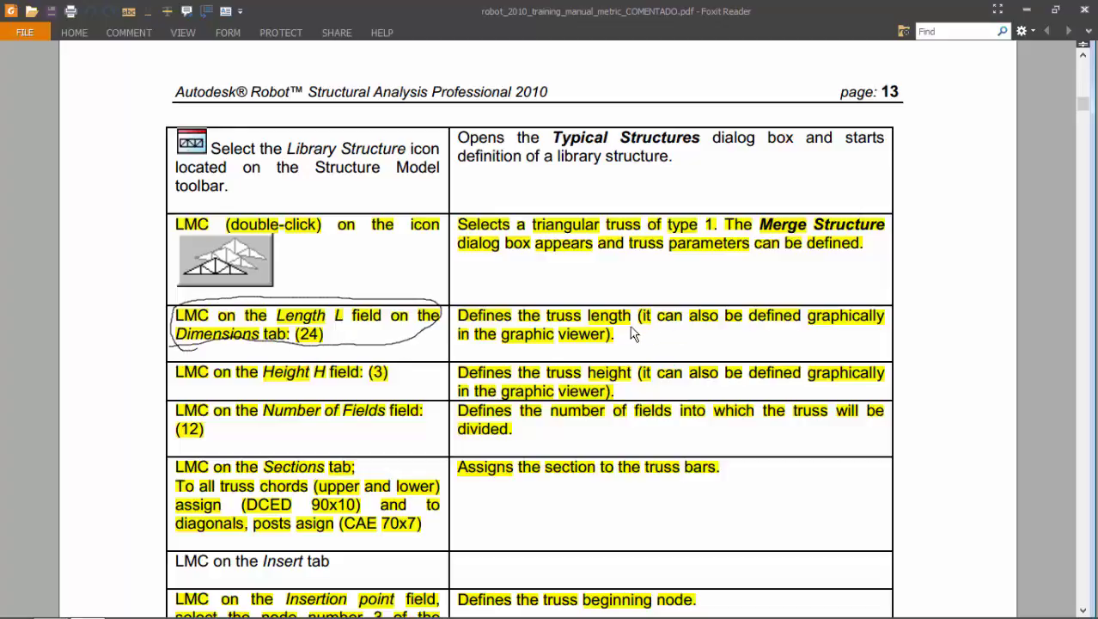
drag(588, 329, 641, 325)
mouse_move(177, 384)
mouse_down()
mouse_move(368, 391)
mouse_move(370, 366)
mouse_move(196, 361)
mouse_move(207, 395)
mouse_up()
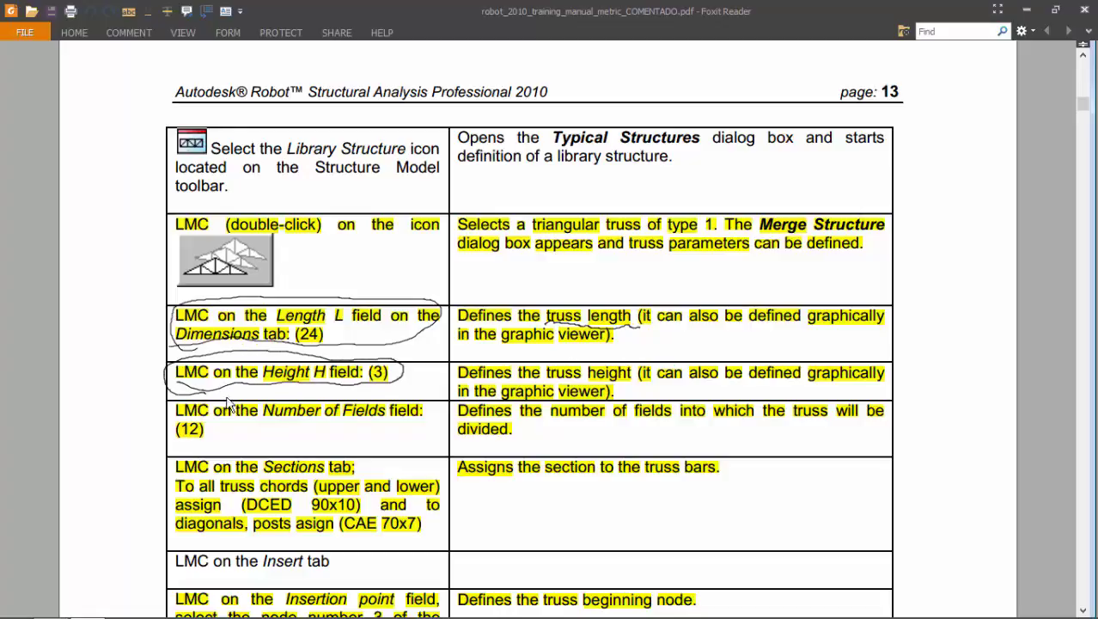
drag(548, 384, 593, 387)
mouse_move(175, 440)
mouse_down()
mouse_move(258, 448)
mouse_move(419, 427)
mouse_move(329, 396)
mouse_move(176, 406)
mouse_move(204, 448)
mouse_up()
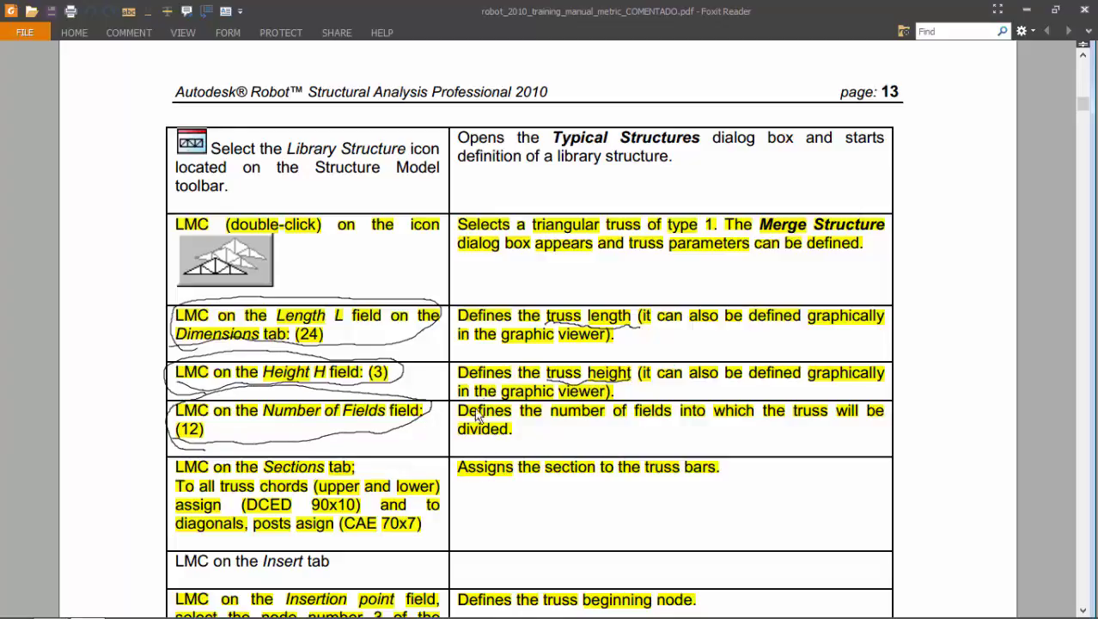
drag(460, 419, 877, 422)
drag(461, 441, 519, 437)
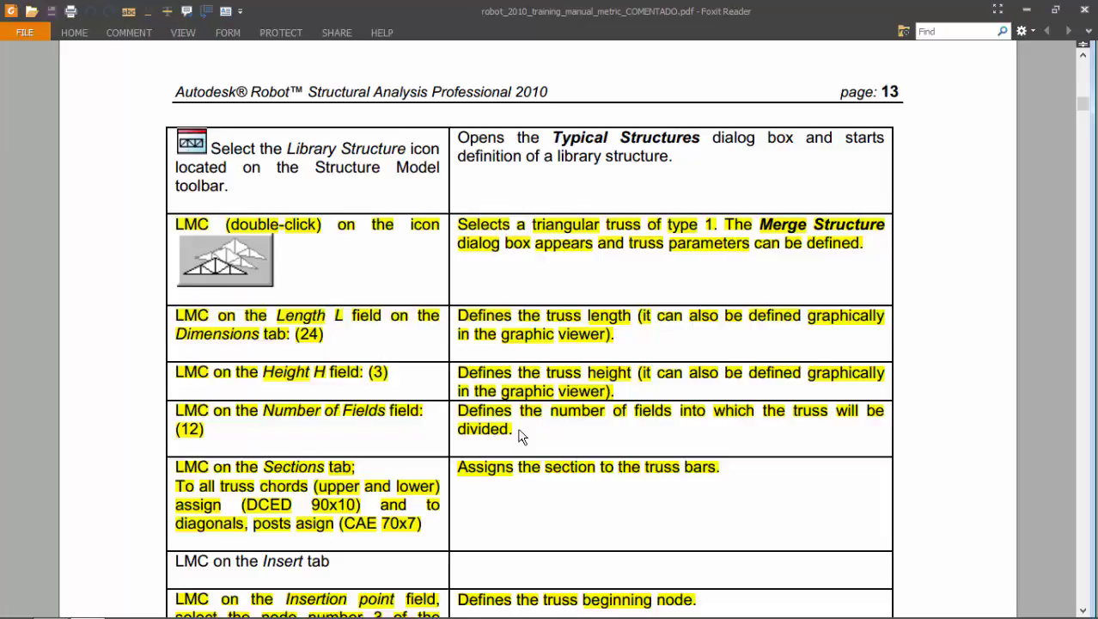
key(alt+Tab)
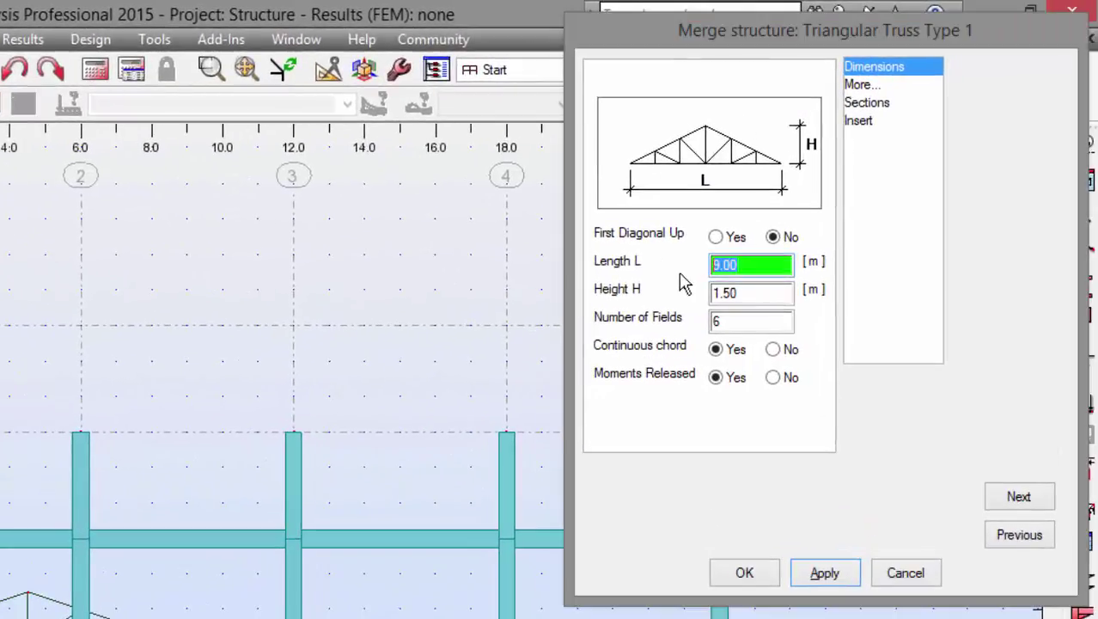
Enter truss length 24, height 3 and 12 fields, then show the Sections tab.
text(24)
key(Tab)
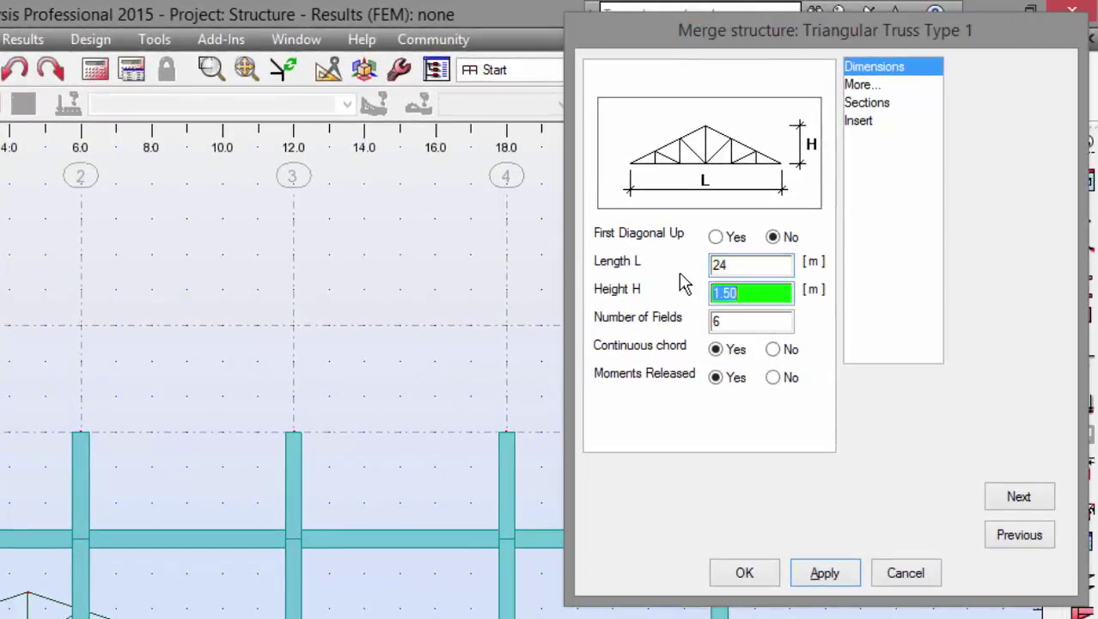
text(3)
key(Tab)
text(1)
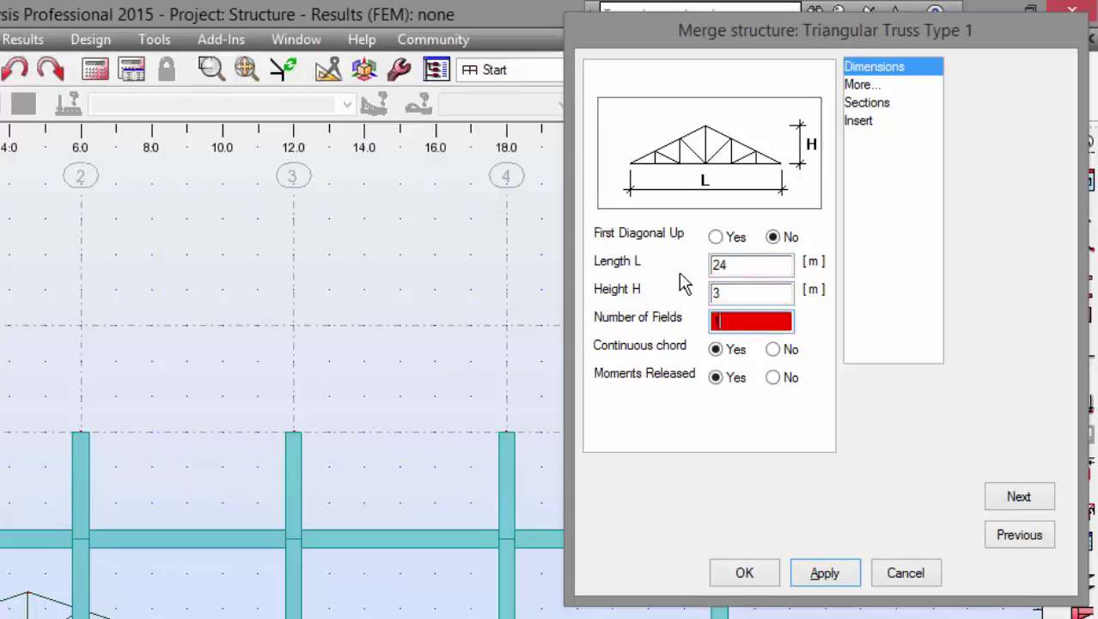
text(2)
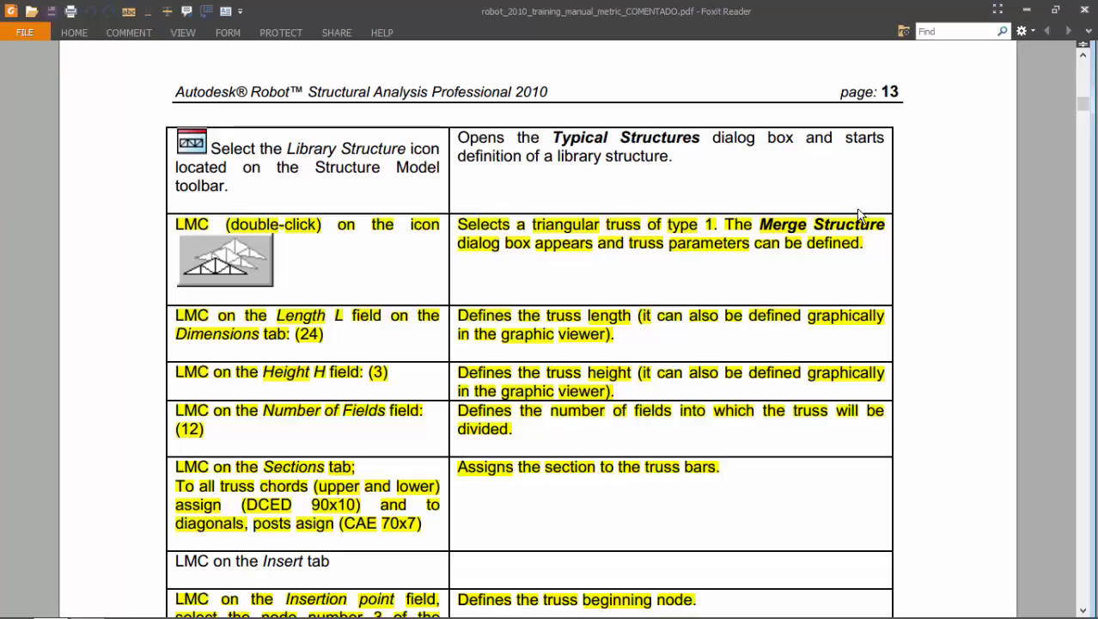
scroll(498, 489, down, 5)
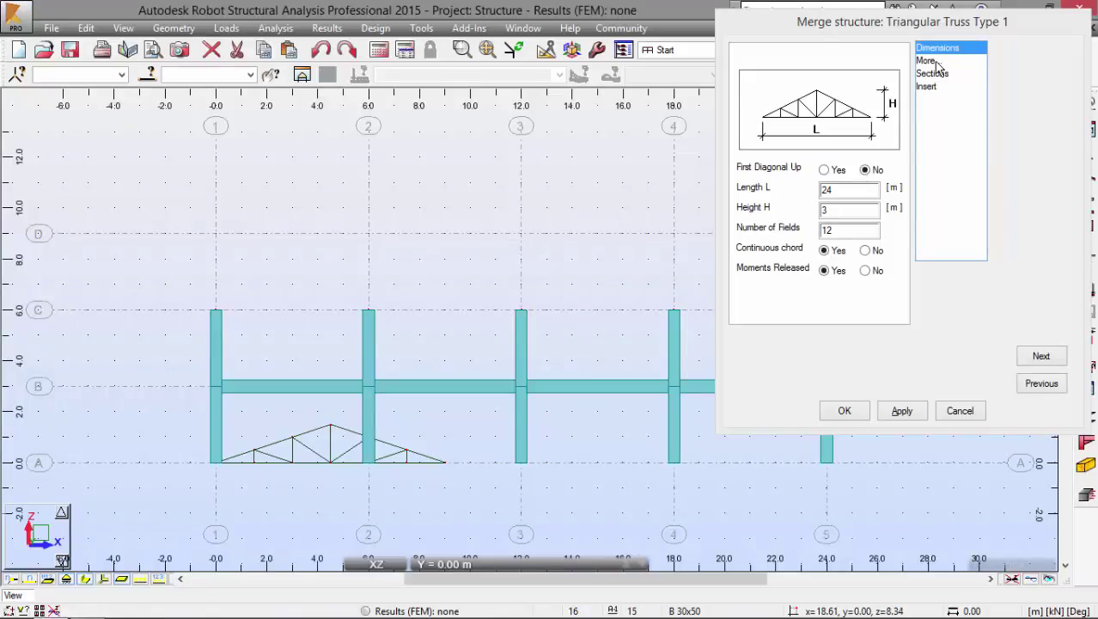
click(928, 61)
click(933, 74)
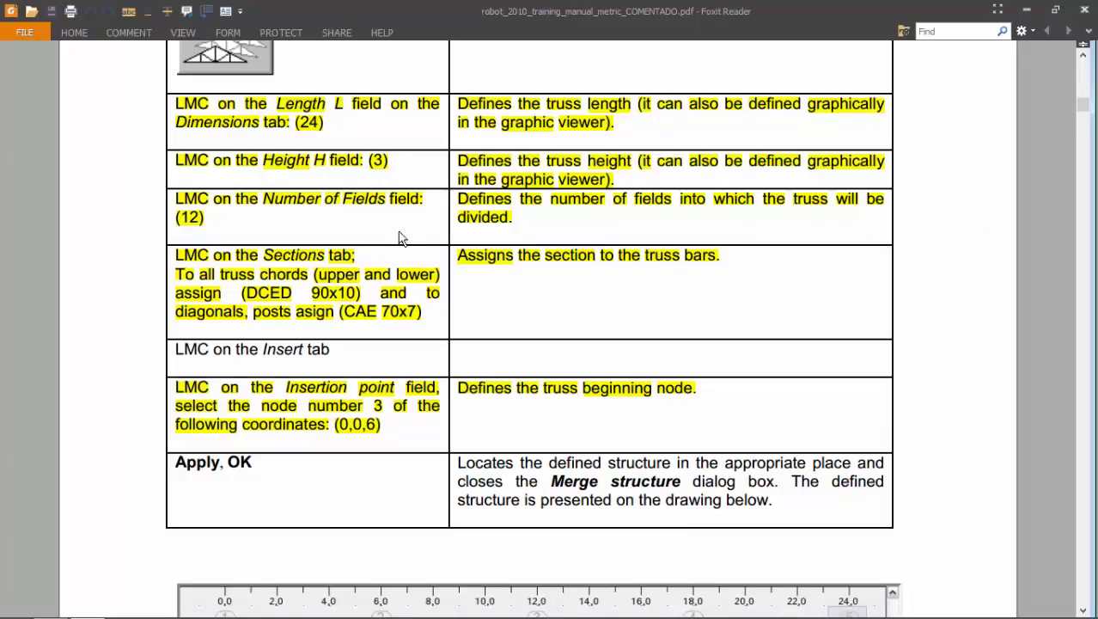
Underline the chord section step and handwrite 'DCED 90x10' beside it in the manual.
scroll(399, 238, up, 1)
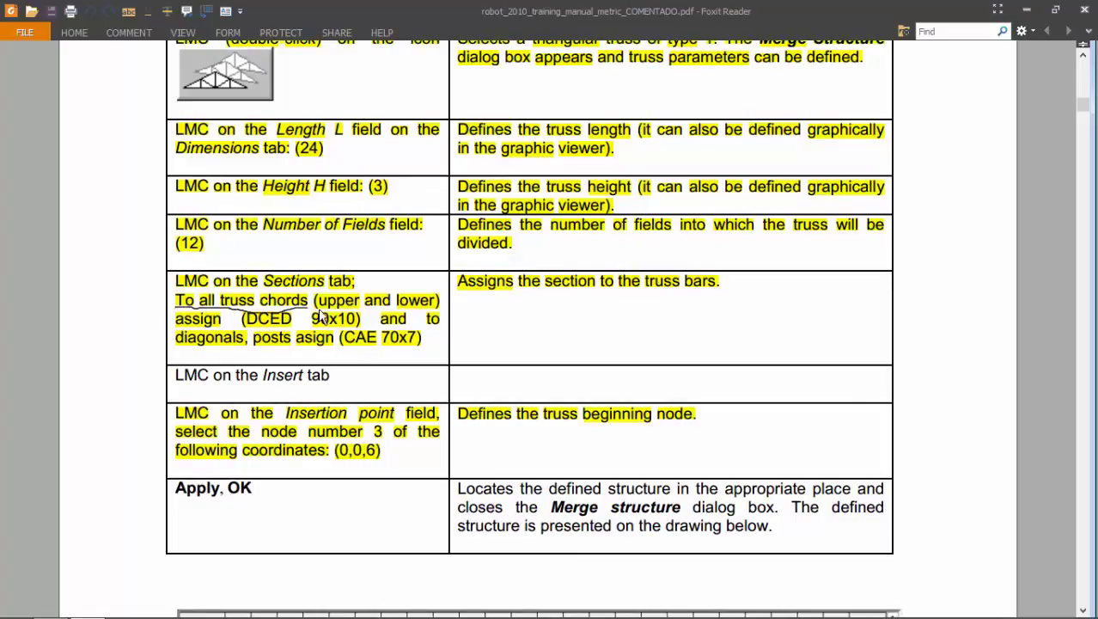
mouse_move(175, 333)
mouse_down()
mouse_move(364, 320)
mouse_move(359, 311)
mouse_up()
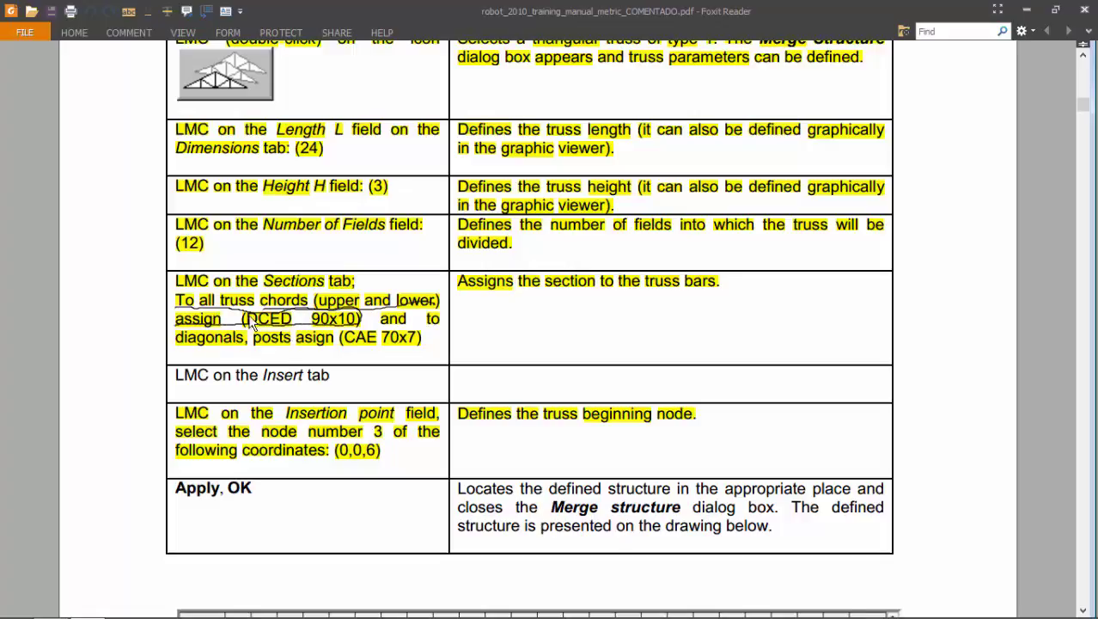
mouse_move(473, 297)
mouse_down()
mouse_move(477, 329)
mouse_move(517, 325)
mouse_move(545, 298)
mouse_up()
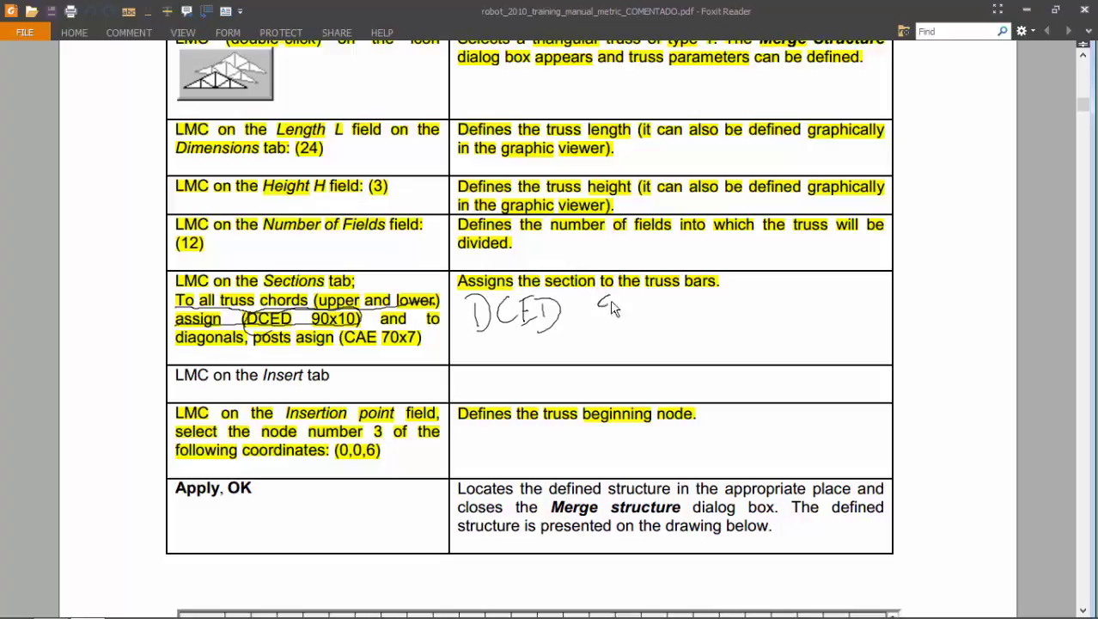
mouse_move(612, 308)
mouse_down()
mouse_move(608, 323)
mouse_move(638, 302)
mouse_up()
mouse_move(648, 303)
mouse_down()
mouse_move(662, 320)
mouse_move(648, 320)
mouse_up()
mouse_move(672, 297)
mouse_down()
mouse_move(678, 320)
mouse_move(691, 297)
mouse_up()
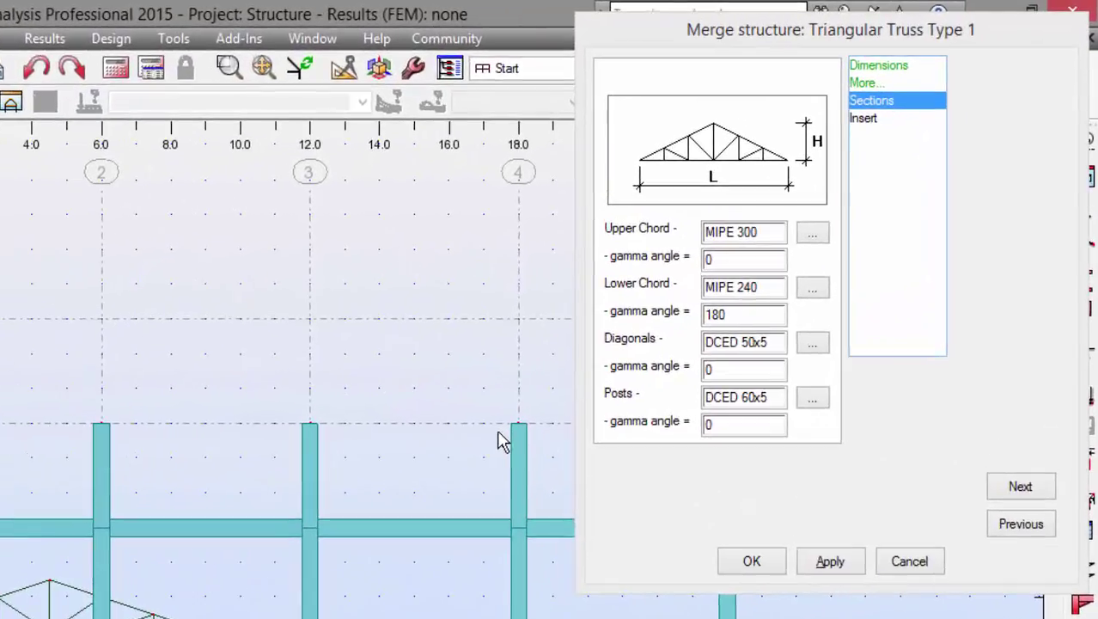
Set the upper chord section to DCED 90x10 from the section database.
click(812, 234)
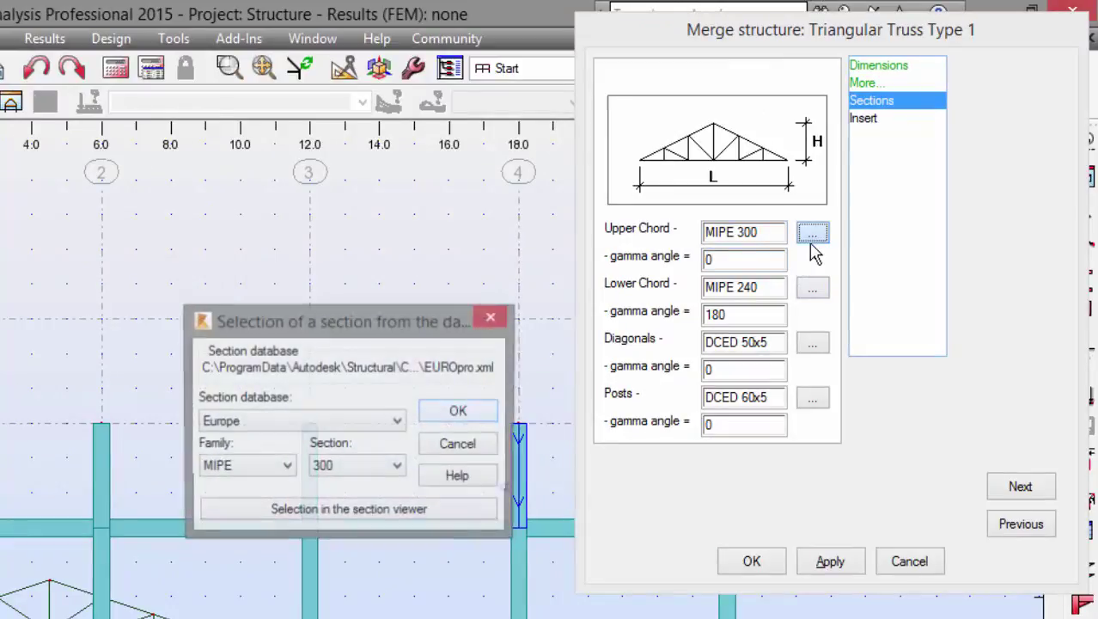
click(248, 468)
scroll(239, 364, up, 5)
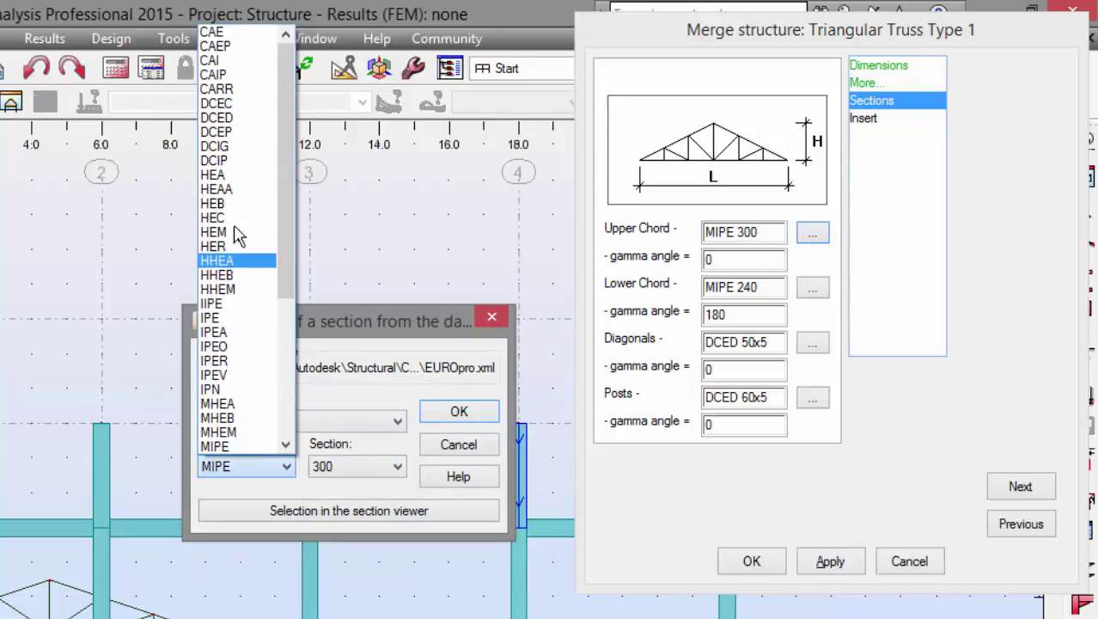
click(217, 118)
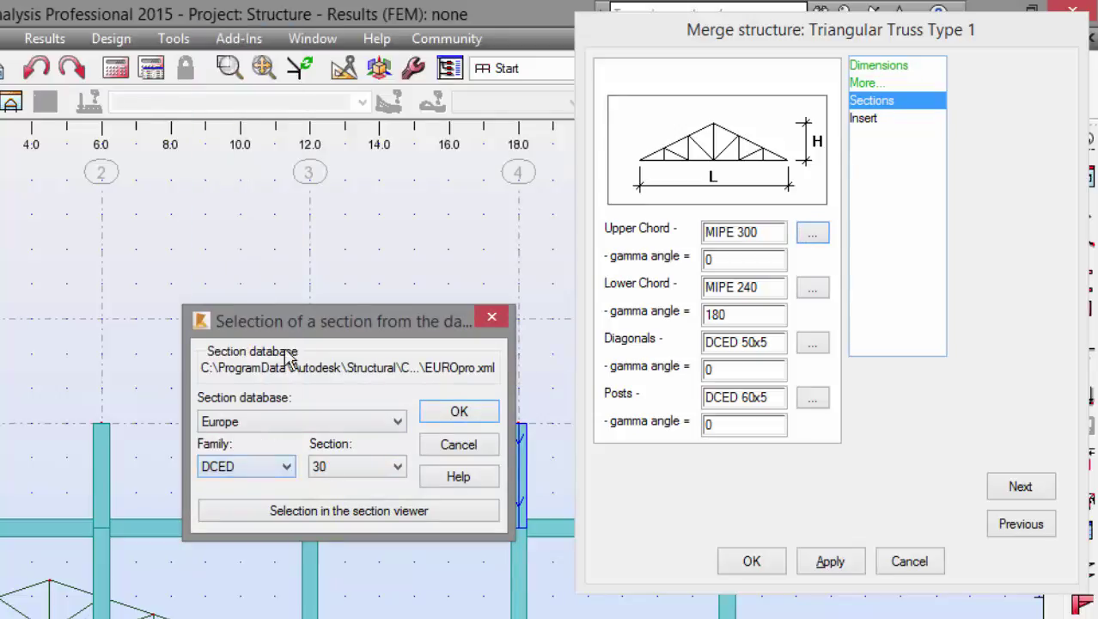
click(318, 468)
scroll(327, 343, down, 1)
scroll(344, 320, down, 3)
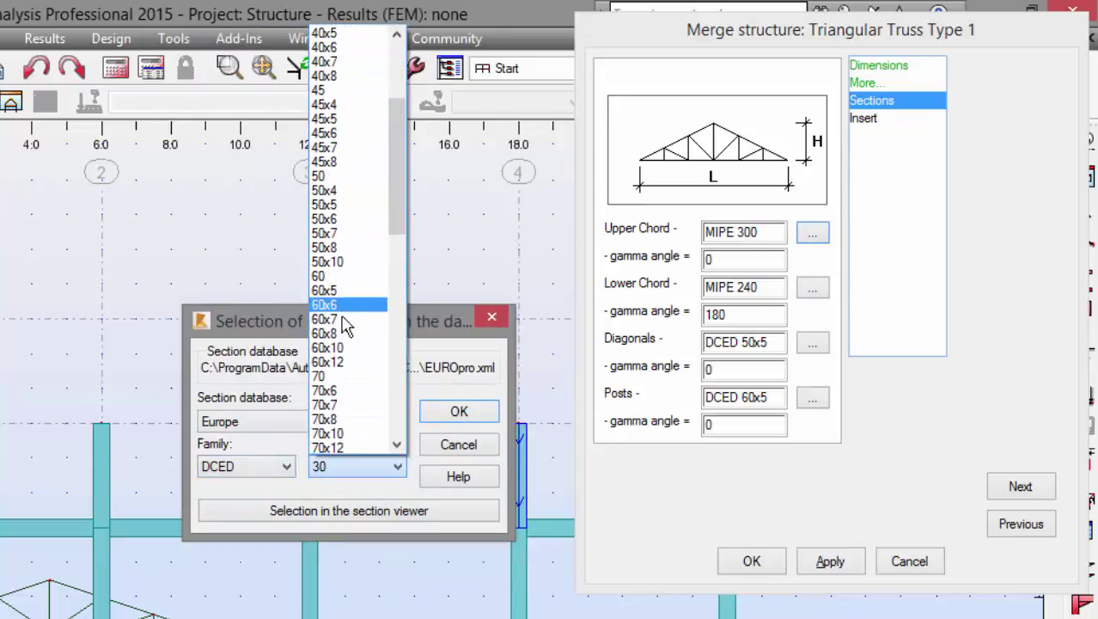
scroll(348, 325, down, 2)
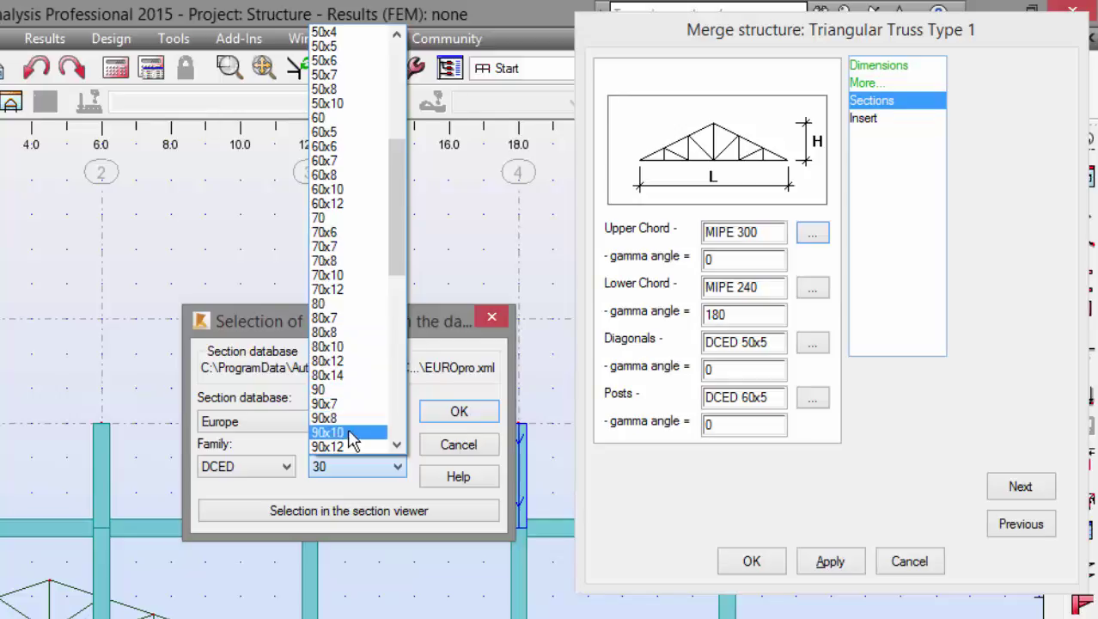
click(357, 432)
click(439, 421)
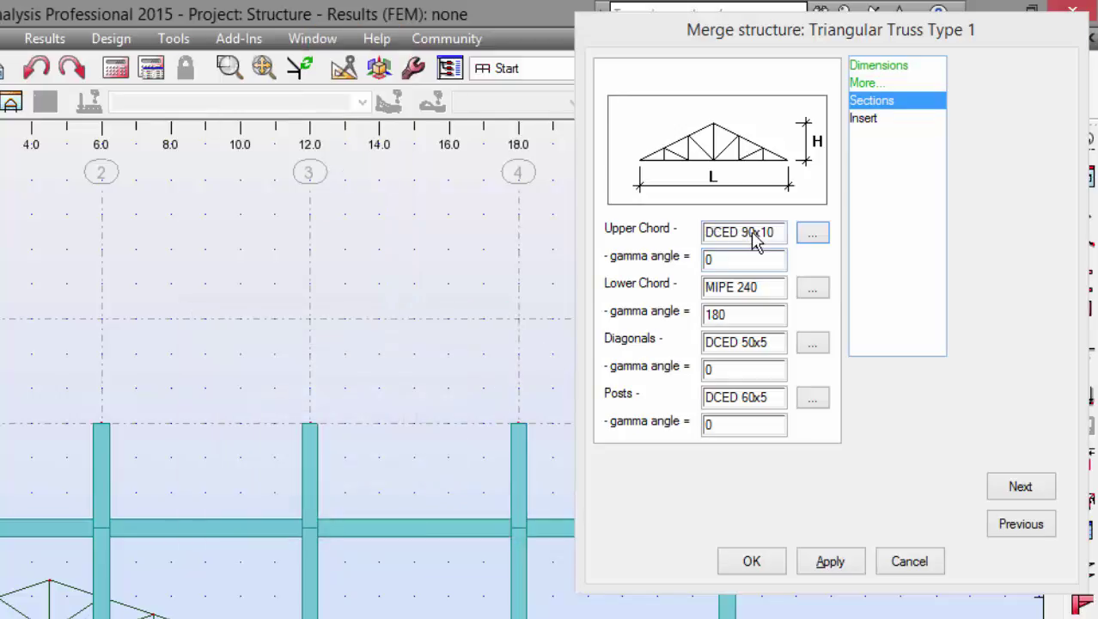
Copy DCED 90x10 into the lower chord section field.
mouse_move(767, 233)
mouse_down()
mouse_move(746, 243)
mouse_move(710, 233)
mouse_up()
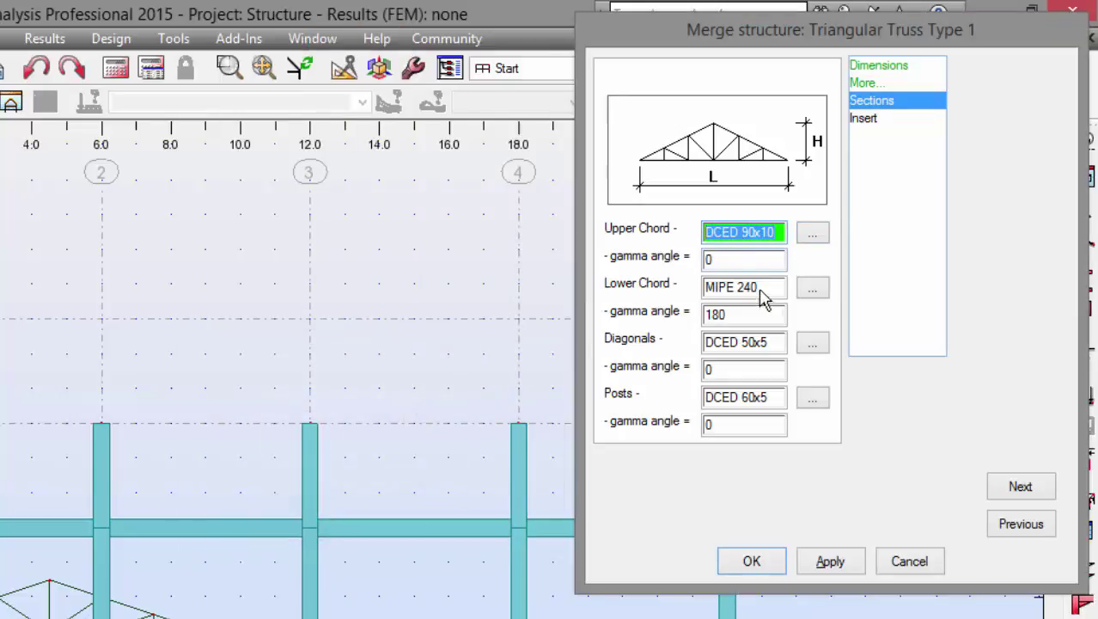
drag(774, 287, 737, 293)
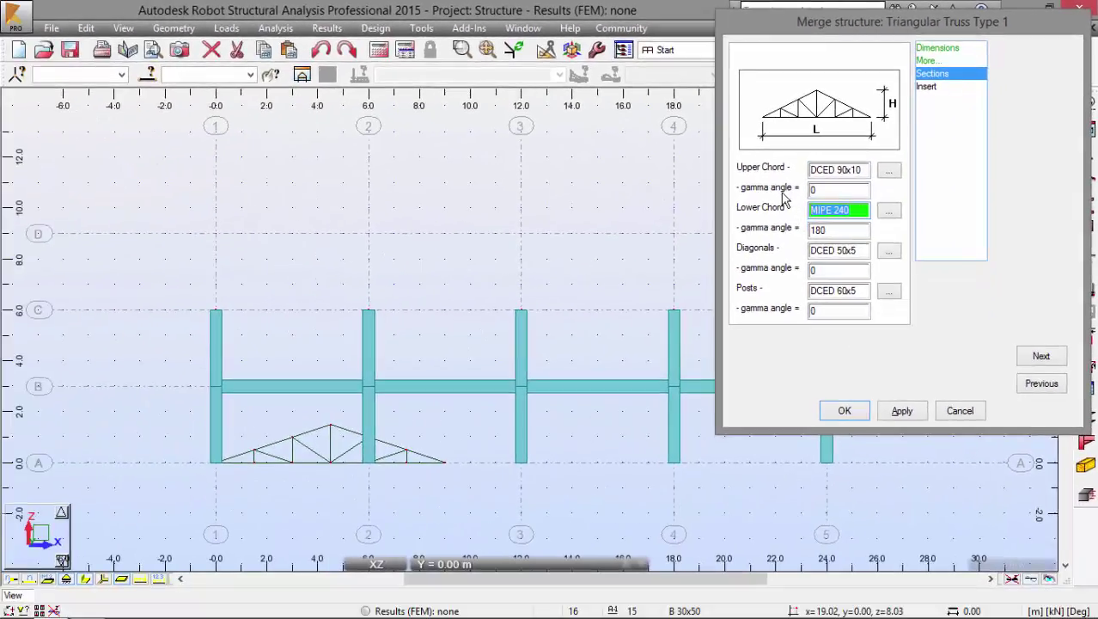
text(DCED 90x10)
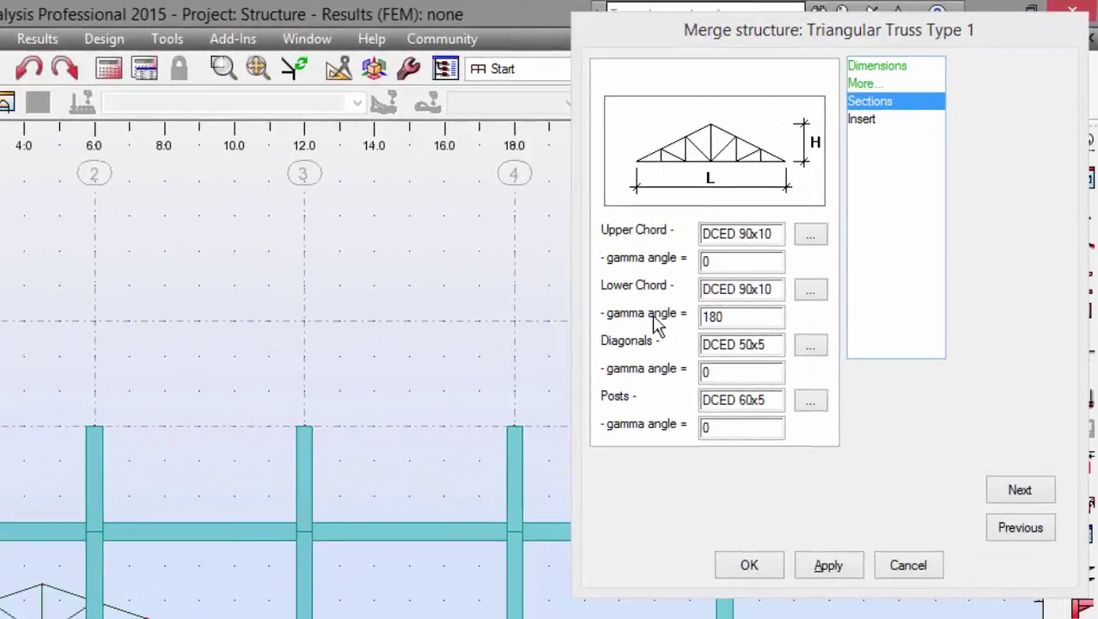
Set the diagonals section to CAE 70x7 from the section database.
click(810, 346)
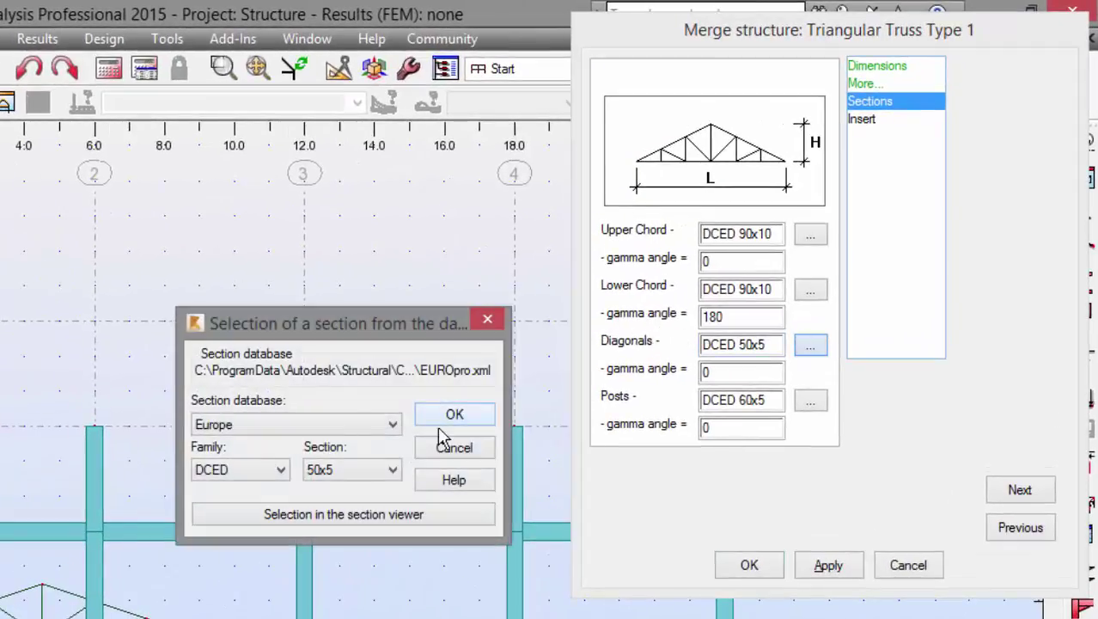
click(239, 470)
scroll(232, 258, up, 2)
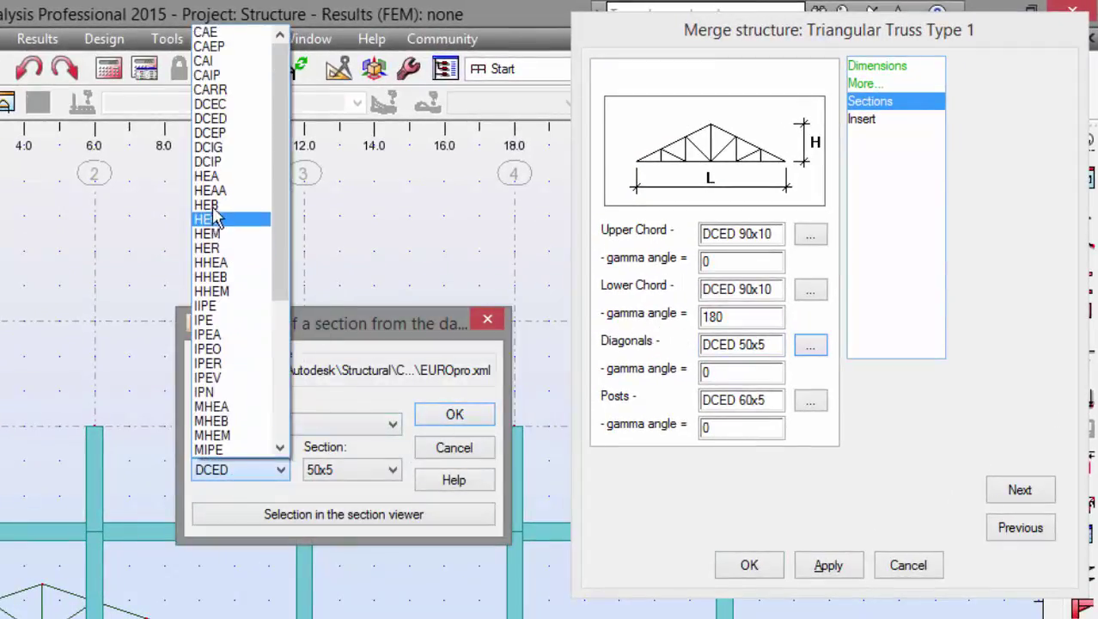
click(211, 32)
click(393, 470)
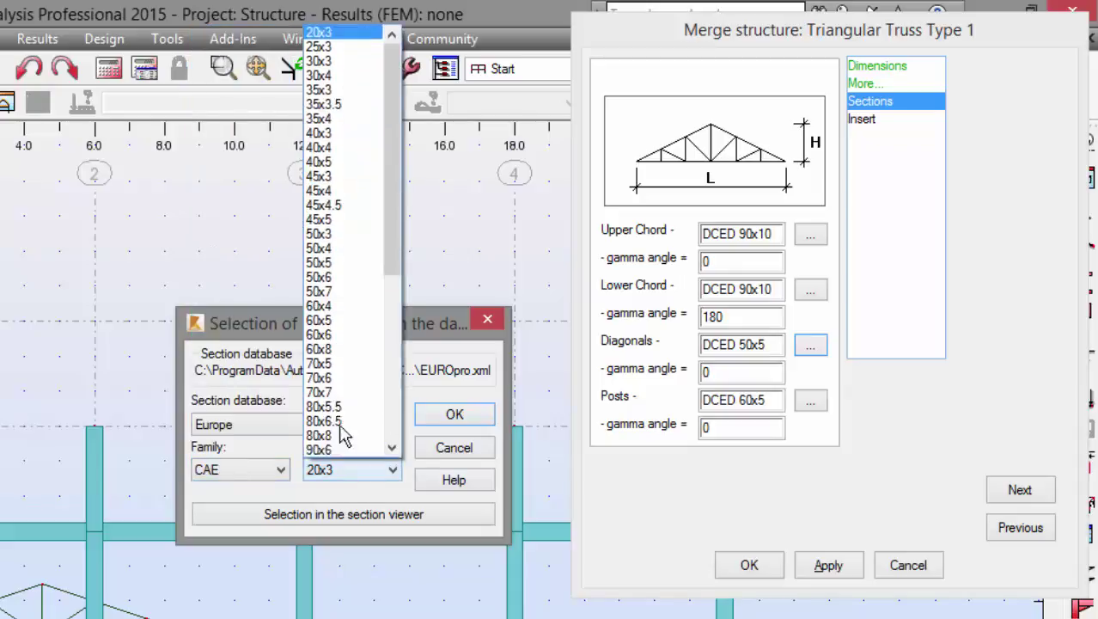
scroll(343, 344, down, 1)
scroll(340, 309, down, 3)
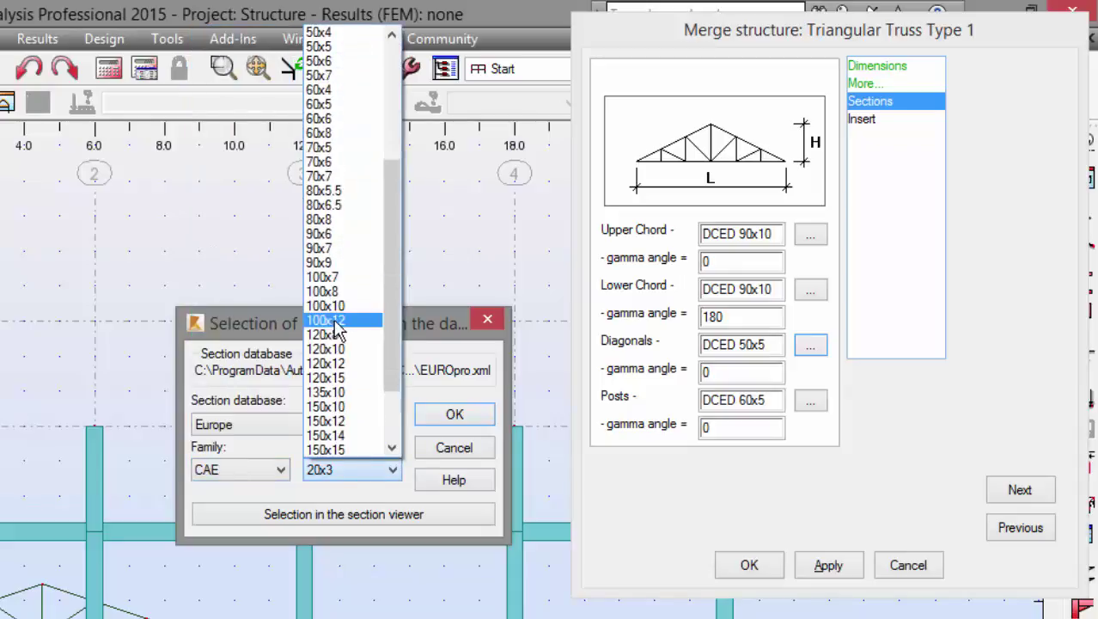
click(331, 176)
click(450, 416)
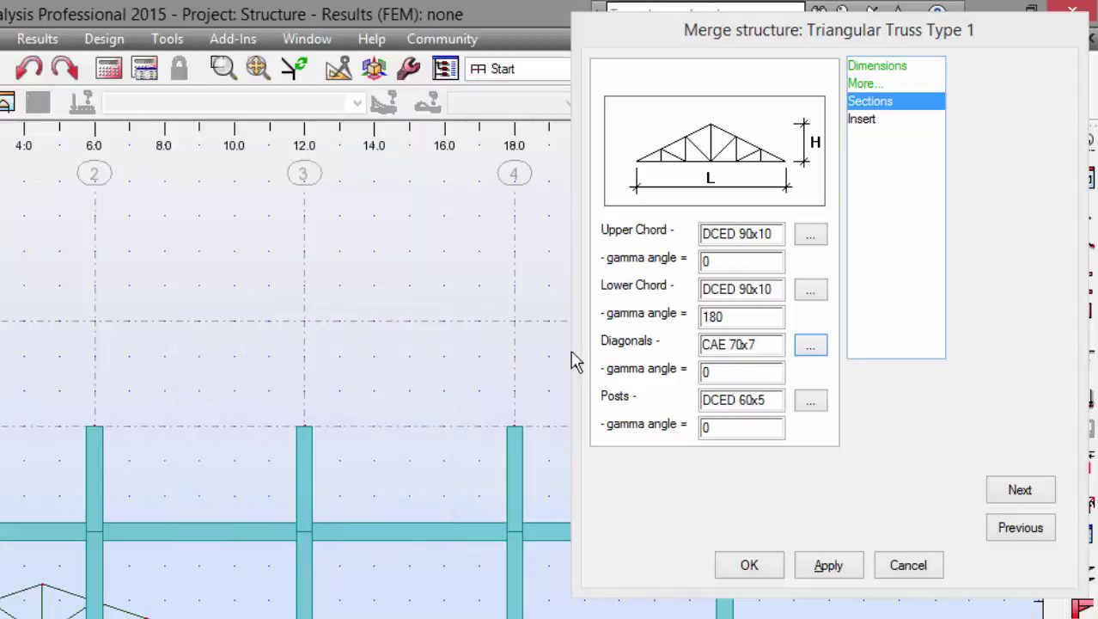
Show the truss Insert parameters, circling and then clearing the merge dialog title.
click(863, 121)
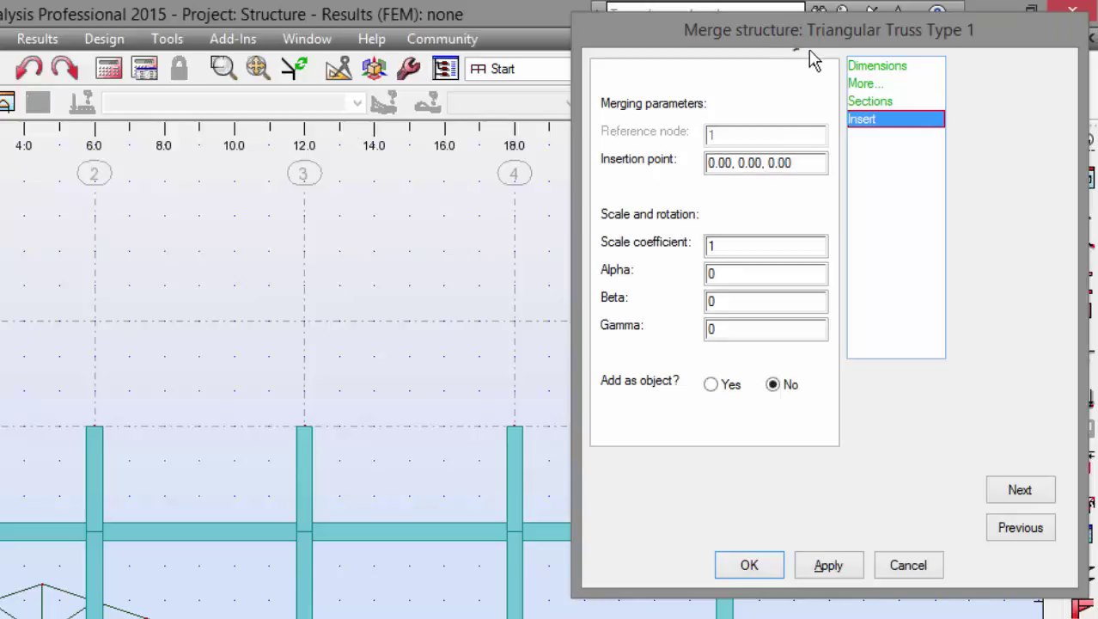
mouse_move(813, 49)
mouse_down()
mouse_move(910, 15)
mouse_move(838, 56)
mouse_up()
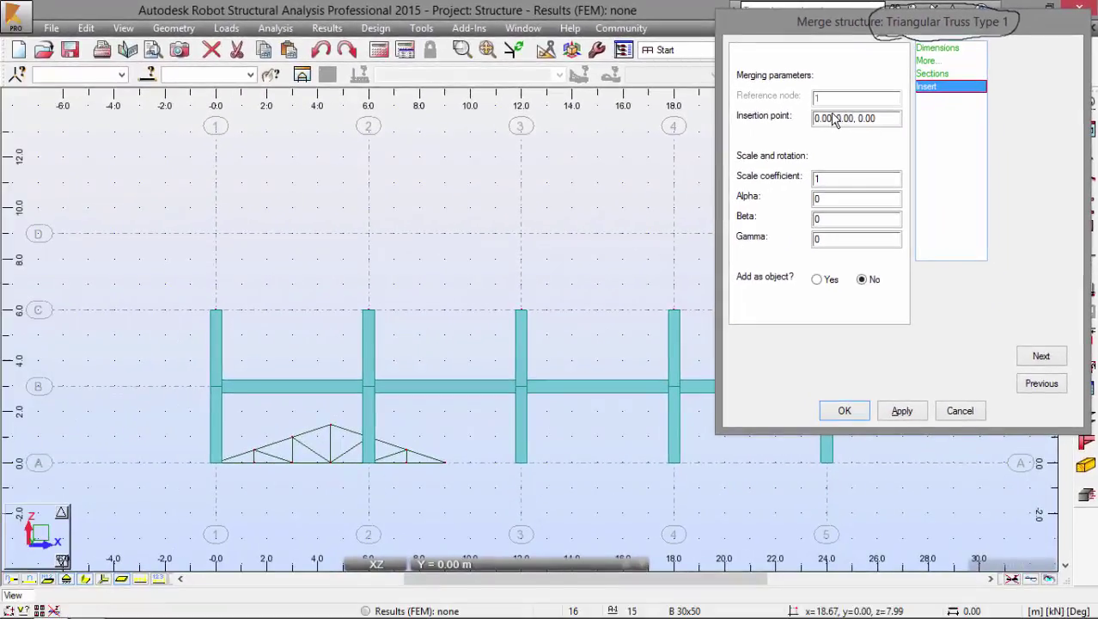
key(Escape)
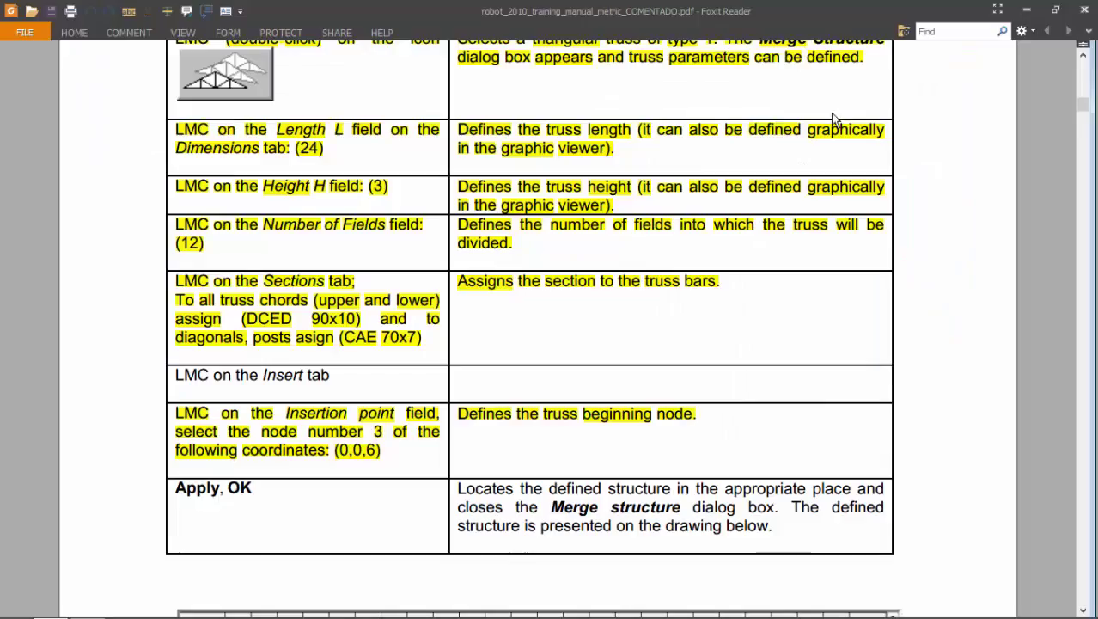
Return to Robot's merge settings, underlining the manual's beginning-node explanation.
scroll(550, 349, down, 2)
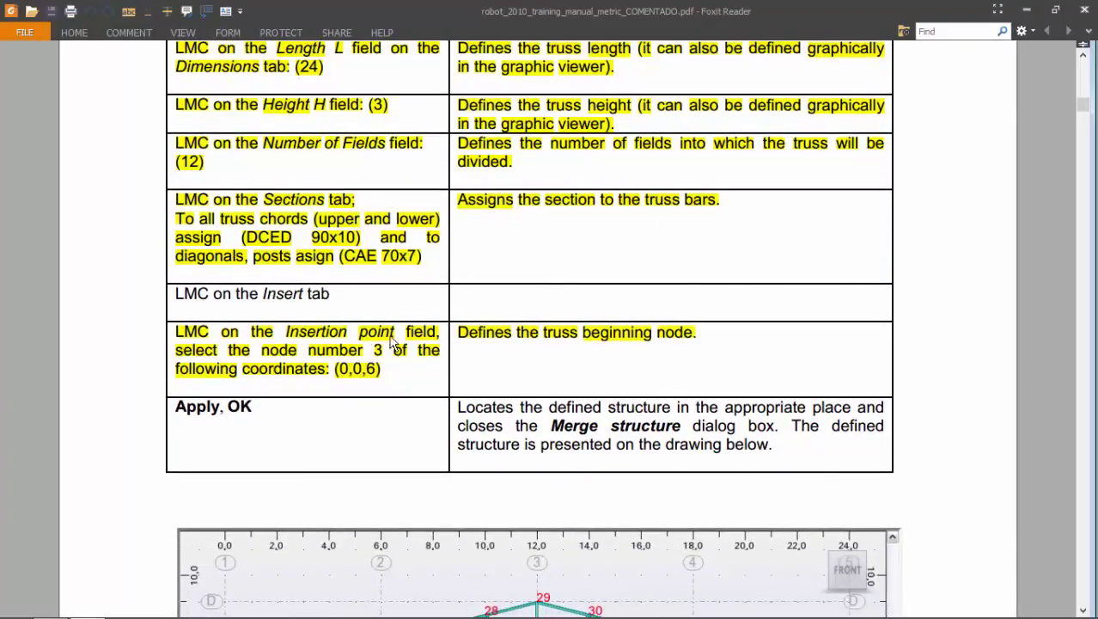
key(alt+Tab)
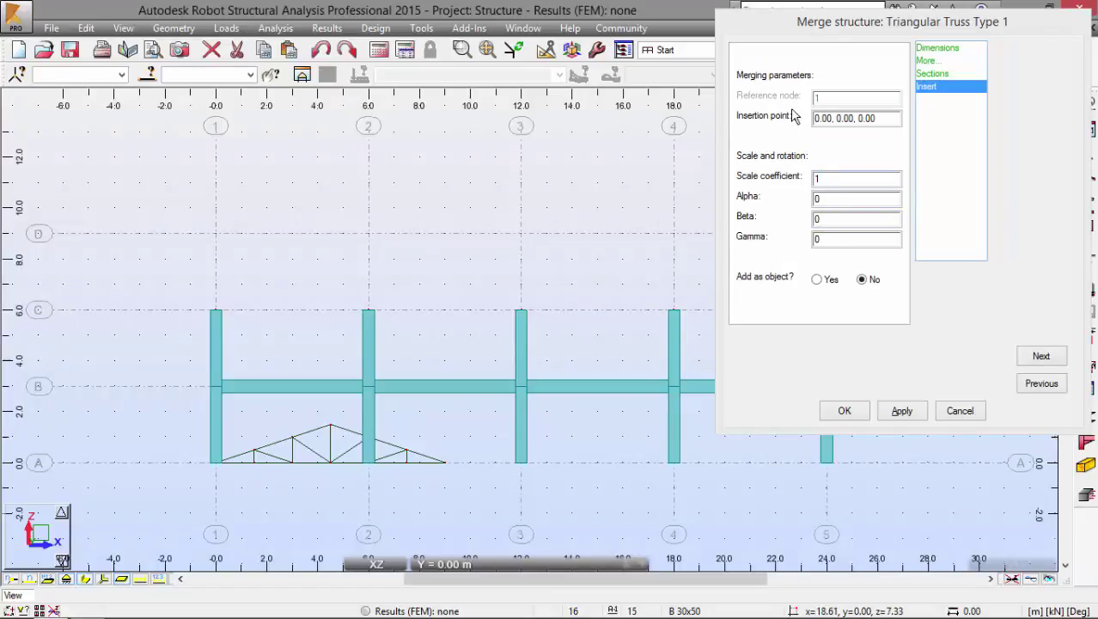
click(825, 101)
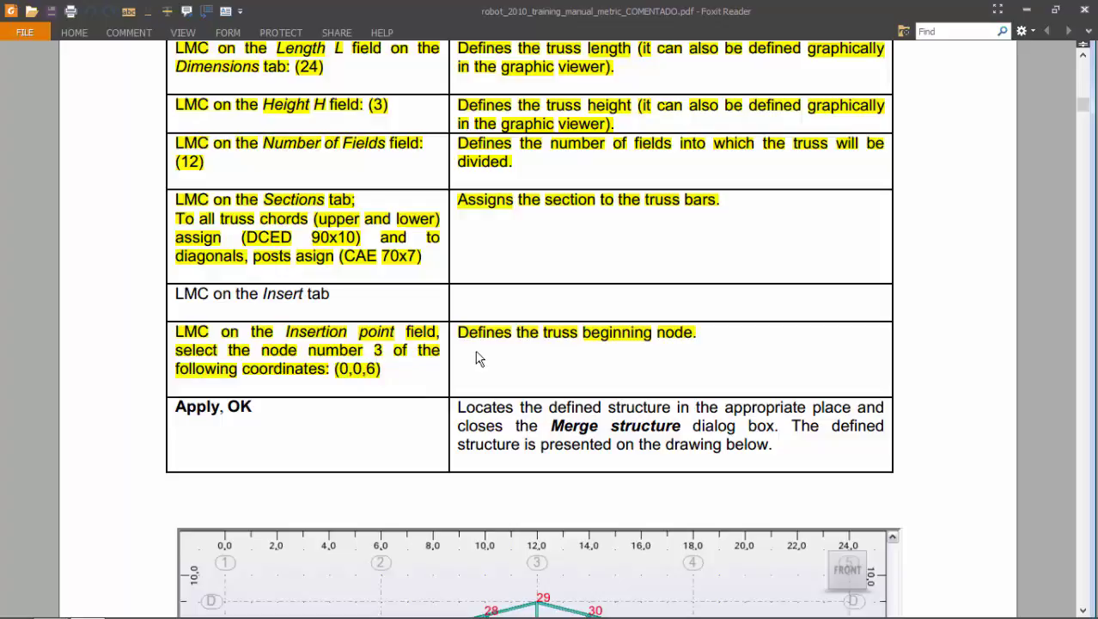
drag(452, 346, 712, 344)
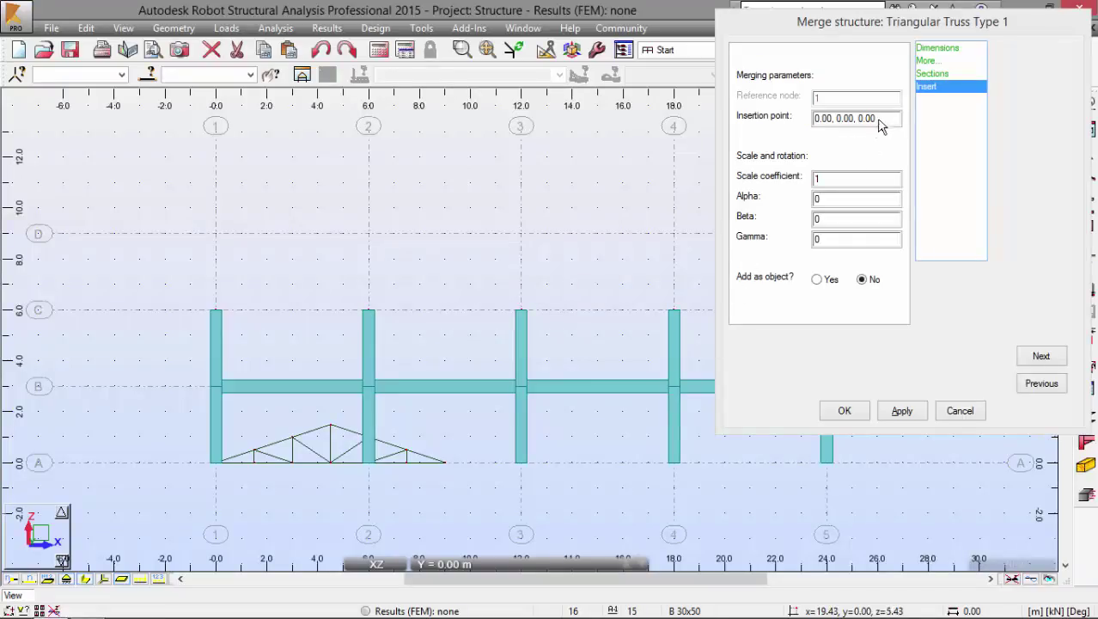
Change the insertion point to 0, 0, 6, apply, and finish the merge.
double_click(880, 120)
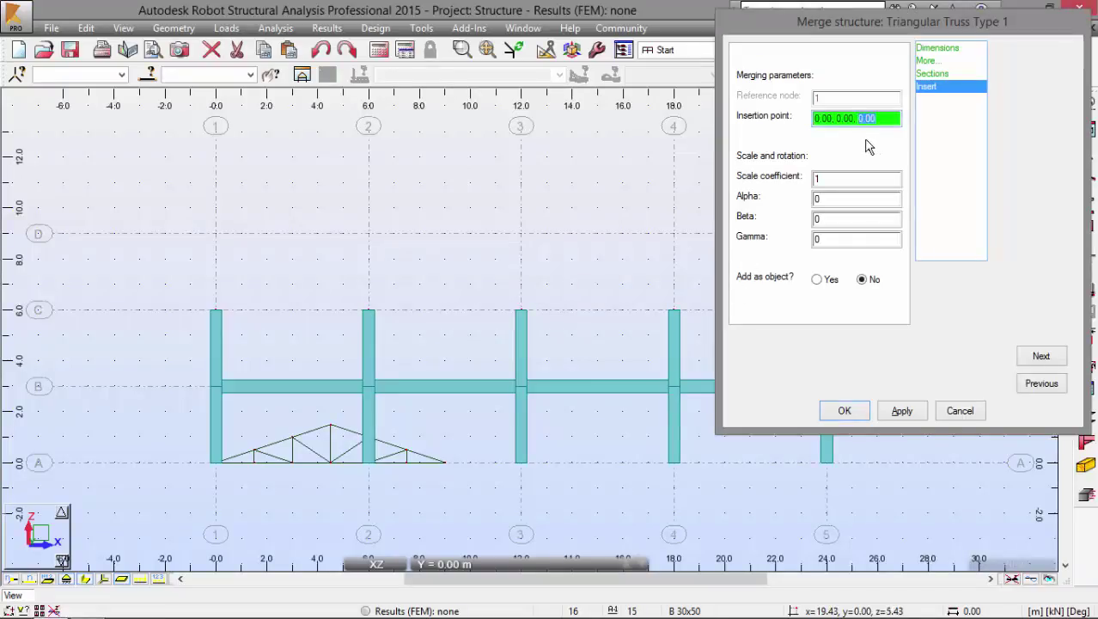
text(6)
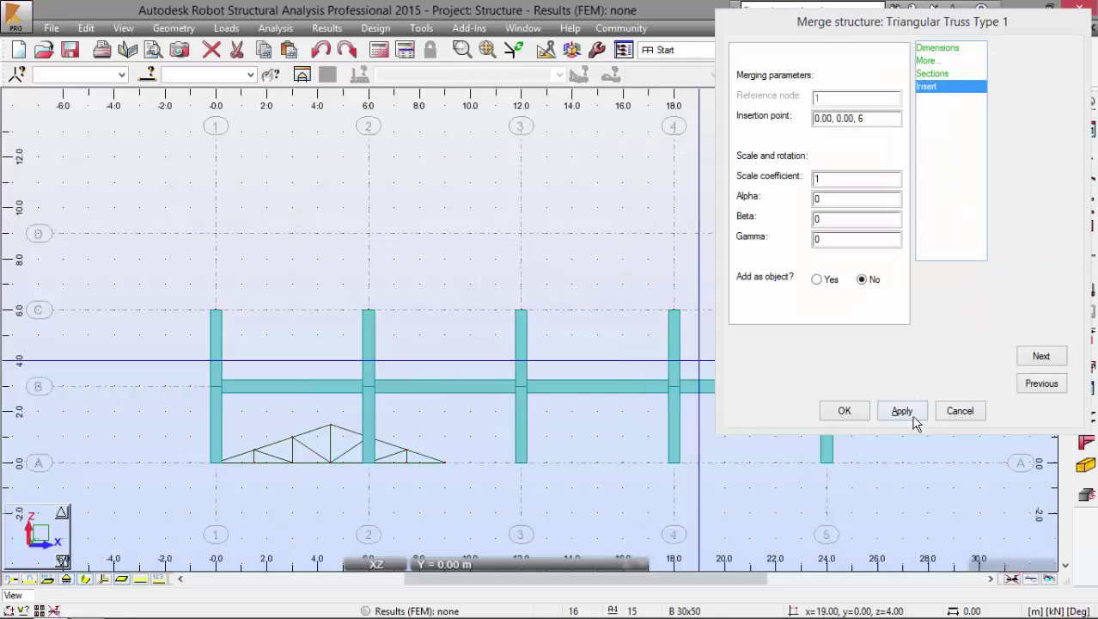
click(903, 411)
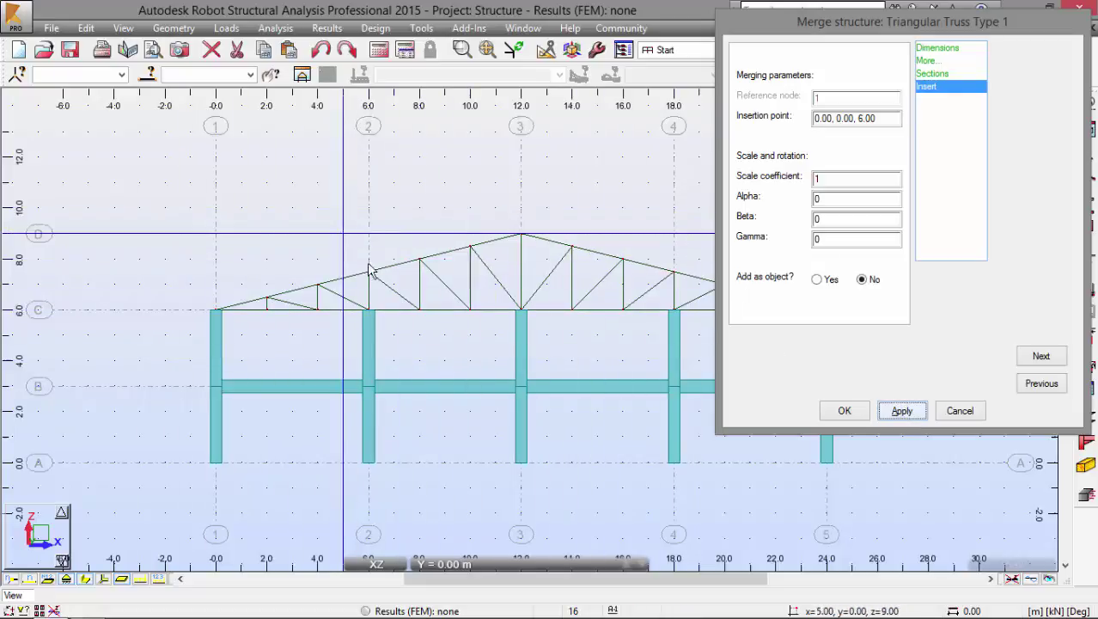
click(846, 411)
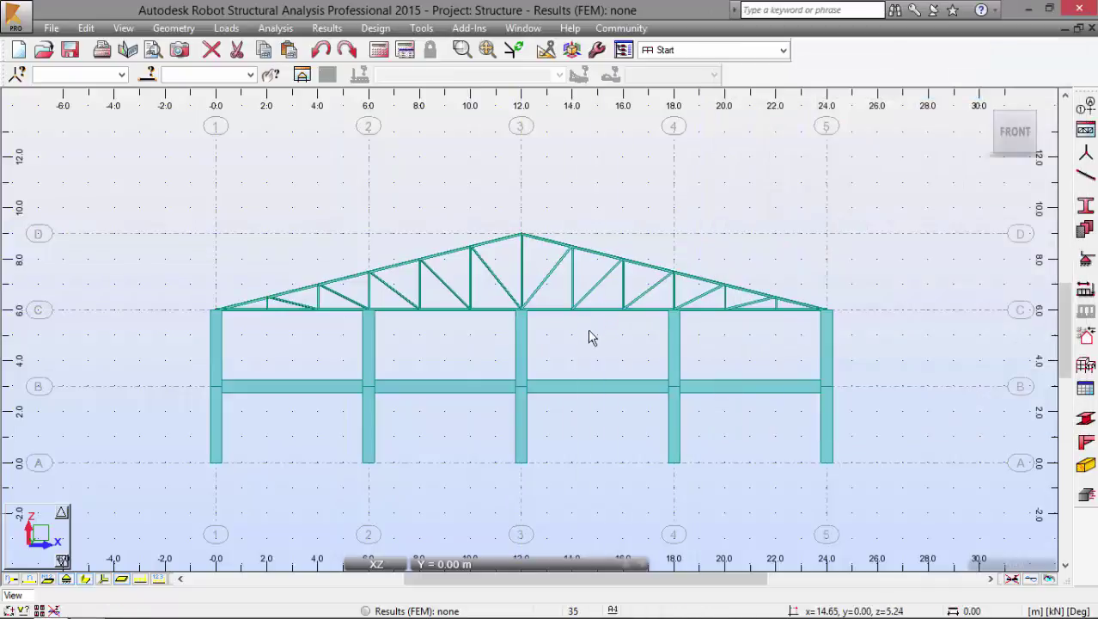
Scroll the manual down to the numbered structure drawing.
key(alt+Tab)
scroll(576, 305, down, 3)
scroll(576, 305, down, 1)
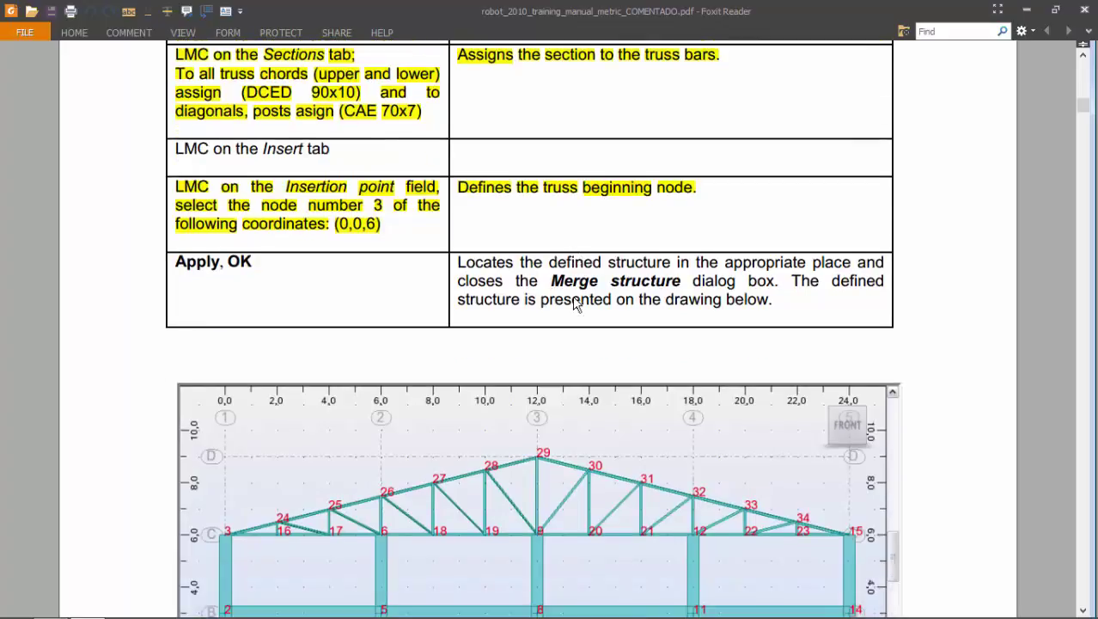
scroll(576, 305, down, 1)
scroll(575, 305, down, 2)
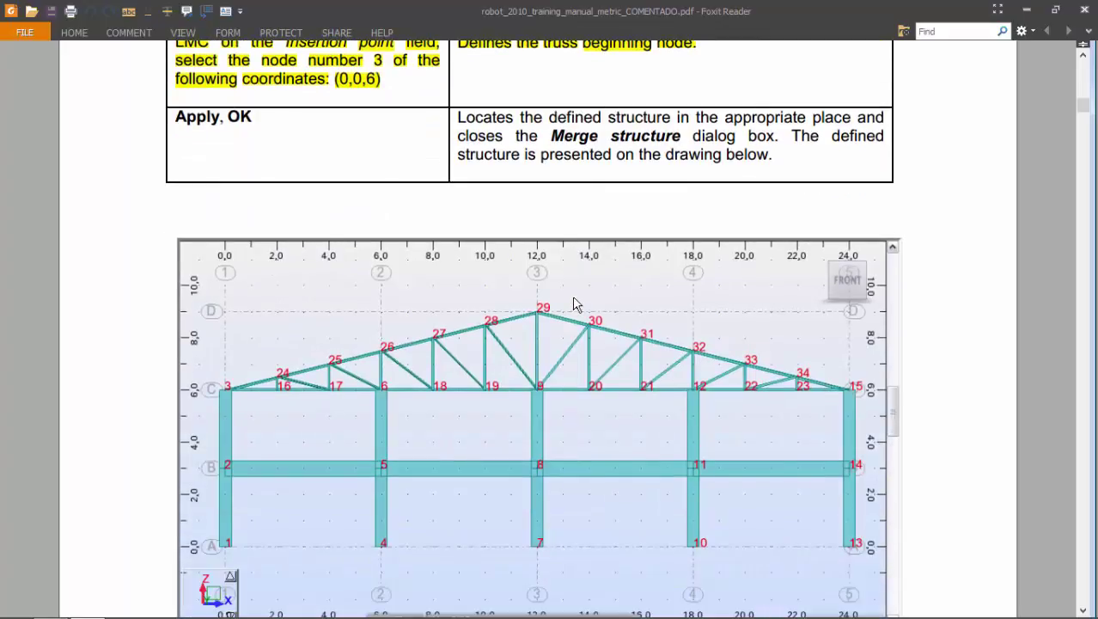
scroll(576, 305, down, 1)
scroll(576, 306, down, 1)
Turn on node numbers in Robot and compare them against the manual's drawing.
key(alt+Tab)
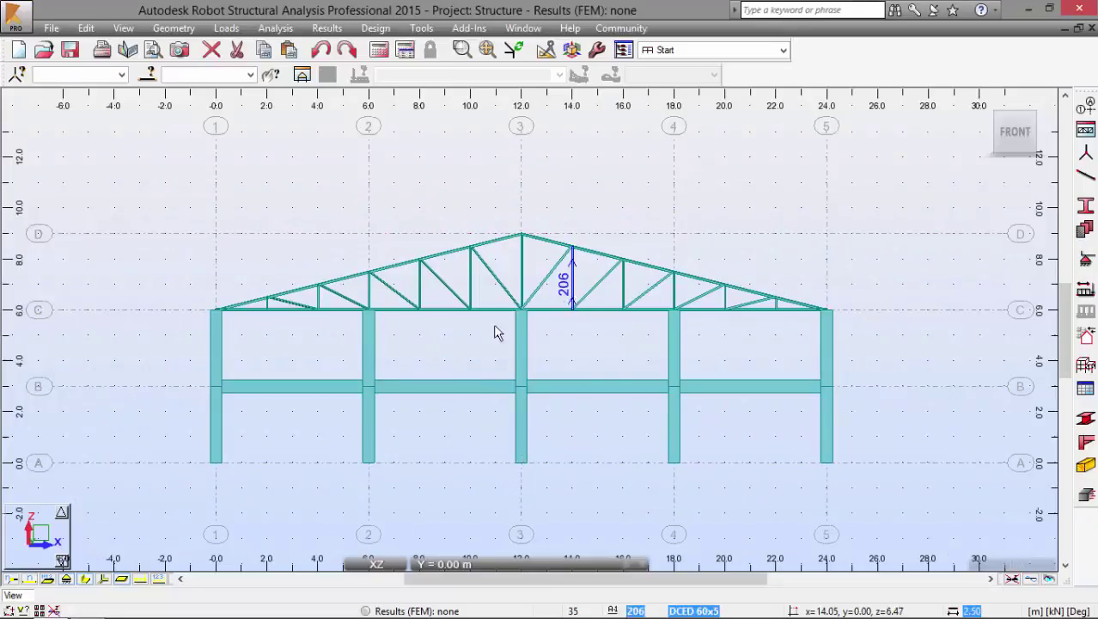
click(11, 578)
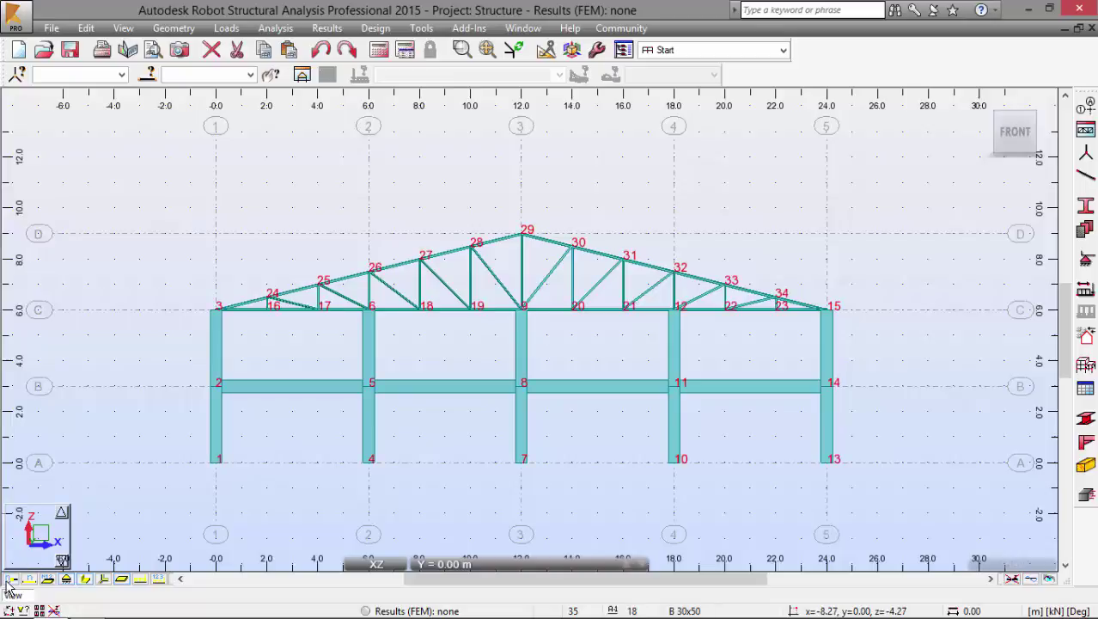
key(alt+Tab)
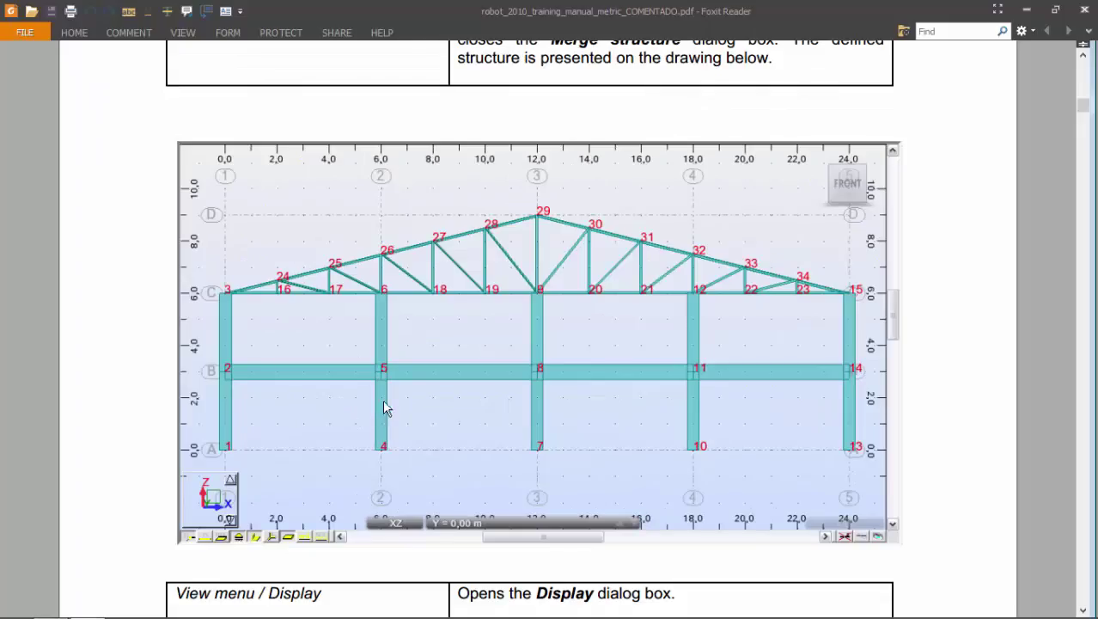
key(alt+Tab)
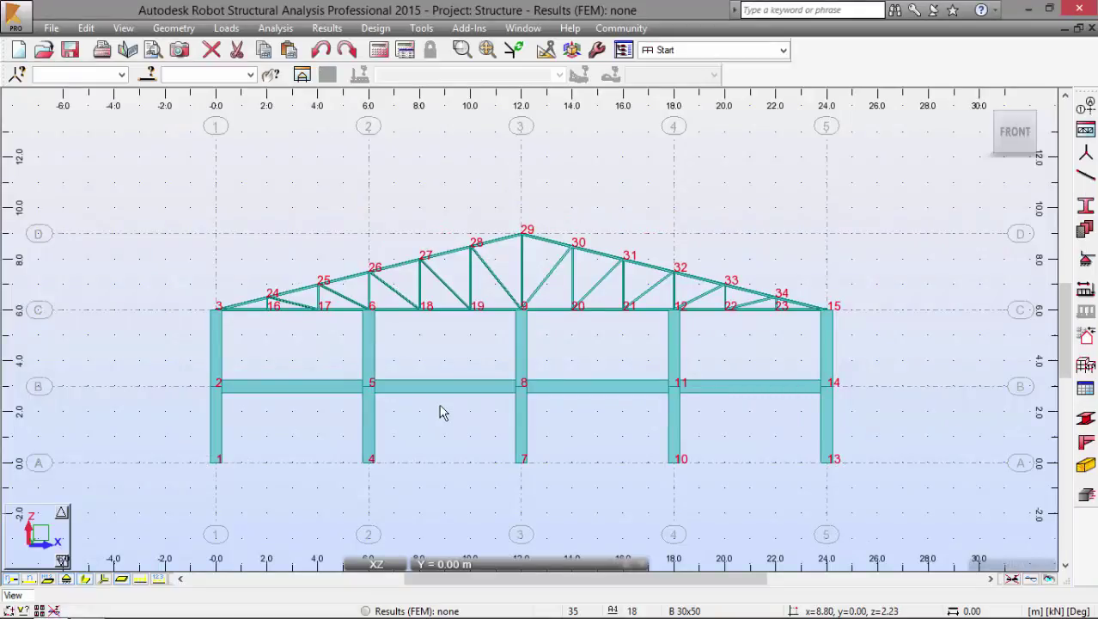
key(alt+Tab)
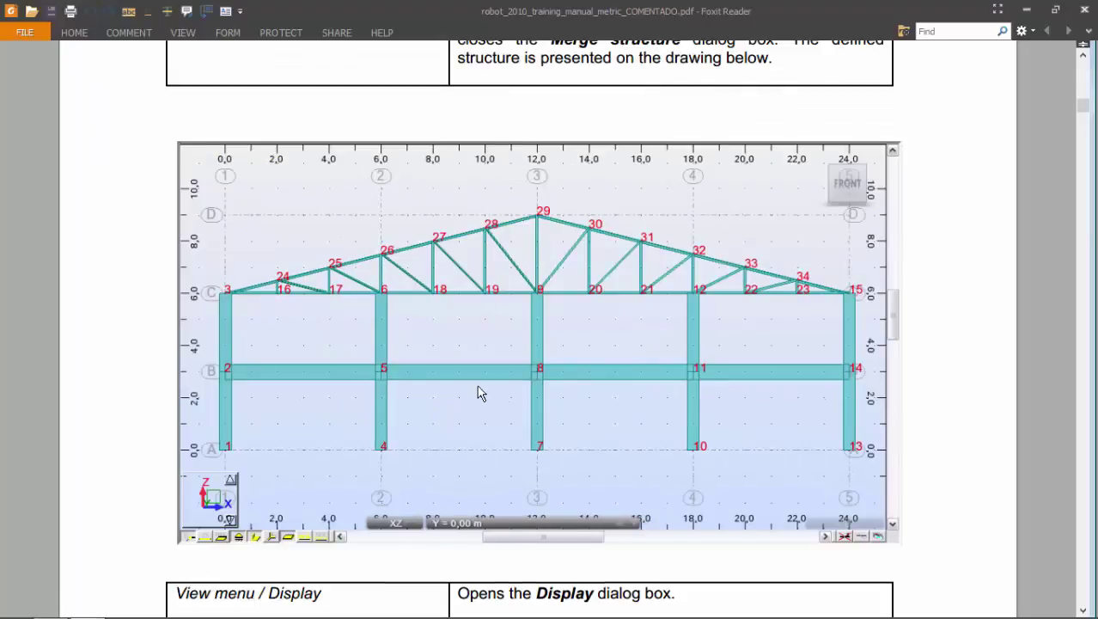
Scroll the manual to page 14's Releases instructions for the truss's highest post.
scroll(480, 395, down, 2)
scroll(479, 395, down, 1)
scroll(479, 393, down, 2)
scroll(480, 394, down, 5)
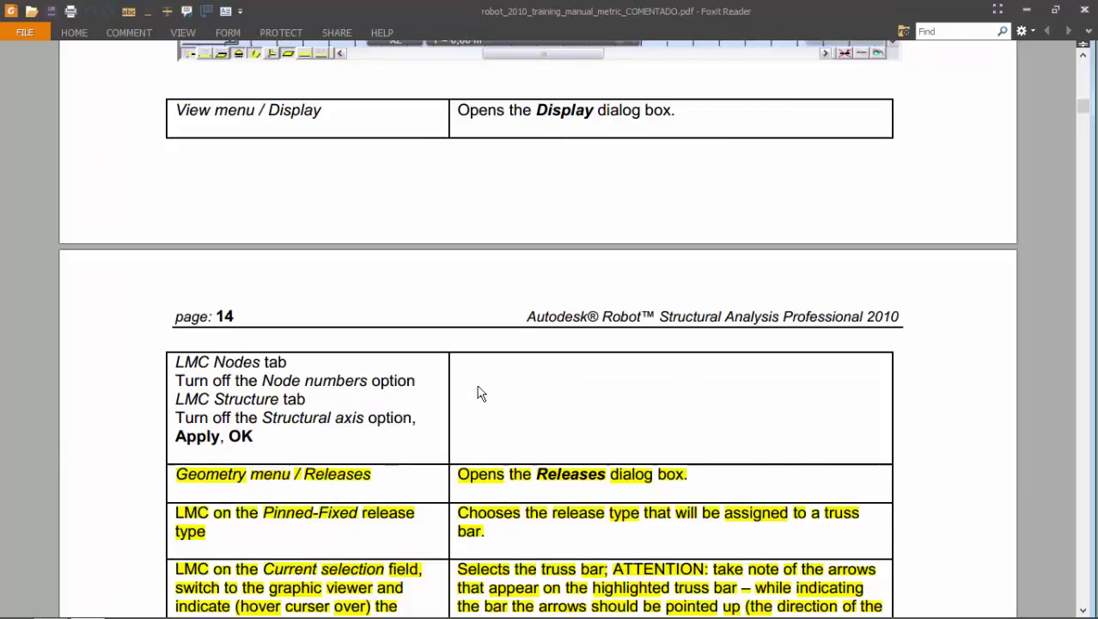
scroll(480, 394, down, 3)
scroll(446, 385, up, 1)
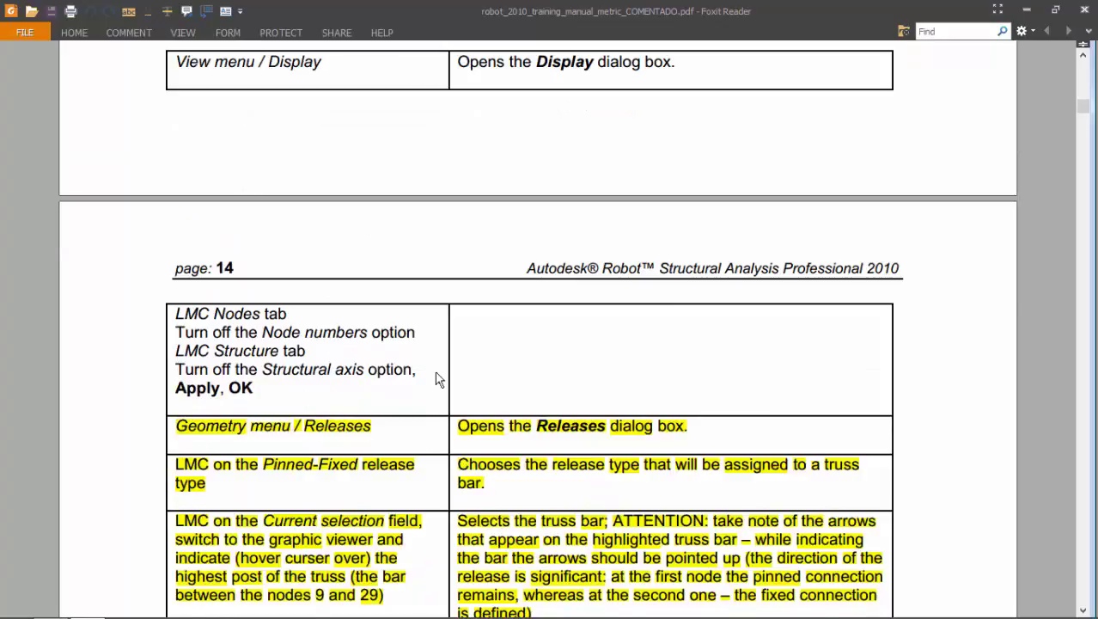
scroll(437, 379, up, 3)
scroll(437, 380, up, 2)
scroll(436, 379, up, 6)
scroll(437, 379, down, 5)
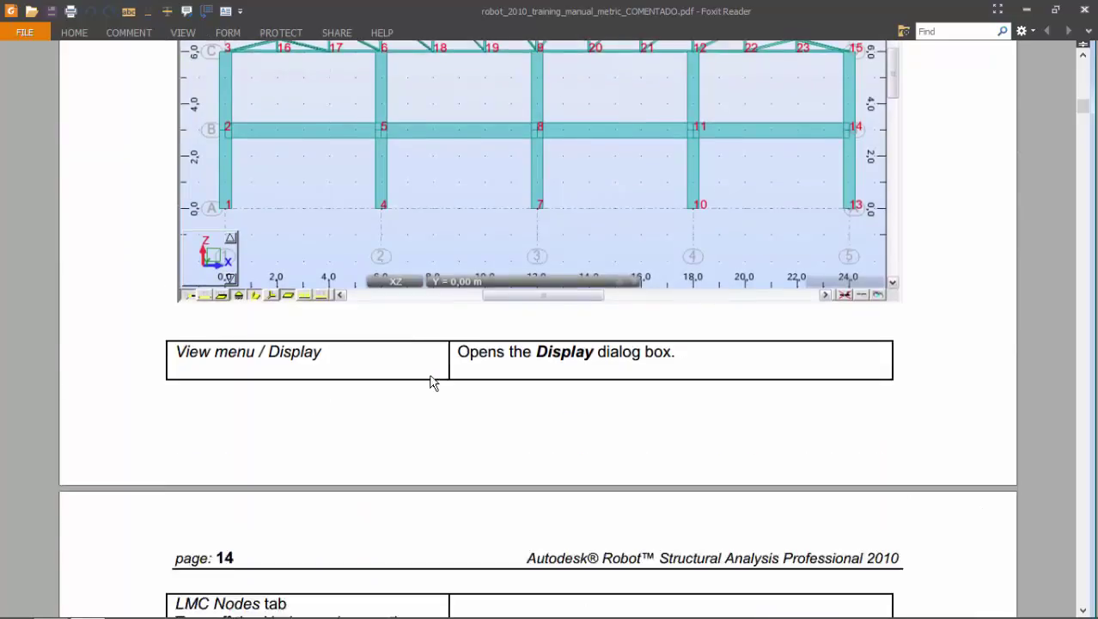
scroll(435, 380, down, 6)
scroll(434, 381, down, 3)
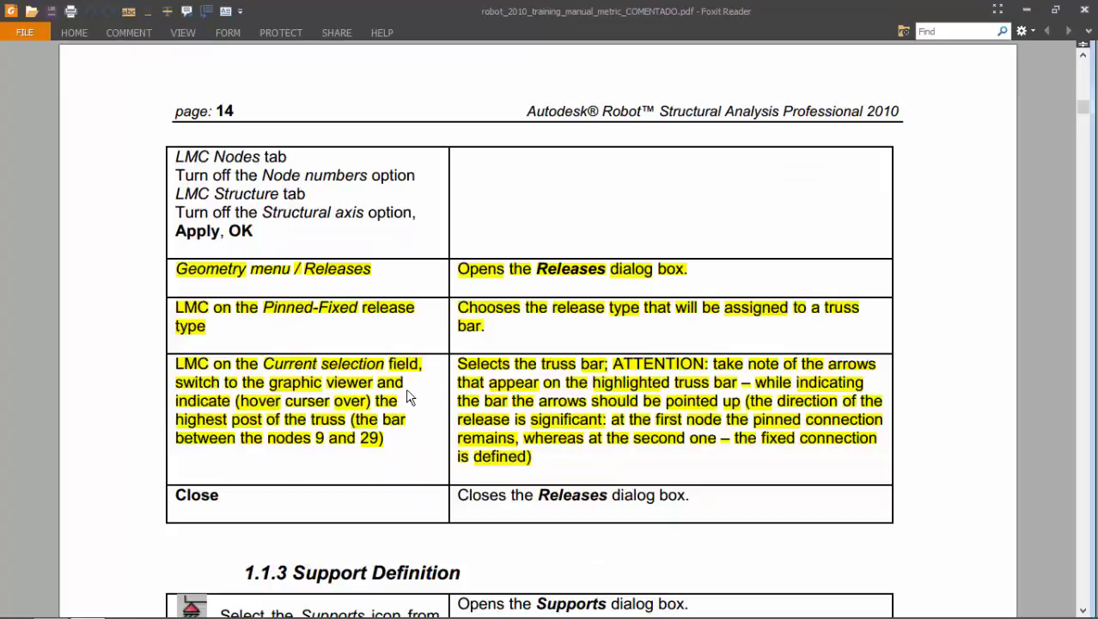
ctrl+scroll(408, 397, up, 2)
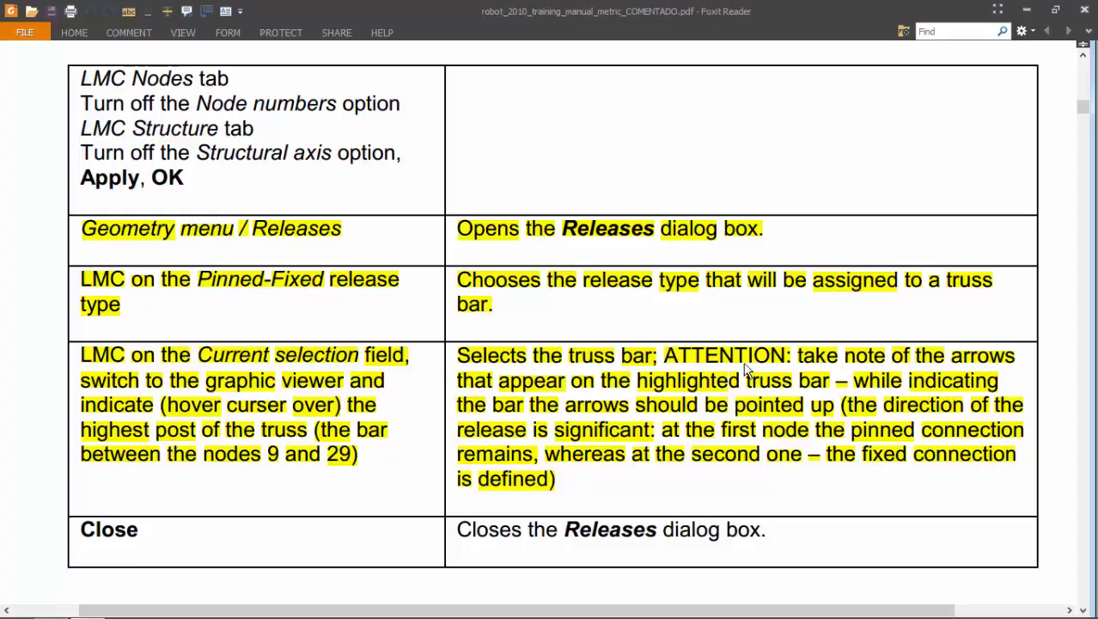
Underline the ATTENTION note about upward release arrows, then erase the marks and return to Robot.
drag(800, 367, 1013, 366)
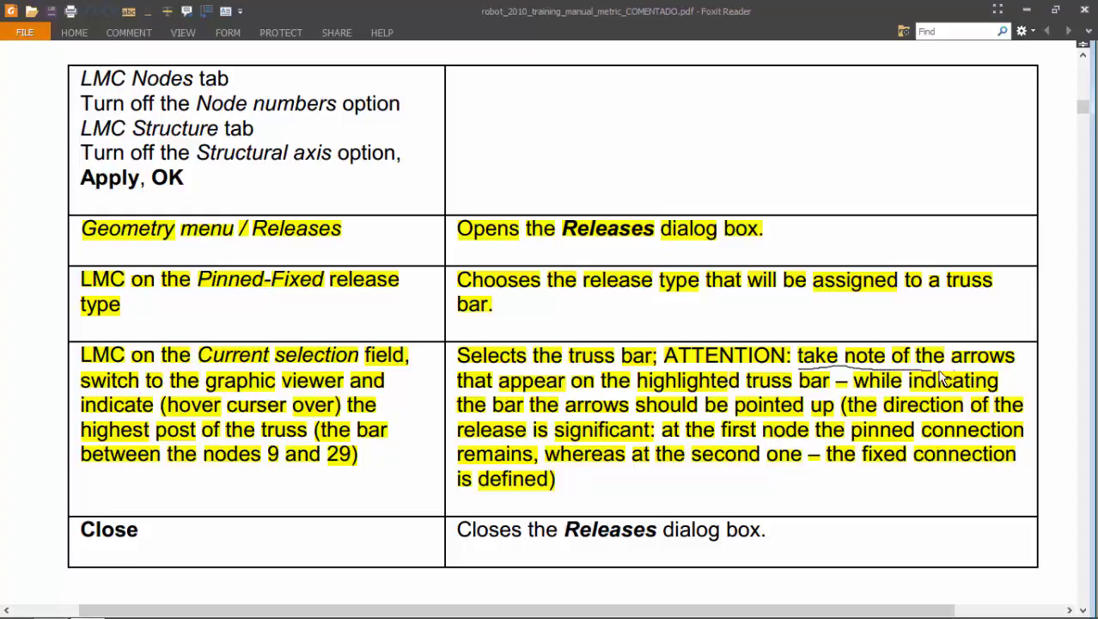
drag(458, 392, 995, 392)
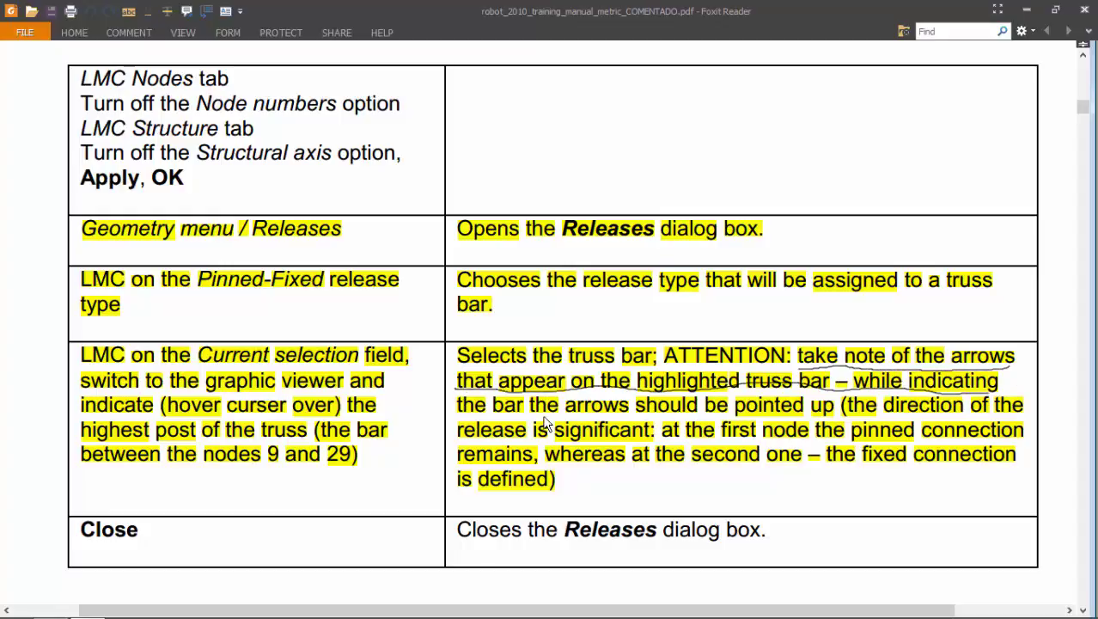
drag(463, 419, 997, 421)
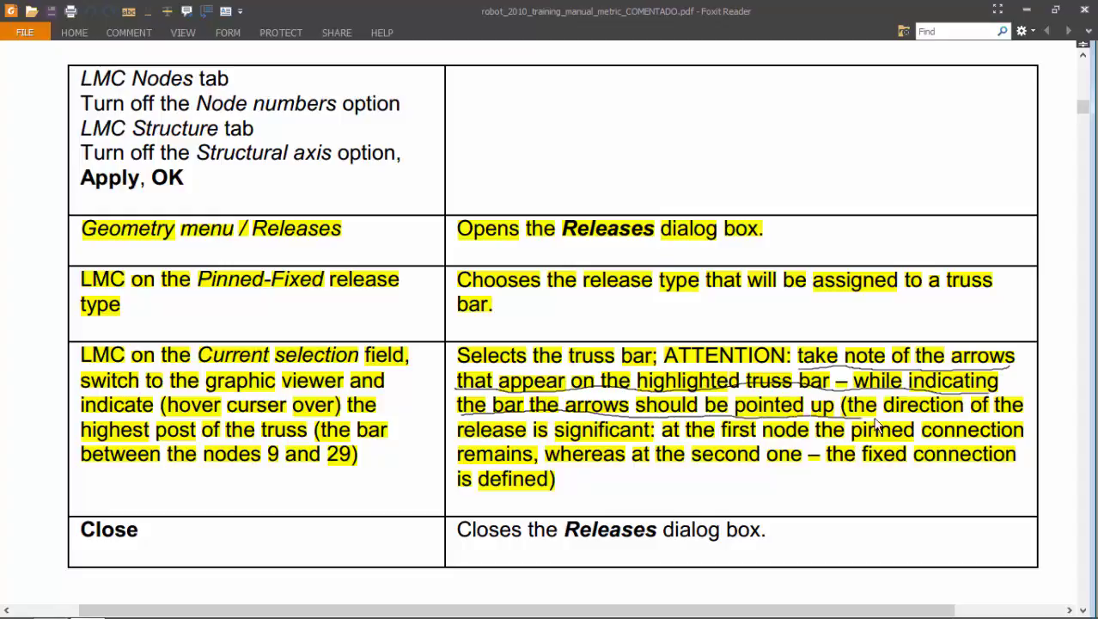
drag(456, 442, 997, 442)
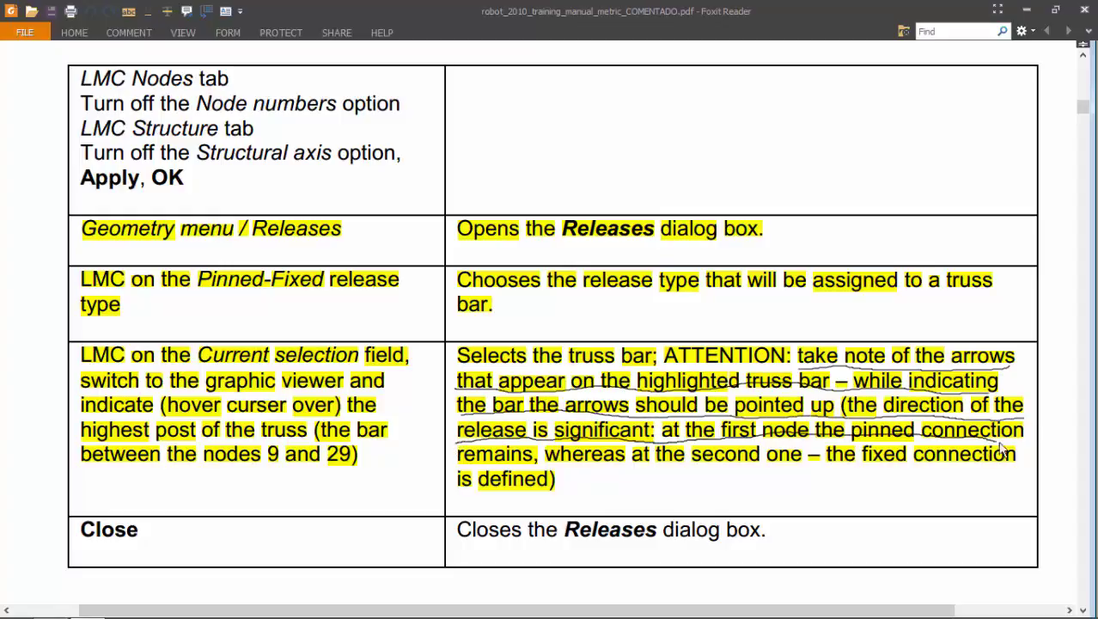
drag(458, 464, 989, 476)
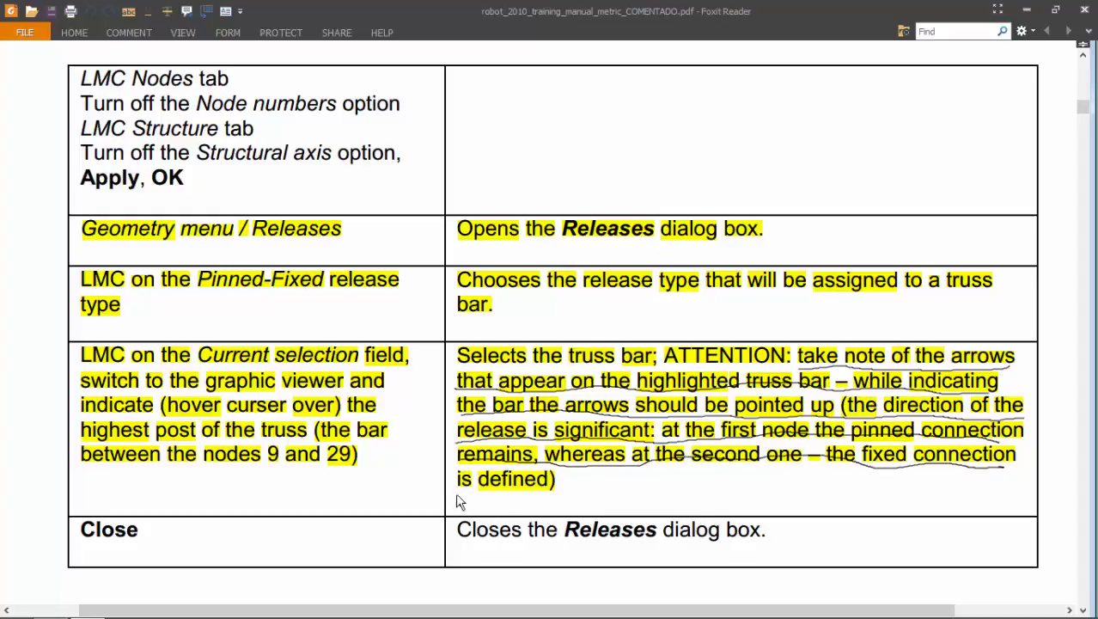
drag(457, 496, 546, 496)
key(Escape)
key(alt+Tab)
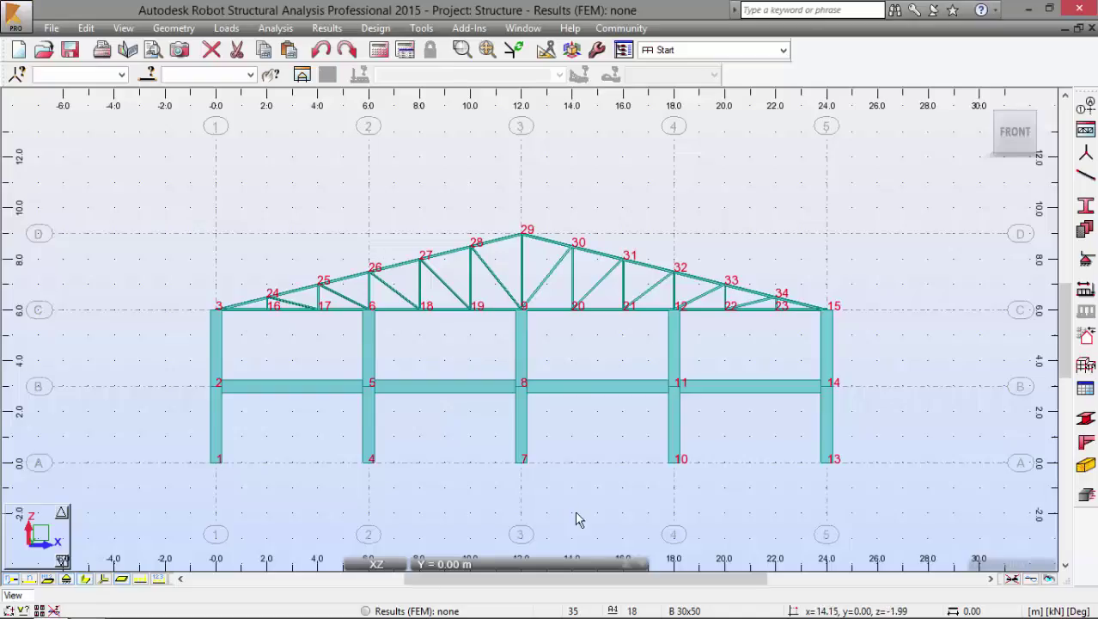
Zoom to the truss apex and display bars as thin lines without section shapes.
scroll(495, 250, up, 3)
scroll(497, 249, up, 1)
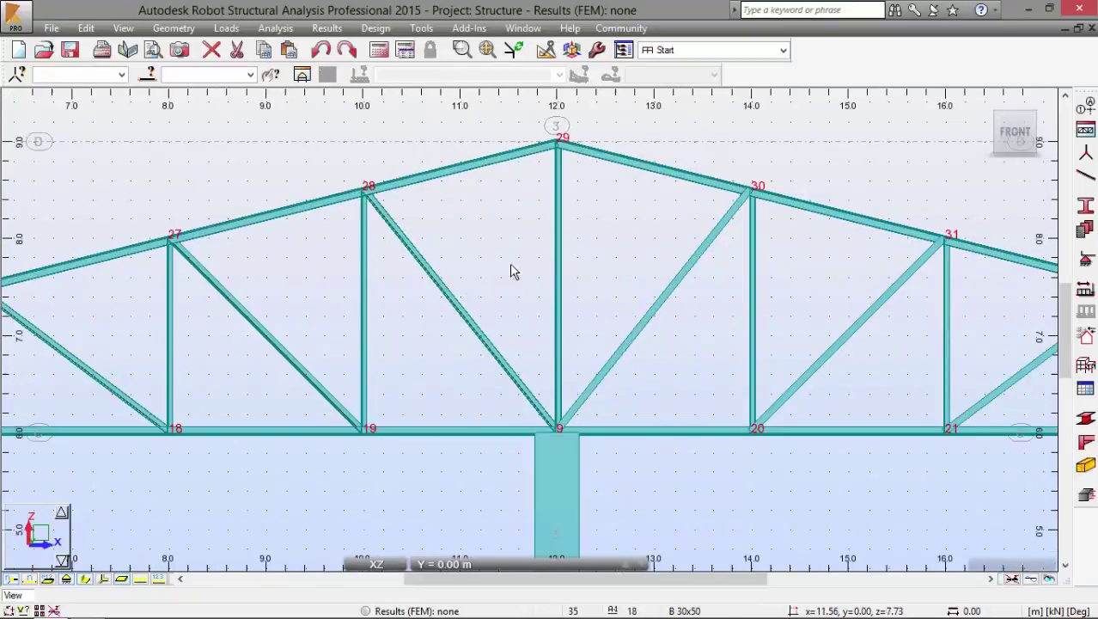
middle_drag(512, 270, 451, 262)
click(447, 365)
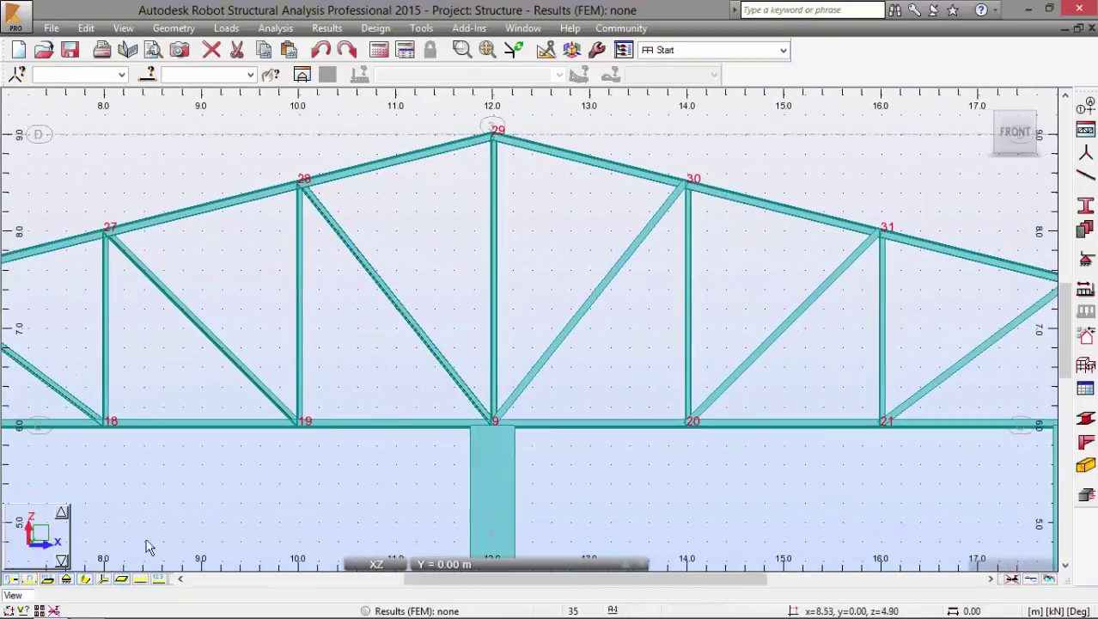
click(86, 579)
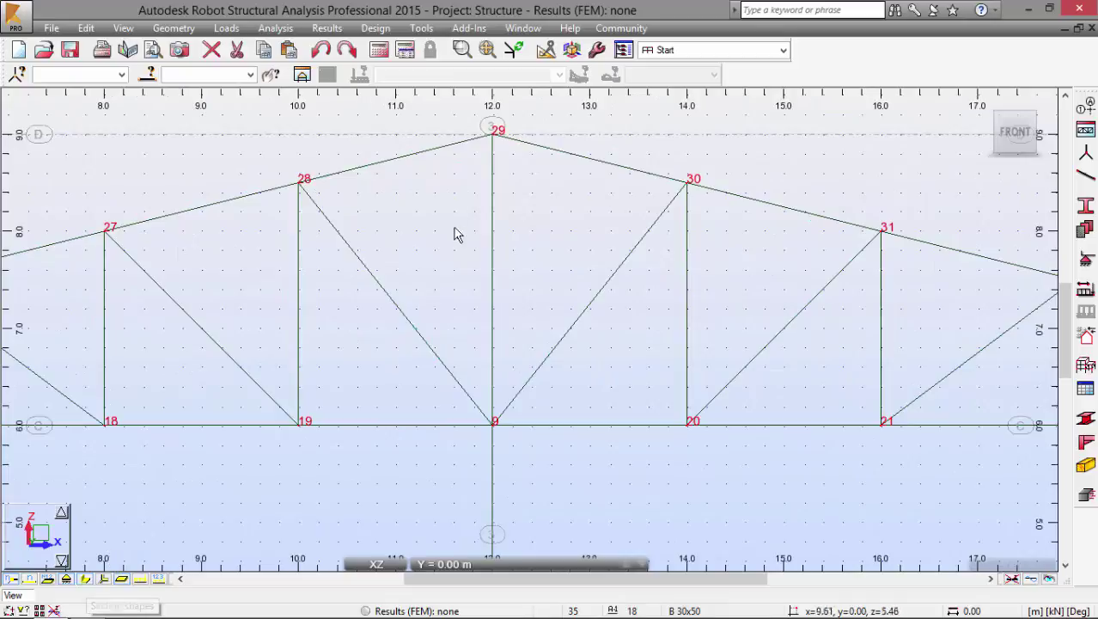
Open Geometry > Releases and choose the Pinned-Fixed release type.
click(176, 28)
click(176, 285)
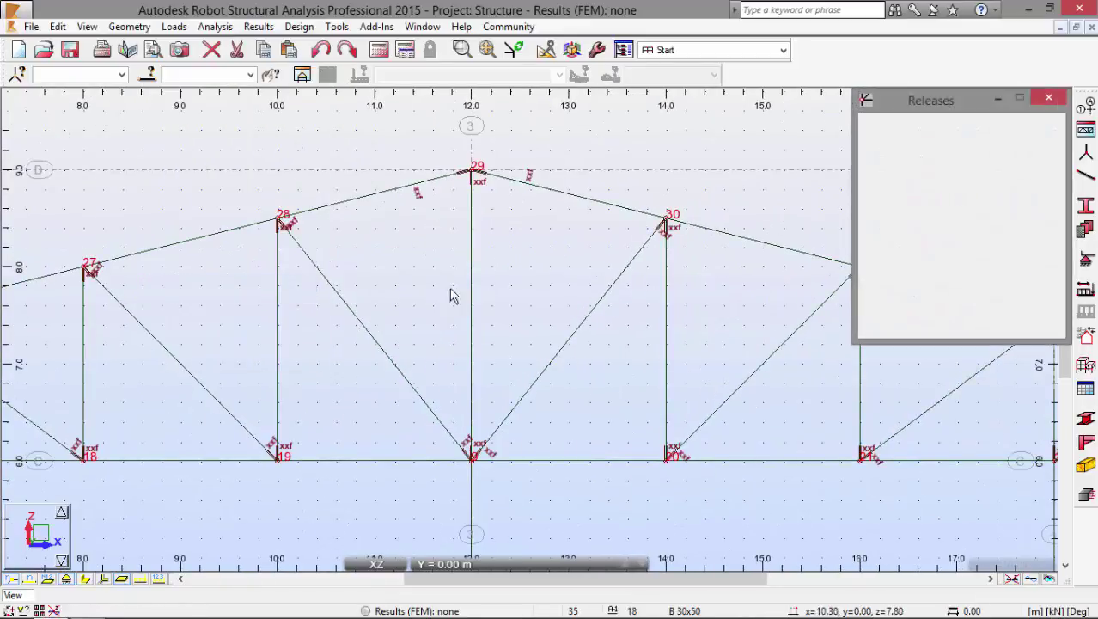
click(909, 208)
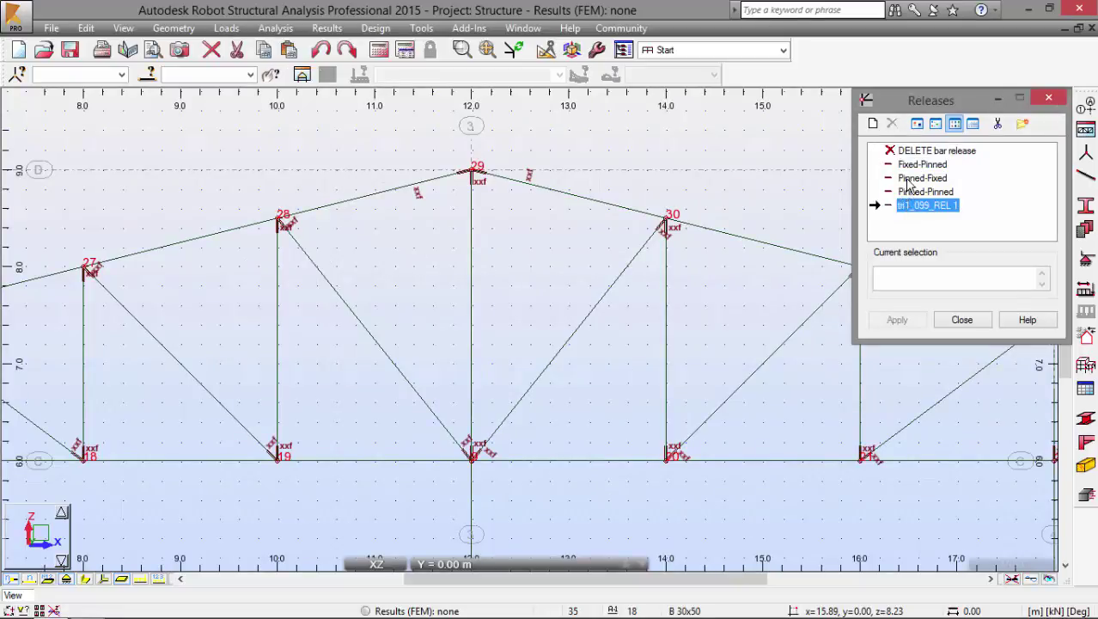
key(alt+Tab)
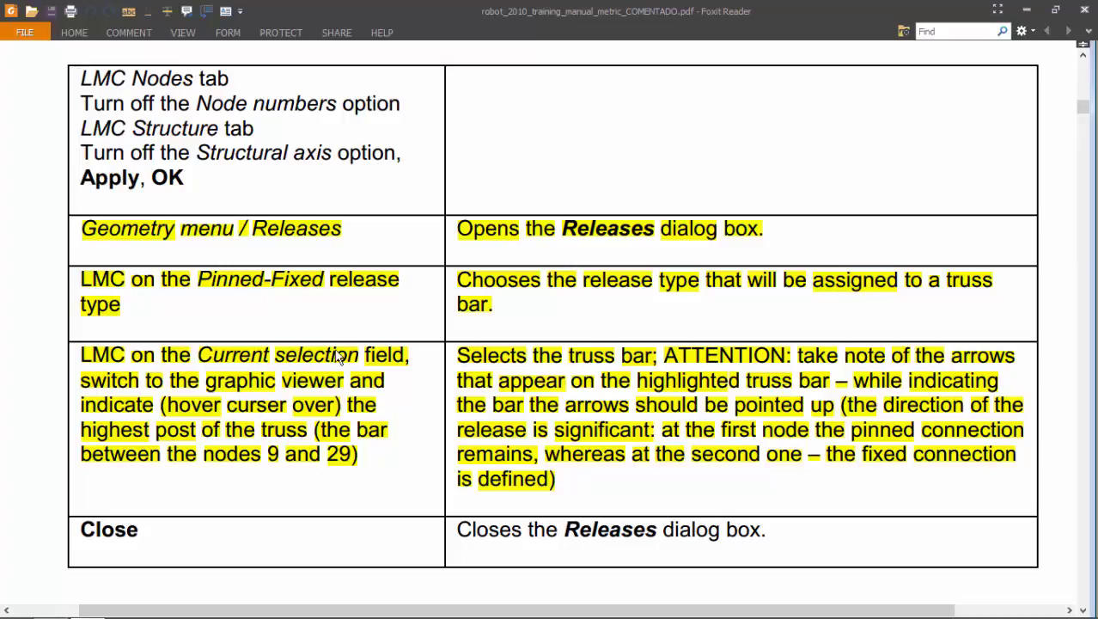
key(alt+Tab)
key(alt+Tab)
key(alt+Tab)
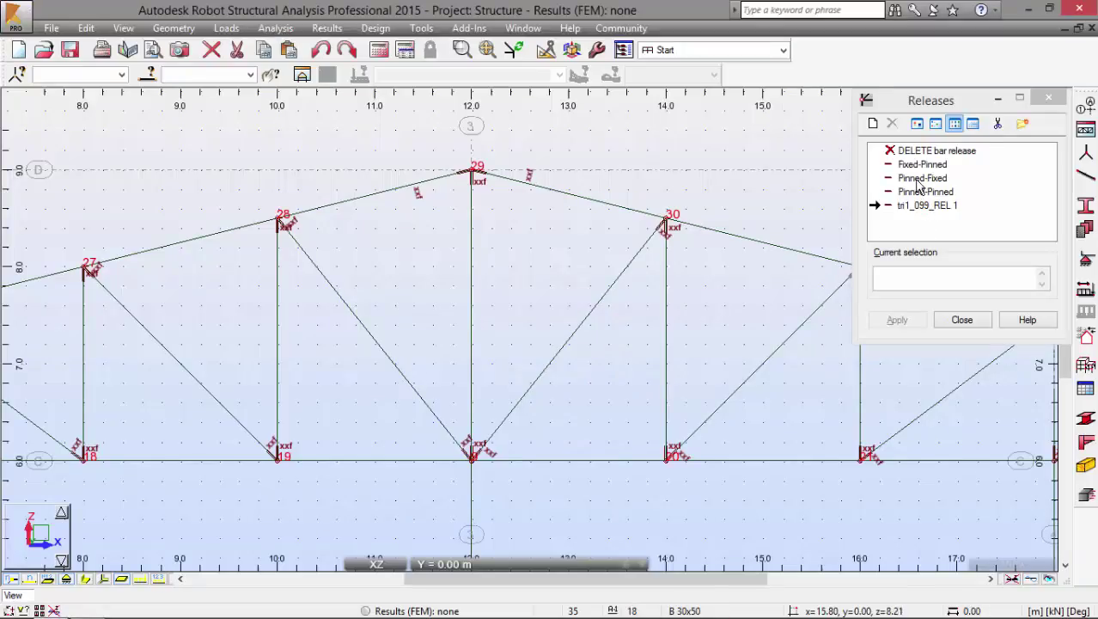
click(917, 179)
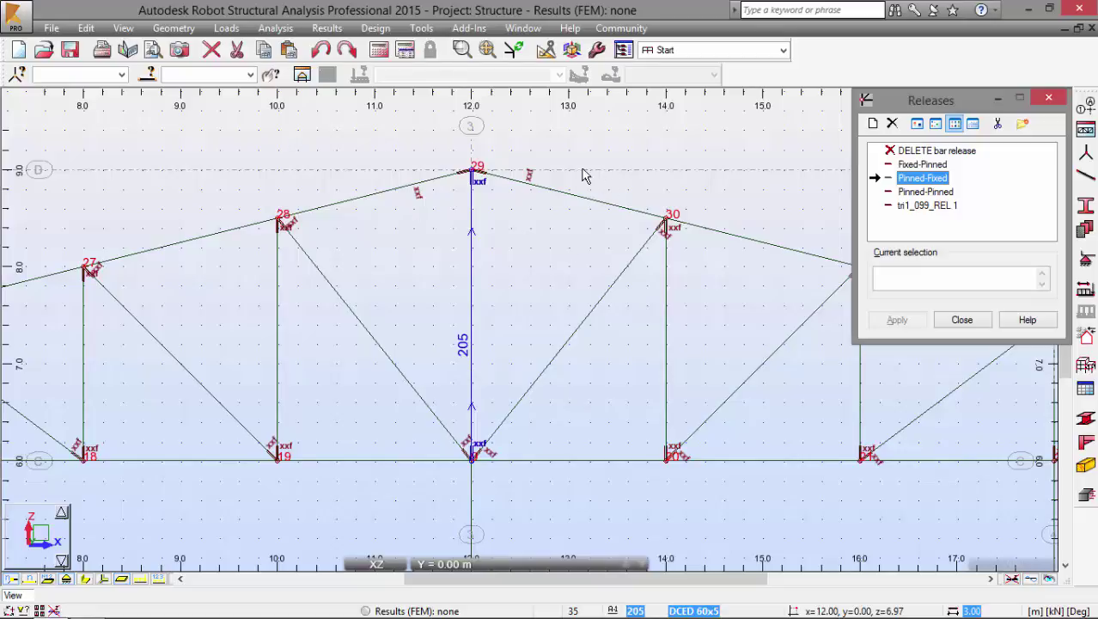
mouse_move(563, 129)
mouse_down()
mouse_move(563, 143)
mouse_move(597, 143)
mouse_move(632, 117)
mouse_up()
drag(616, 135, 628, 132)
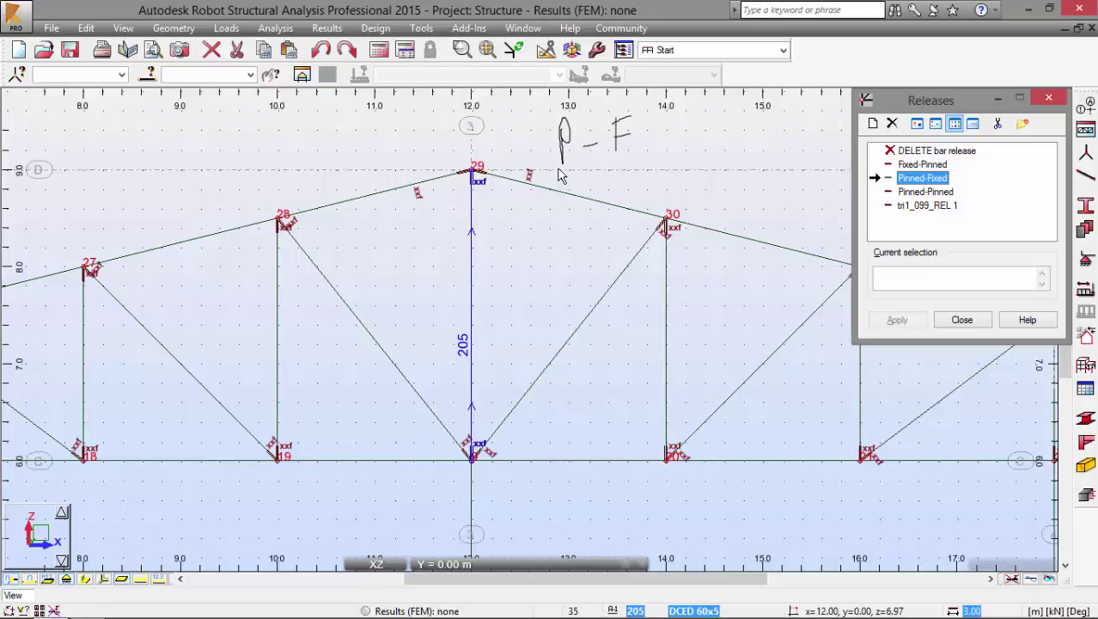
drag(563, 161, 577, 168)
drag(613, 160, 633, 159)
mouse_move(543, 292)
mouse_down()
mouse_move(544, 337)
mouse_move(554, 301)
mouse_up()
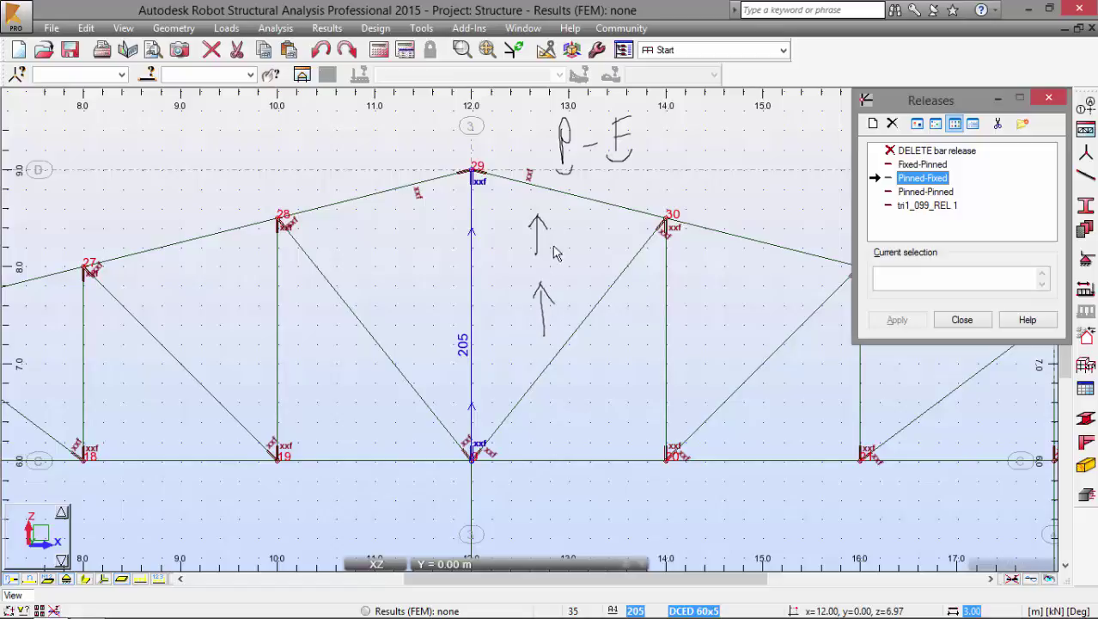
mouse_move(492, 191)
mouse_down()
mouse_move(483, 270)
mouse_move(485, 199)
mouse_up()
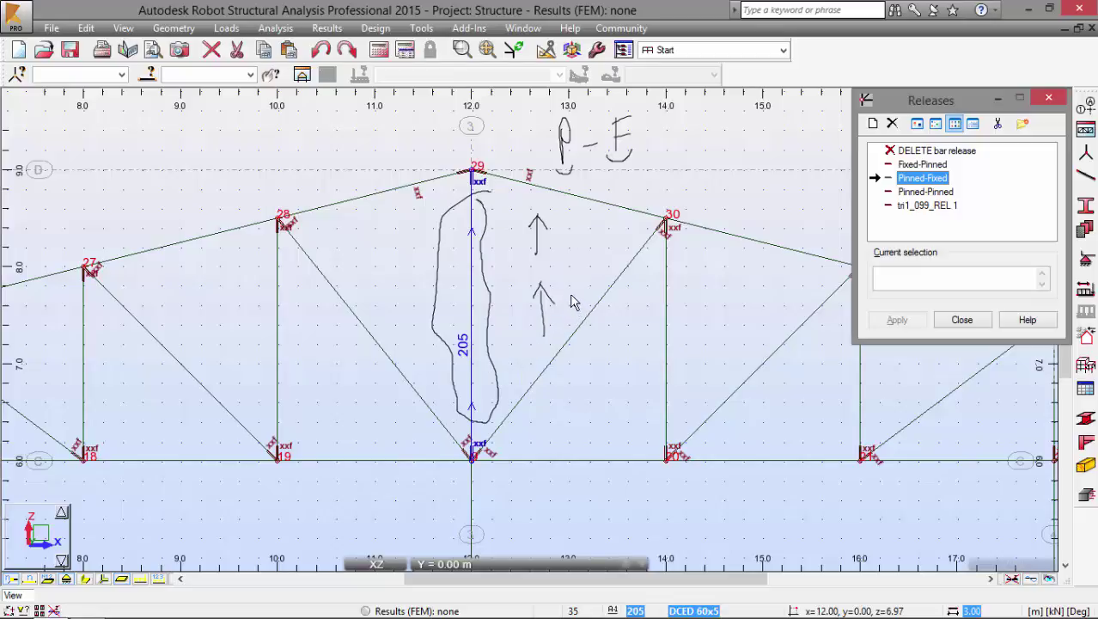
drag(570, 296, 578, 304)
drag(632, 237, 633, 293)
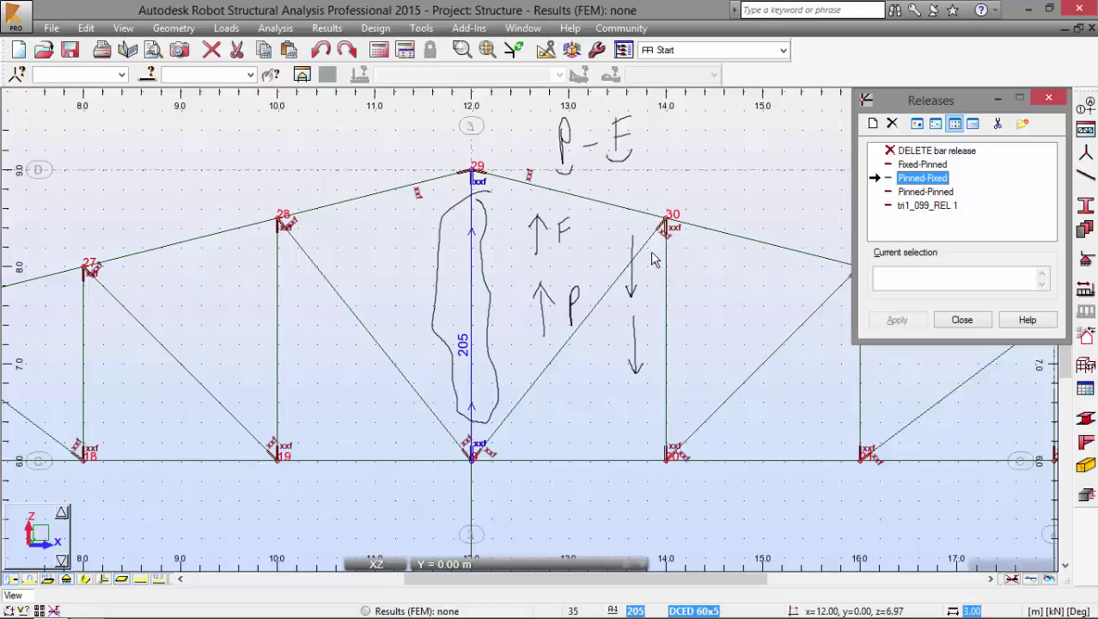
mouse_move(651, 249)
mouse_down()
mouse_move(651, 276)
mouse_move(651, 263)
mouse_up()
click(632, 225)
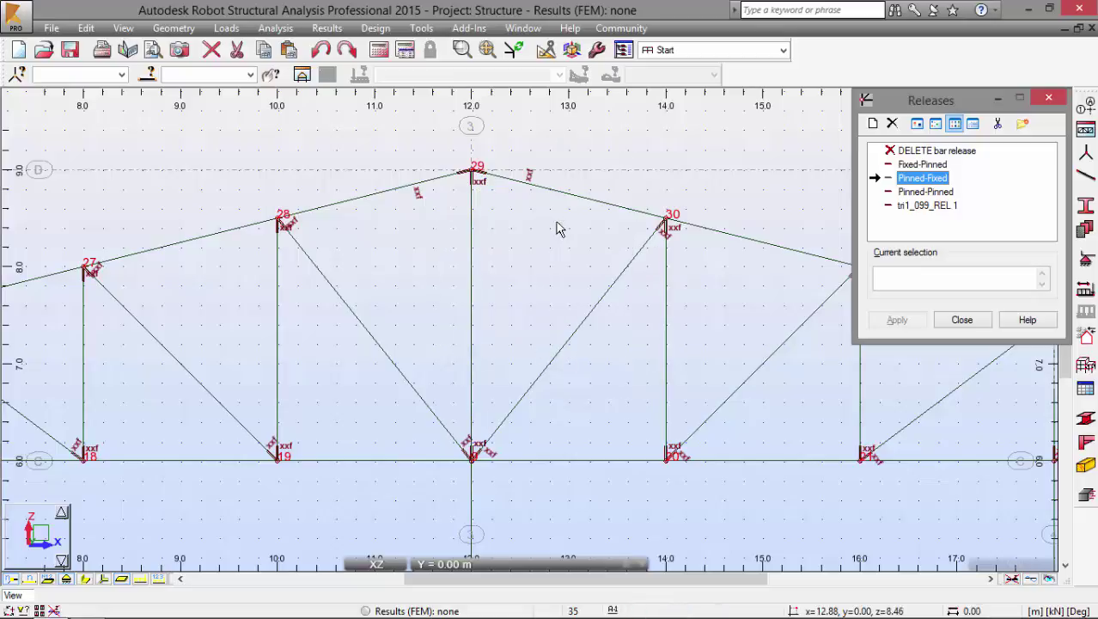
key(alt+Tab)
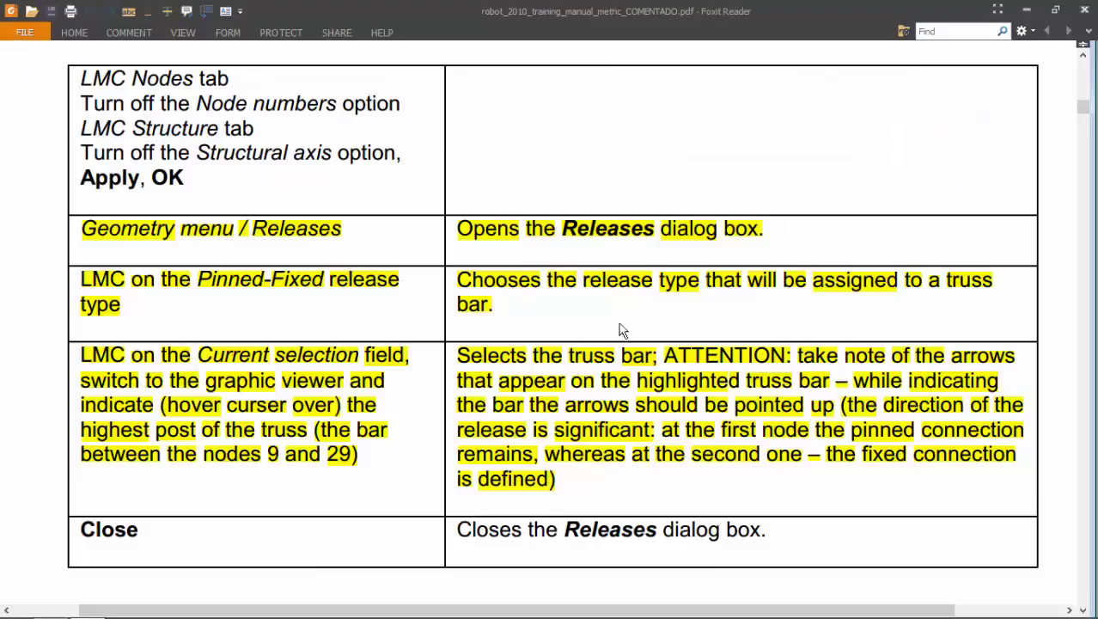
key(alt+Tab)
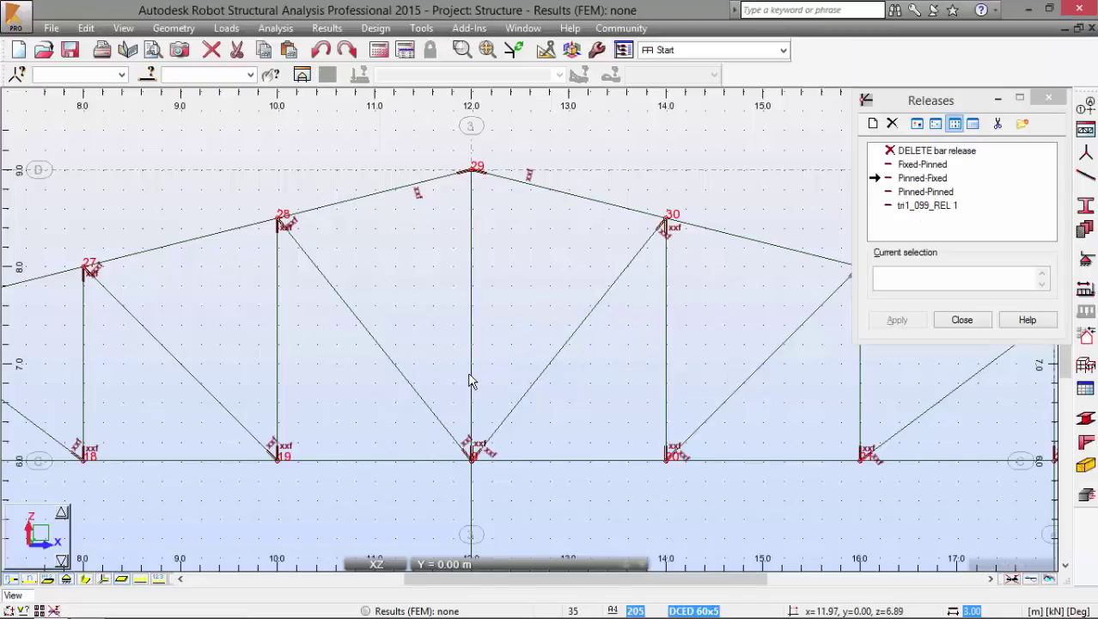
Zoom in to inspect bar 205, then close the Releases dialog.
scroll(471, 458, up, 3)
scroll(490, 430, down, 2)
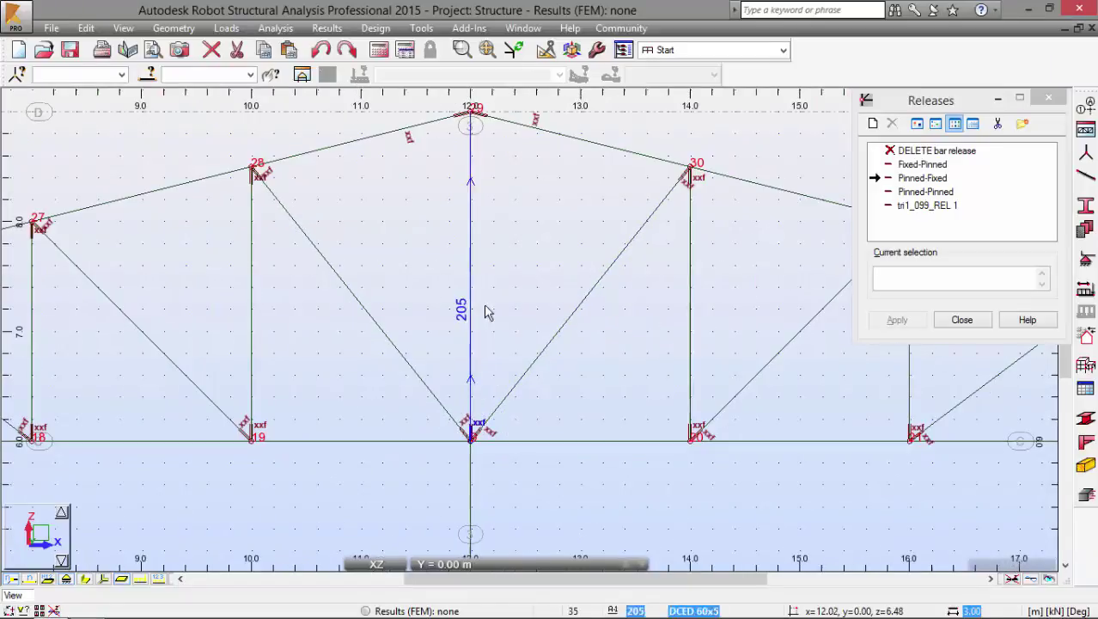
scroll(471, 120, up, 2)
scroll(478, 135, down, 1)
scroll(478, 135, down, 1)
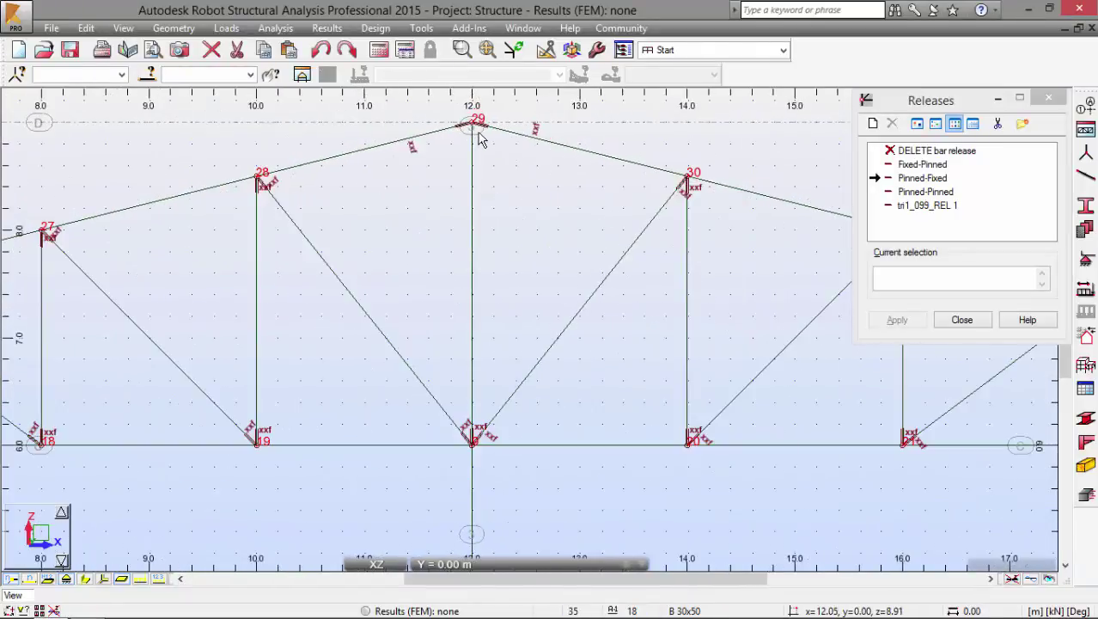
scroll(472, 163, up, 2)
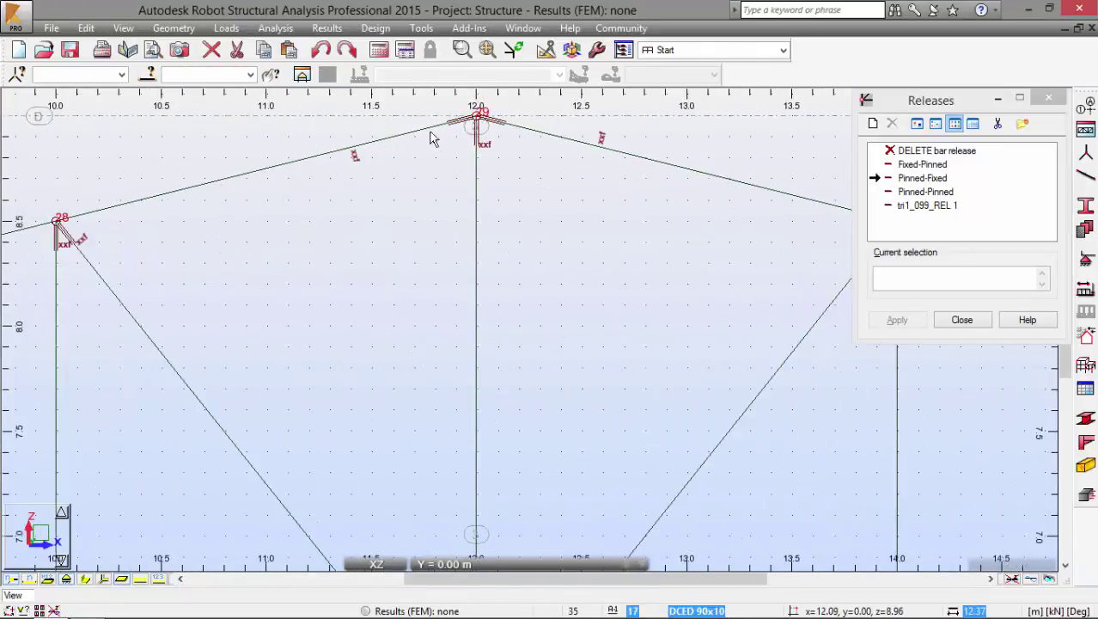
scroll(473, 347, down, 1)
scroll(475, 361, down, 1)
scroll(485, 437, up, 3)
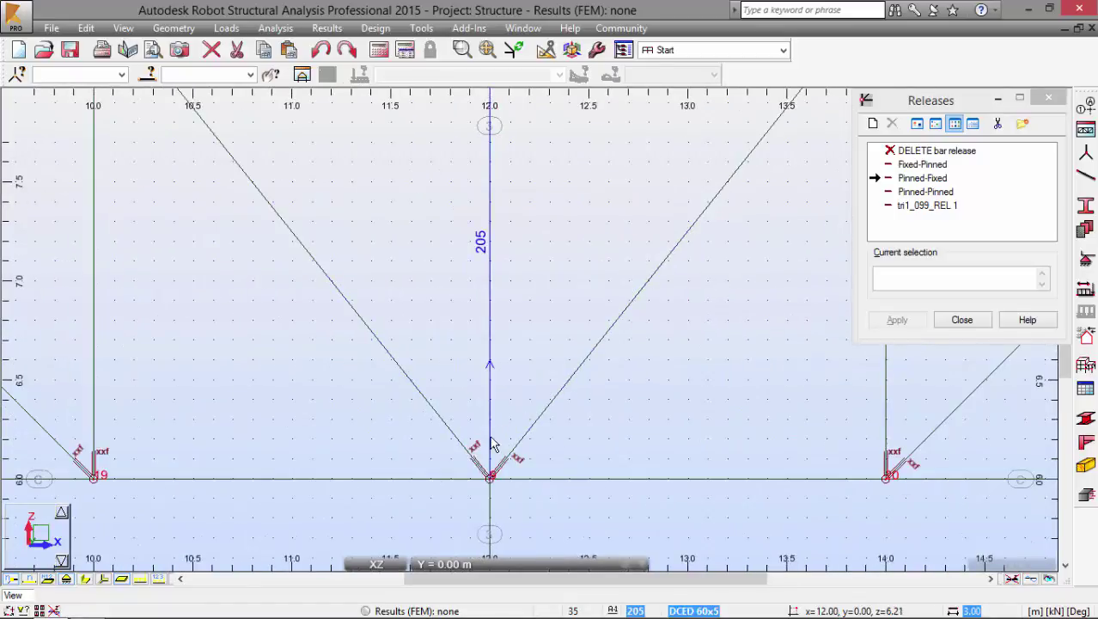
scroll(486, 343, down, 2)
scroll(520, 272, down, 1)
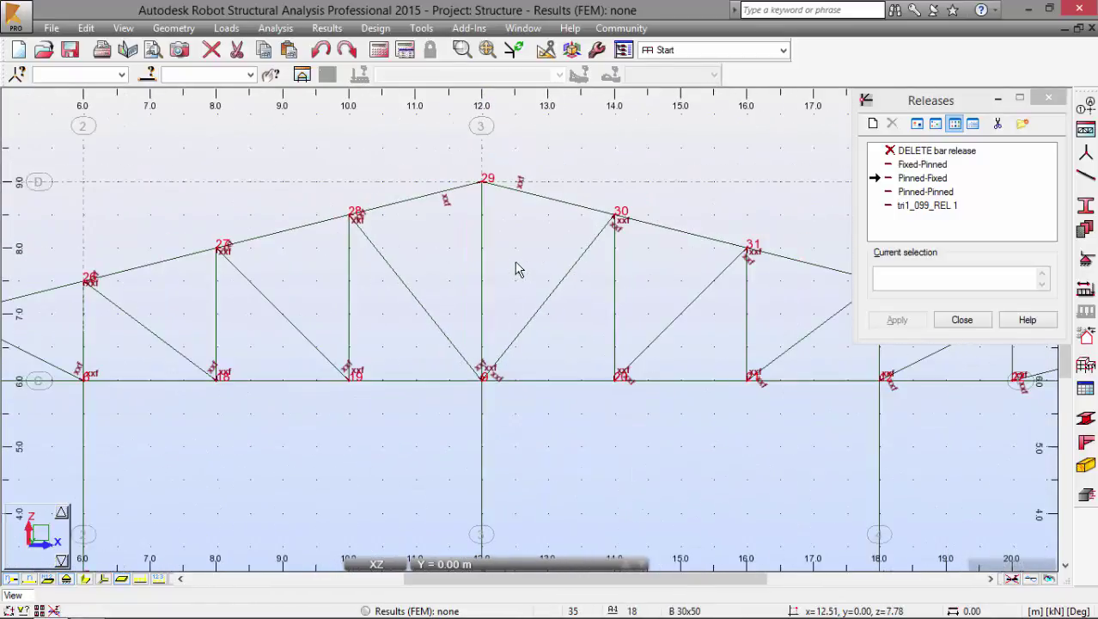
click(962, 319)
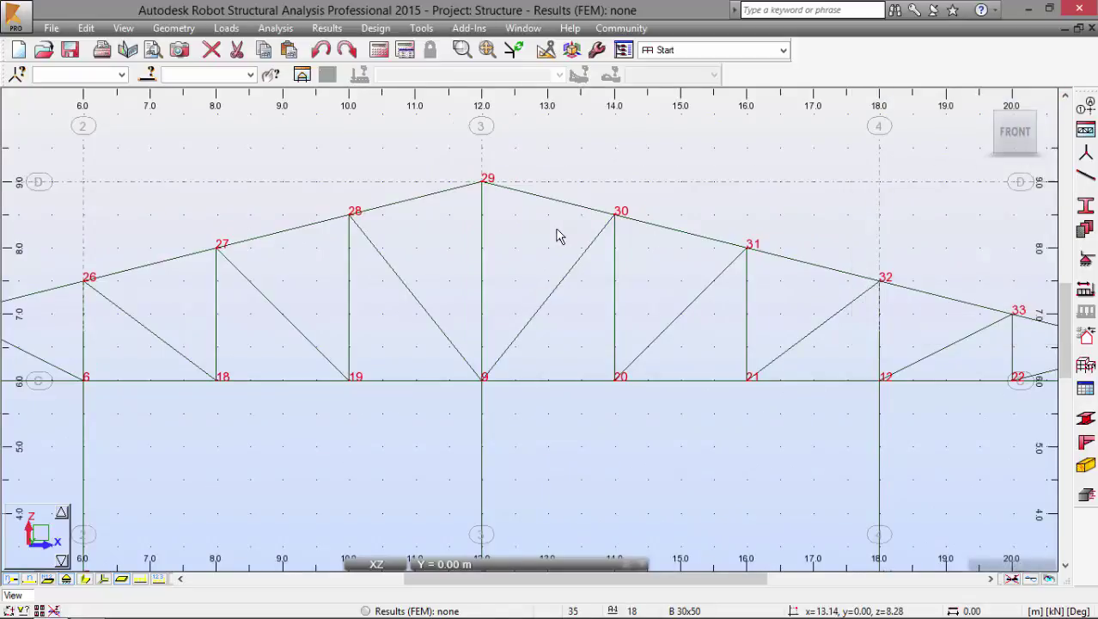
Zoom out until the whole numbered frame and truss are in view.
scroll(555, 236, down, 2)
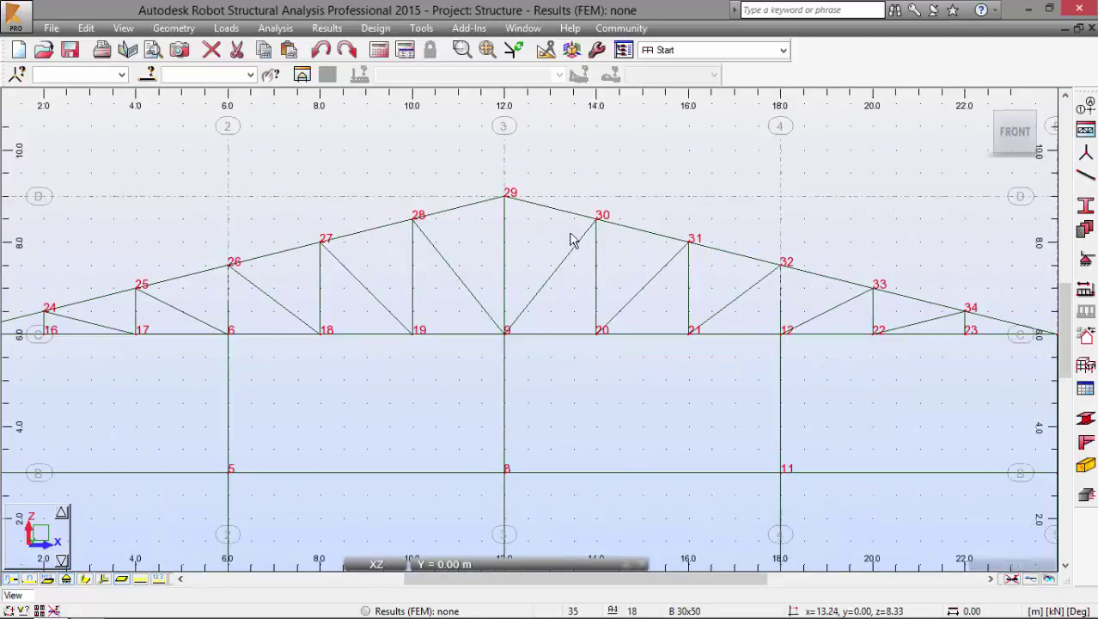
scroll(572, 240, down, 1)
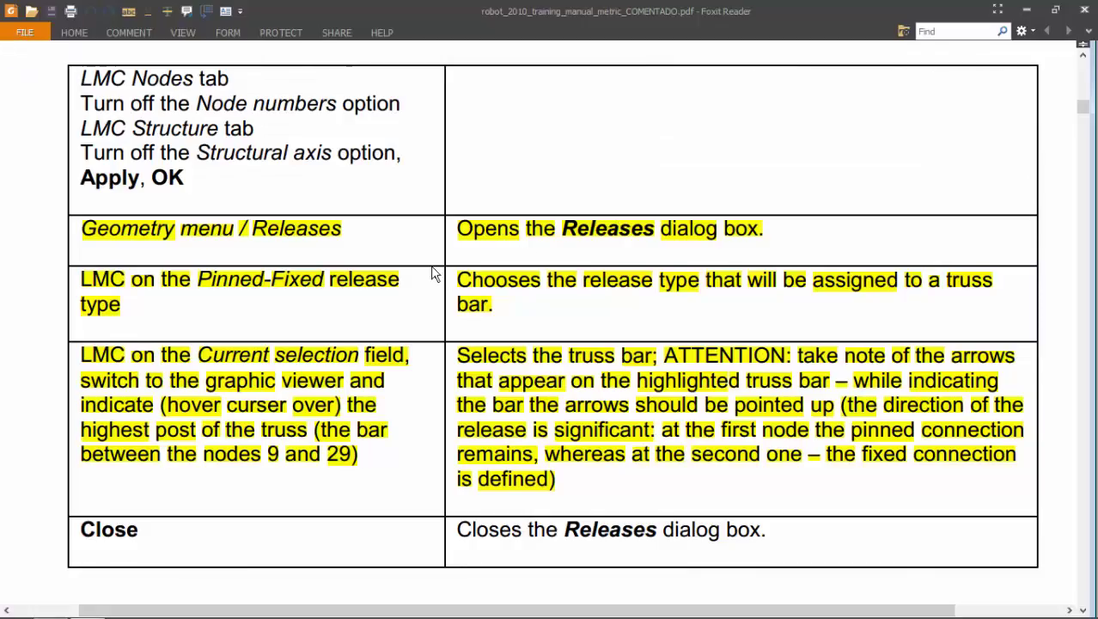
scroll(434, 273, down, 3)
scroll(400, 253, down, 3)
scroll(395, 256, down, 1)
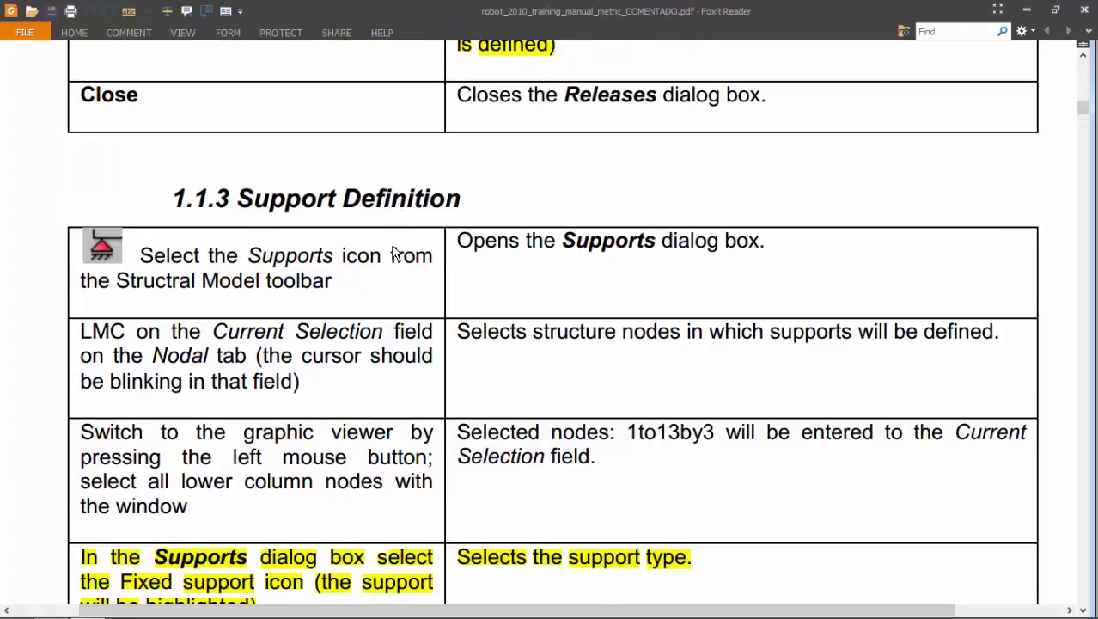
ctrl+scroll(393, 255, down, 1)
scroll(394, 254, down, 1)
scroll(394, 254, down, 1)
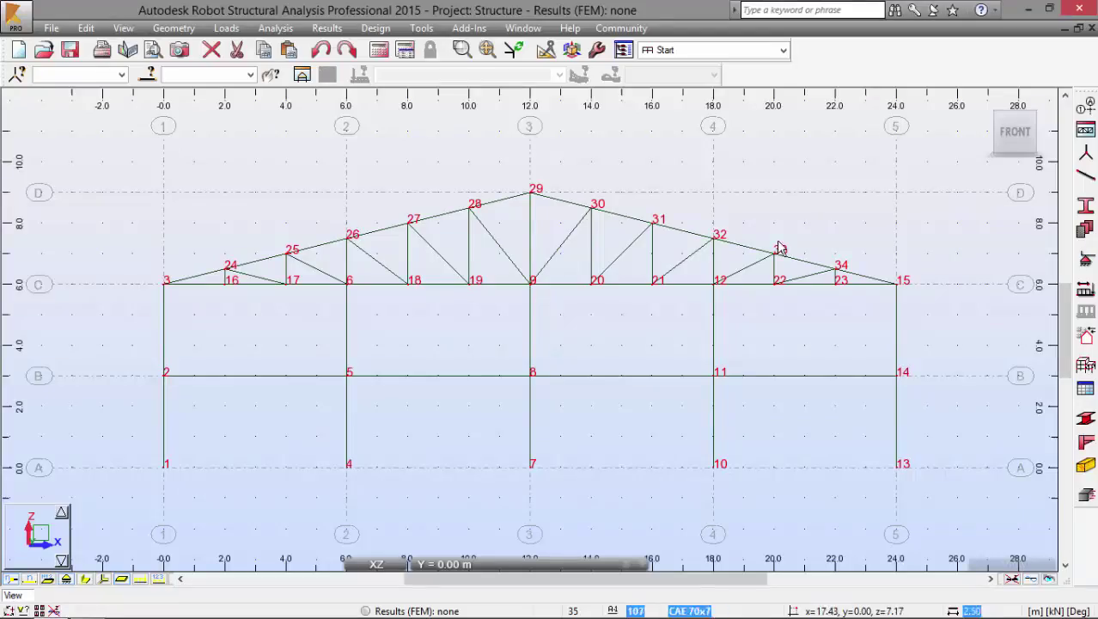
Apply Fixed supports to base nodes 1, 4, 7, 10 and 13 by window-selecting the column bases.
click(1088, 259)
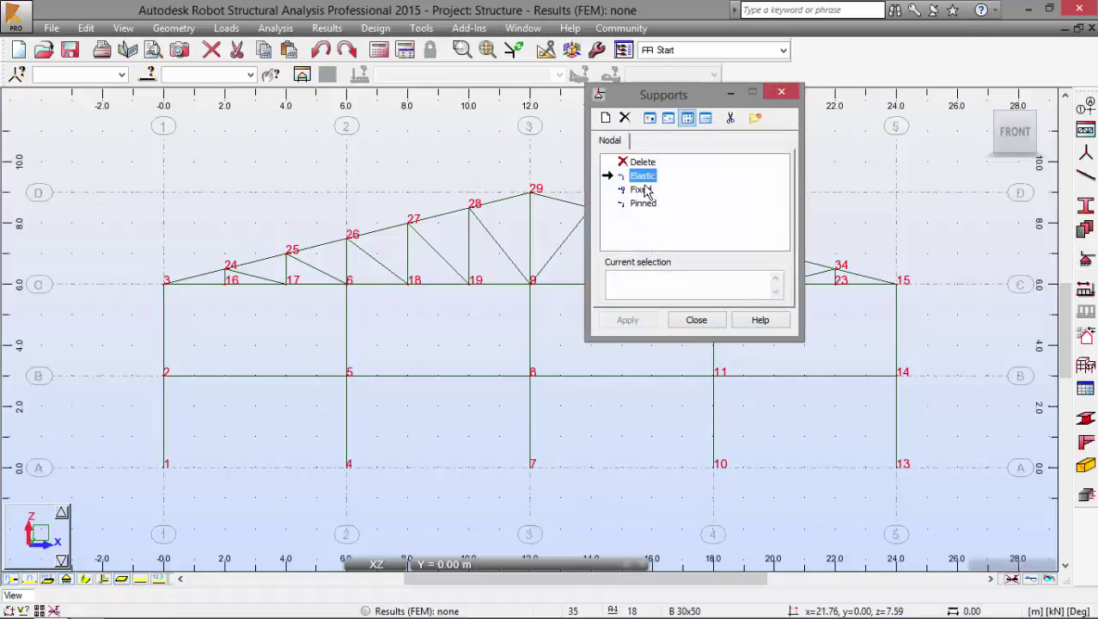
click(645, 189)
click(641, 284)
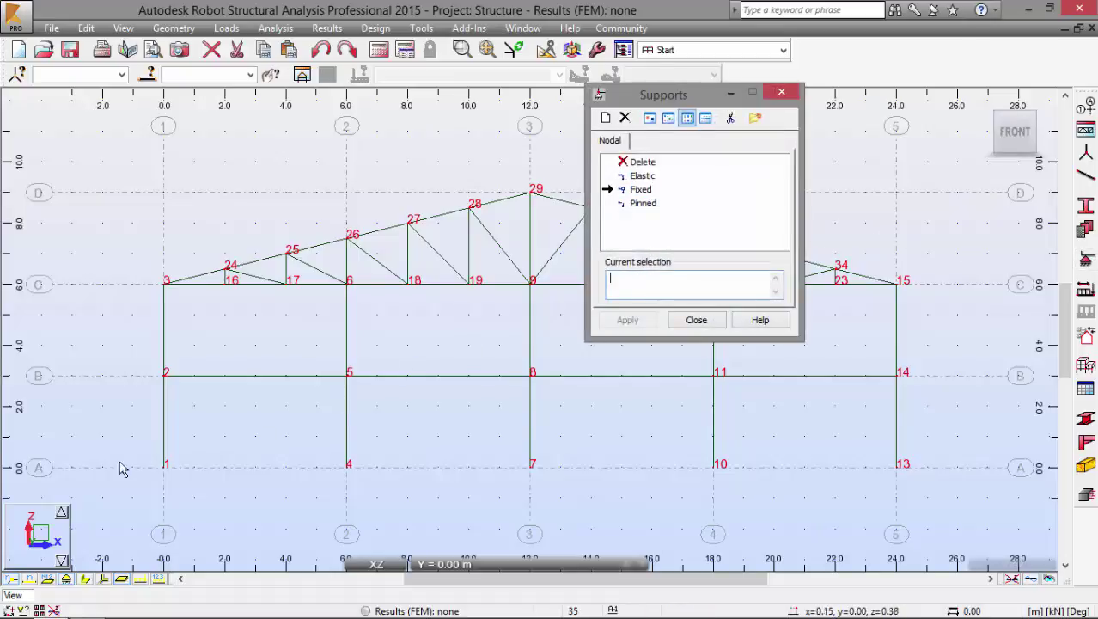
mouse_move(110, 458)
mouse_down()
mouse_move(378, 496)
mouse_move(935, 497)
mouse_up()
click(627, 320)
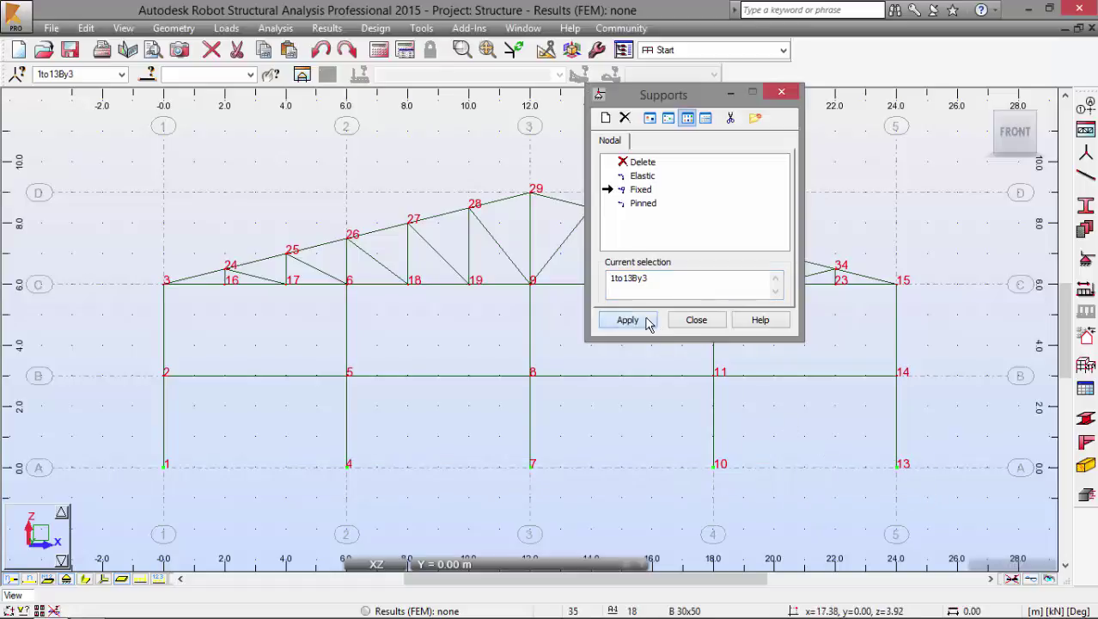
click(697, 326)
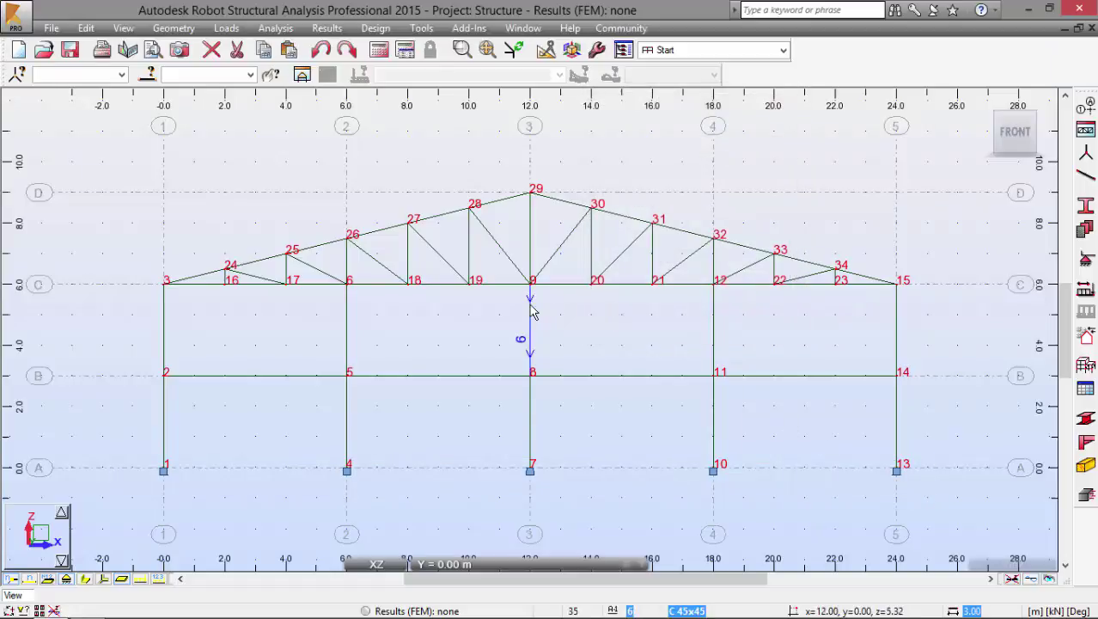
Turn section shapes back on and re-centre the frame in the view.
click(84, 582)
scroll(279, 346, down, 2)
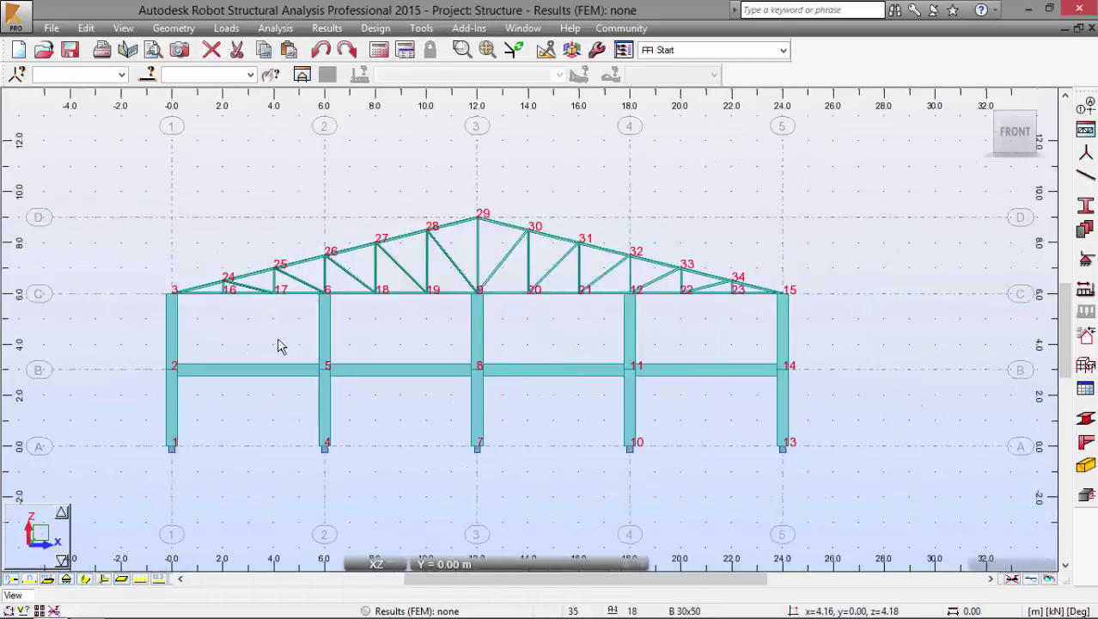
scroll(311, 343, down, 2)
scroll(362, 350, up, 1)
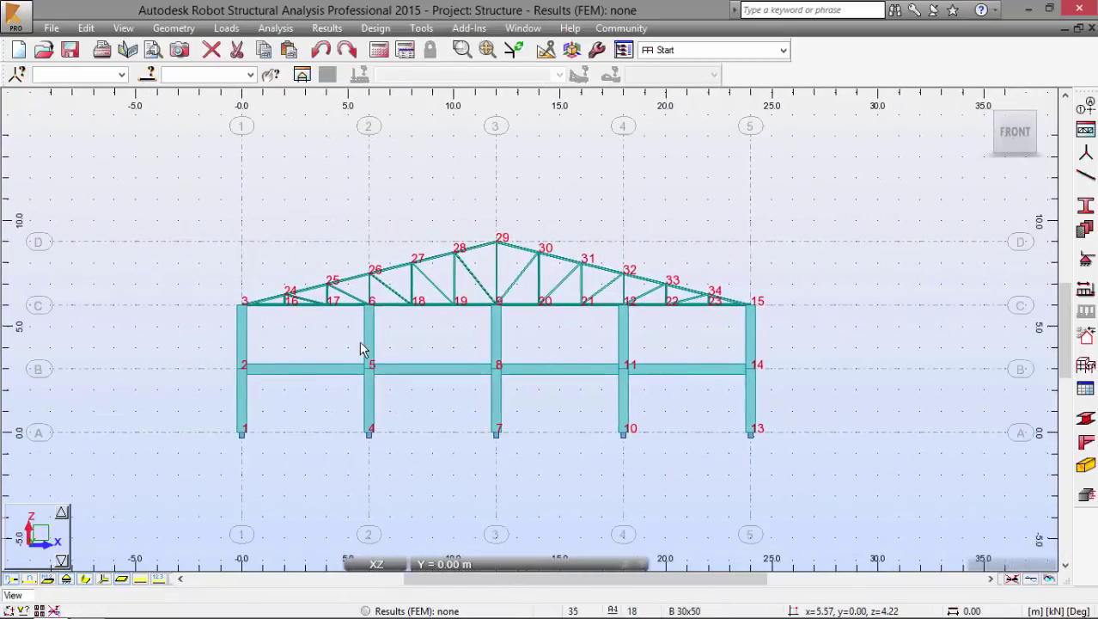
scroll(294, 333, up, 2)
scroll(301, 333, down, 1)
scroll(304, 334, down, 1)
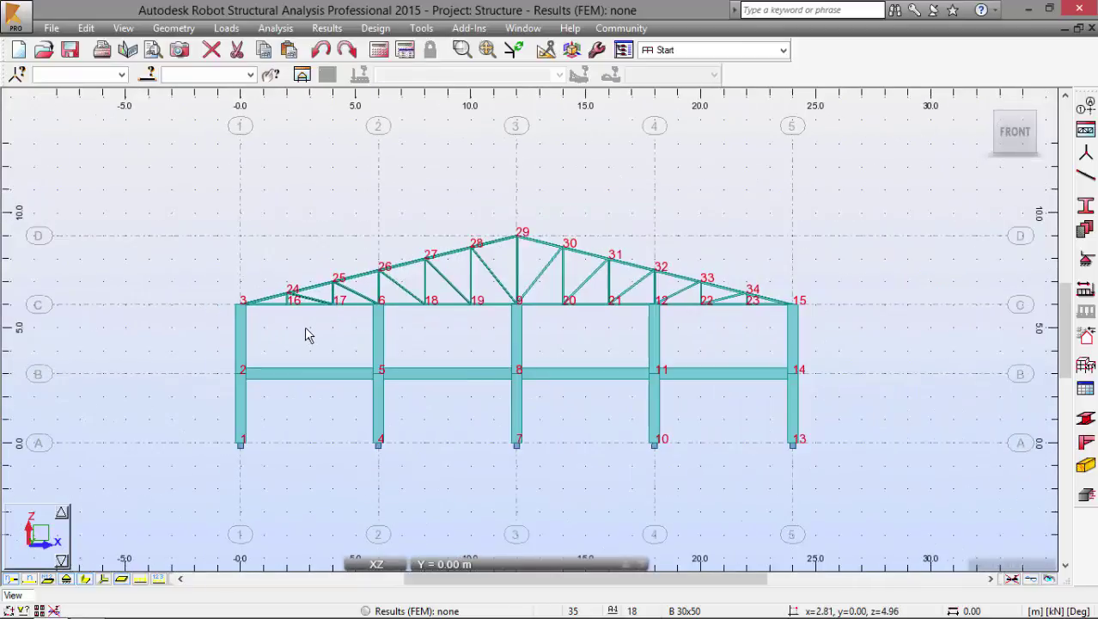
middle_drag(387, 351, 411, 346)
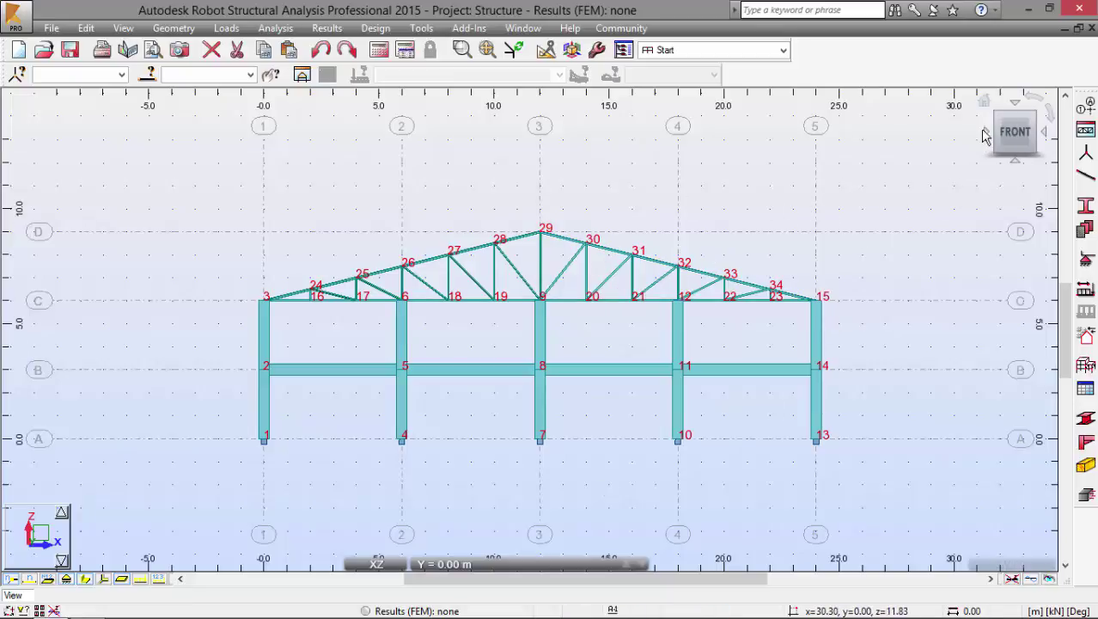
mouse_move(1015, 131)
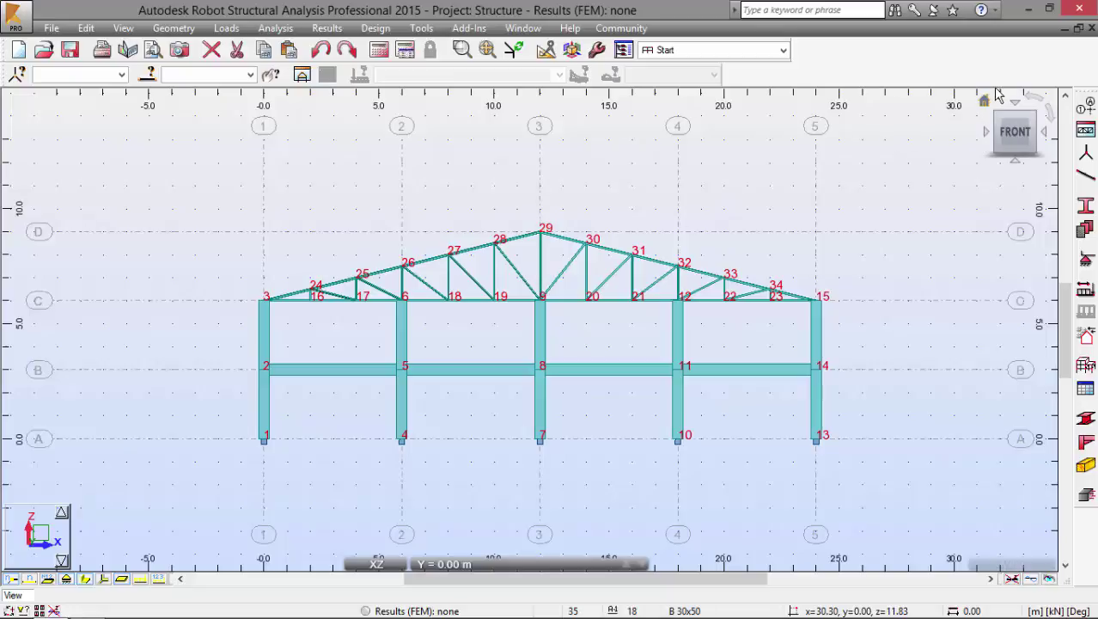
Switch to the ViewCube's 3D home view of the whole structure.
drag(997, 93, 995, 85)
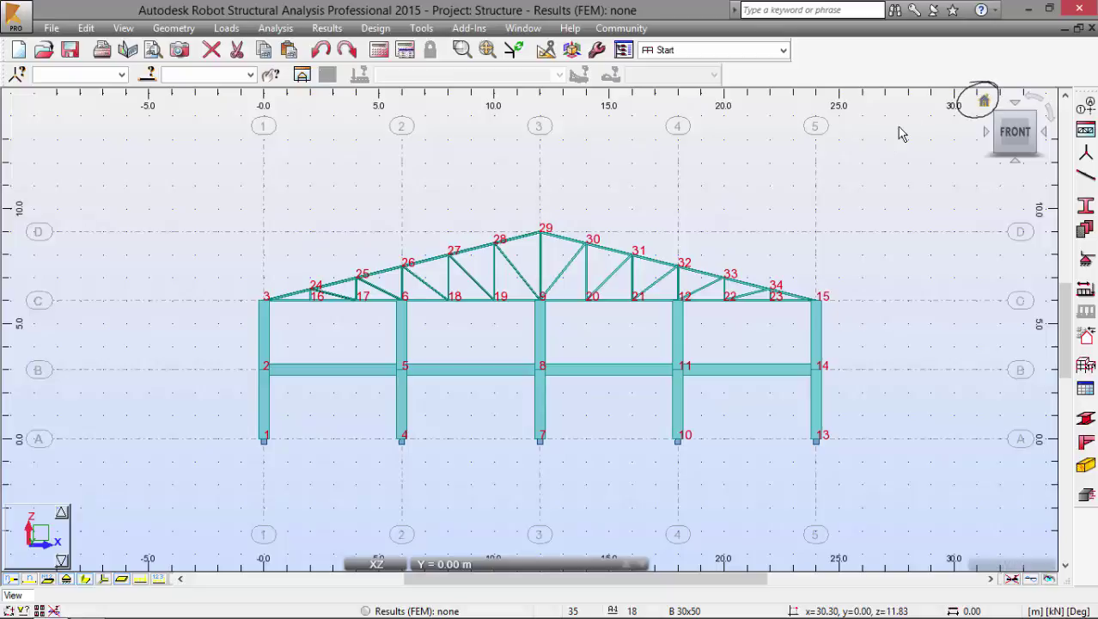
click(985, 103)
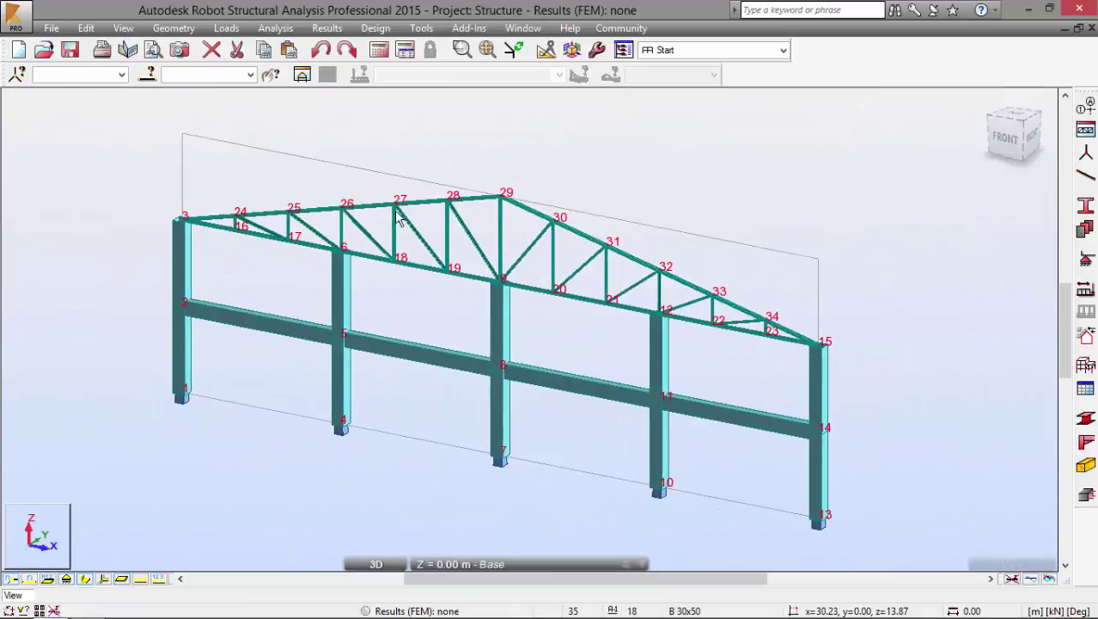
scroll(425, 207, down, 2)
scroll(430, 183, down, 2)
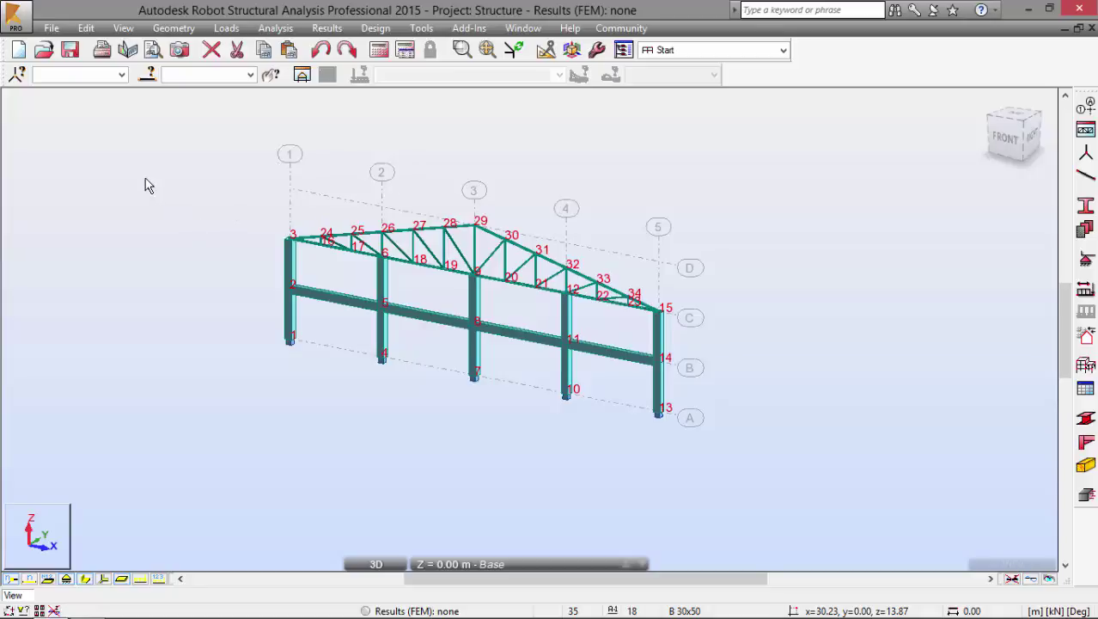
Hide the structural axes grid and node/bar numbering, and turn to the front view.
right_click(136, 154)
mouse_move(75, 316)
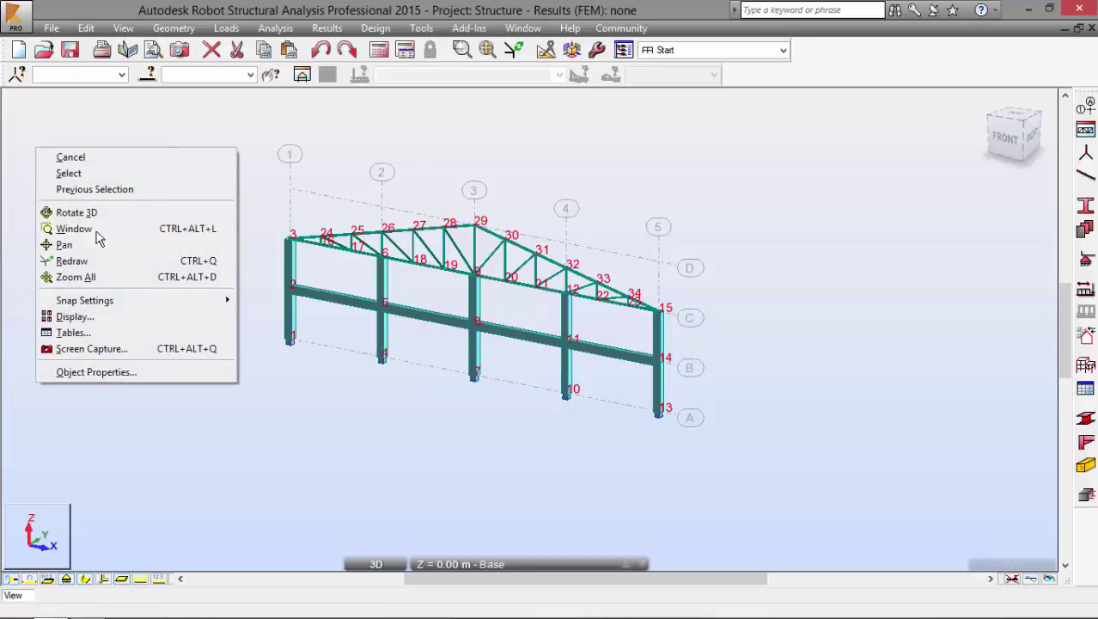
click(93, 316)
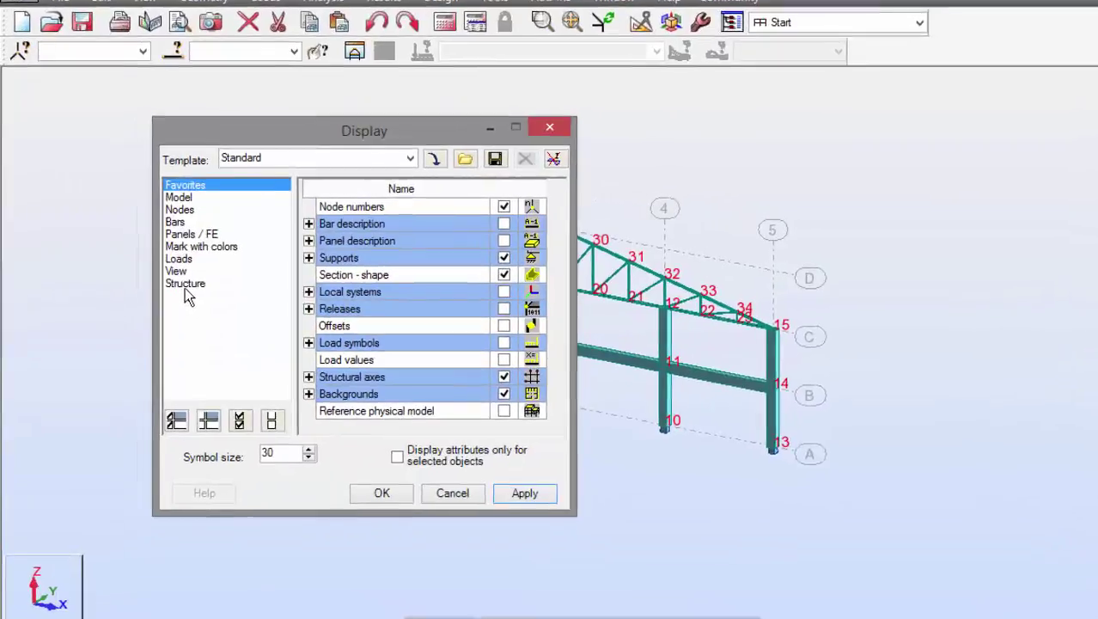
click(155, 275)
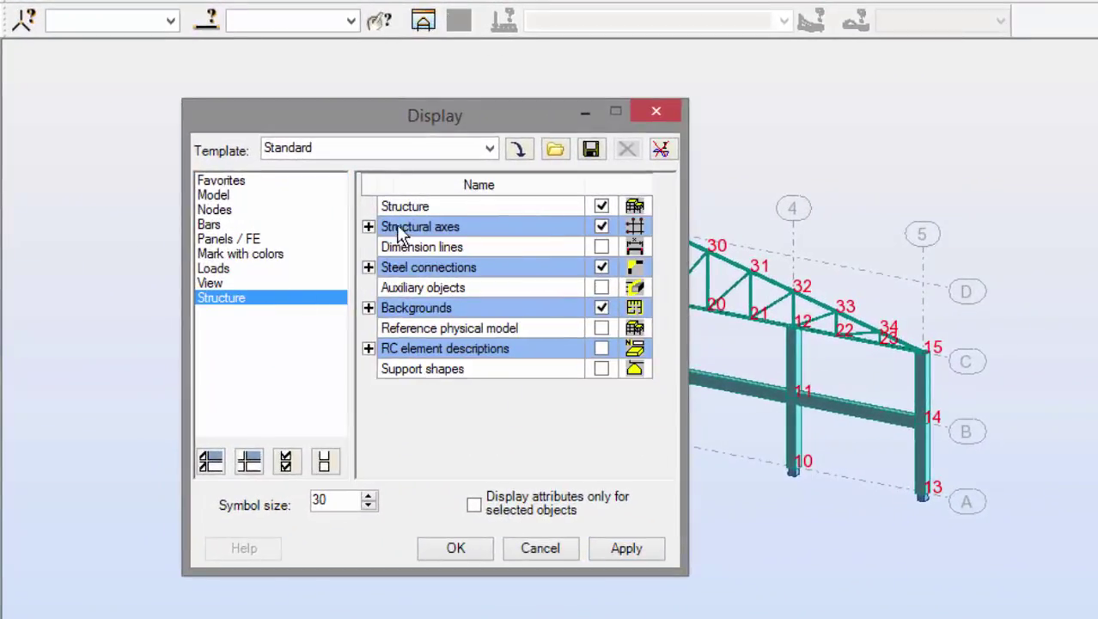
click(601, 226)
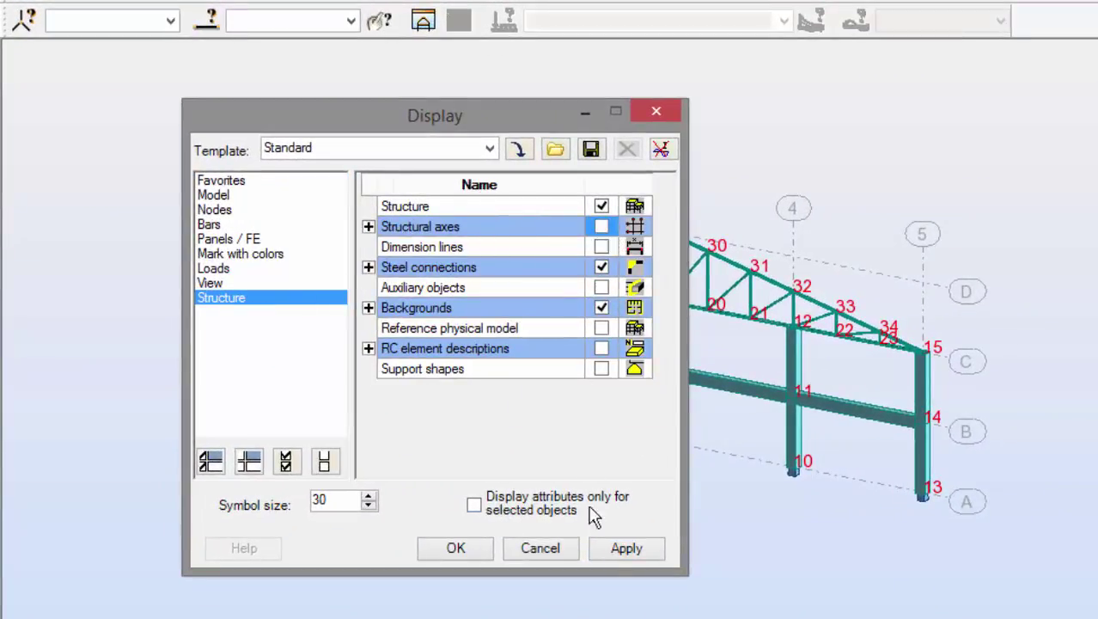
click(626, 554)
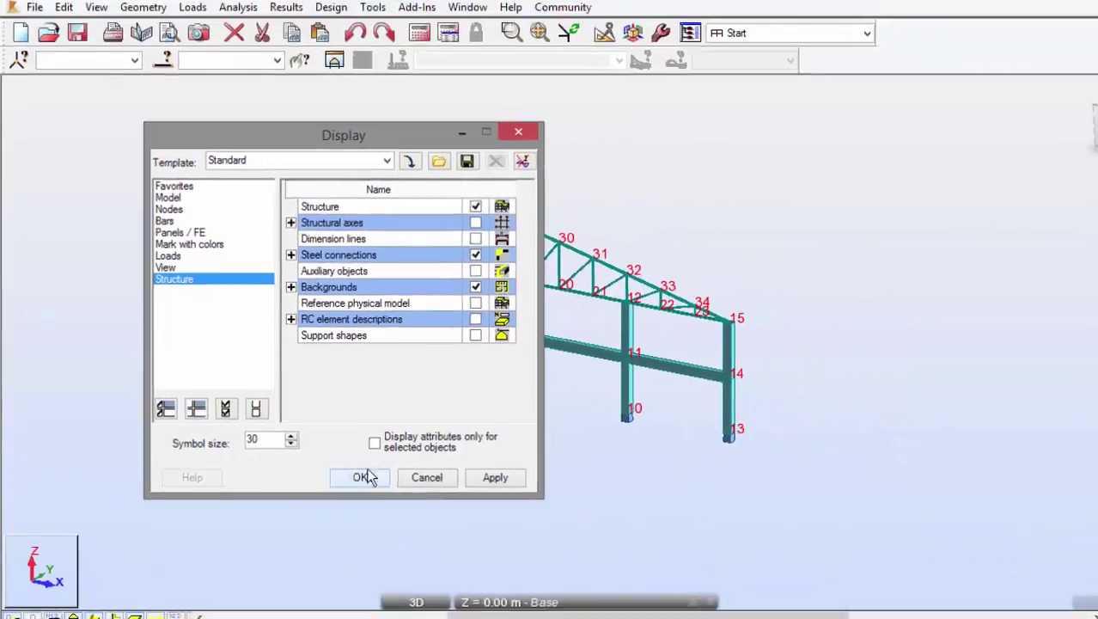
click(455, 547)
middle_drag(413, 367, 473, 368)
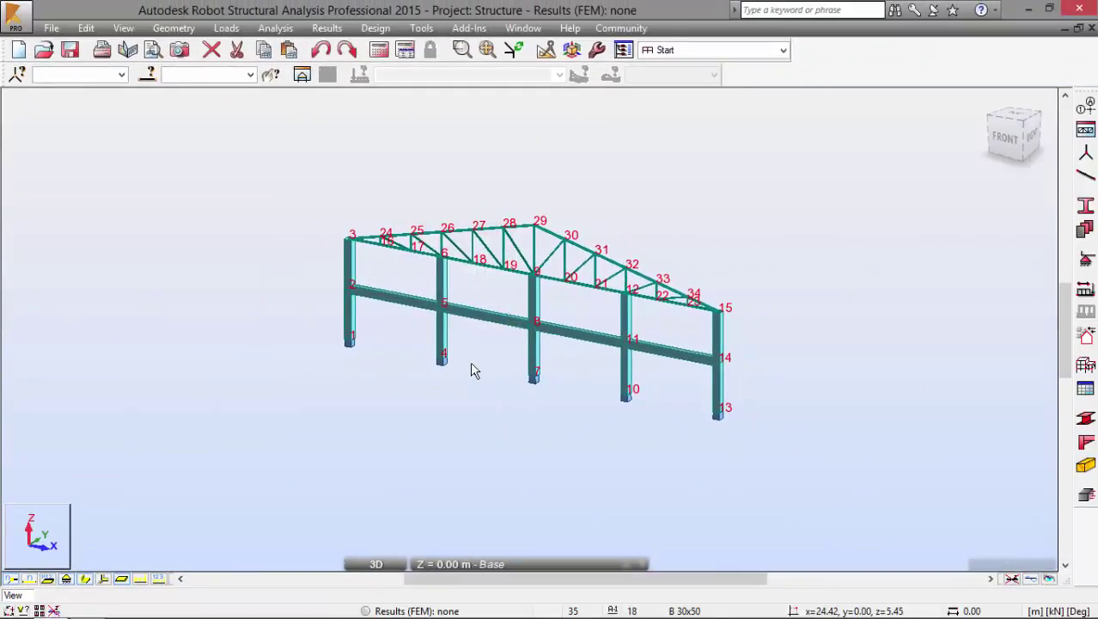
click(13, 580)
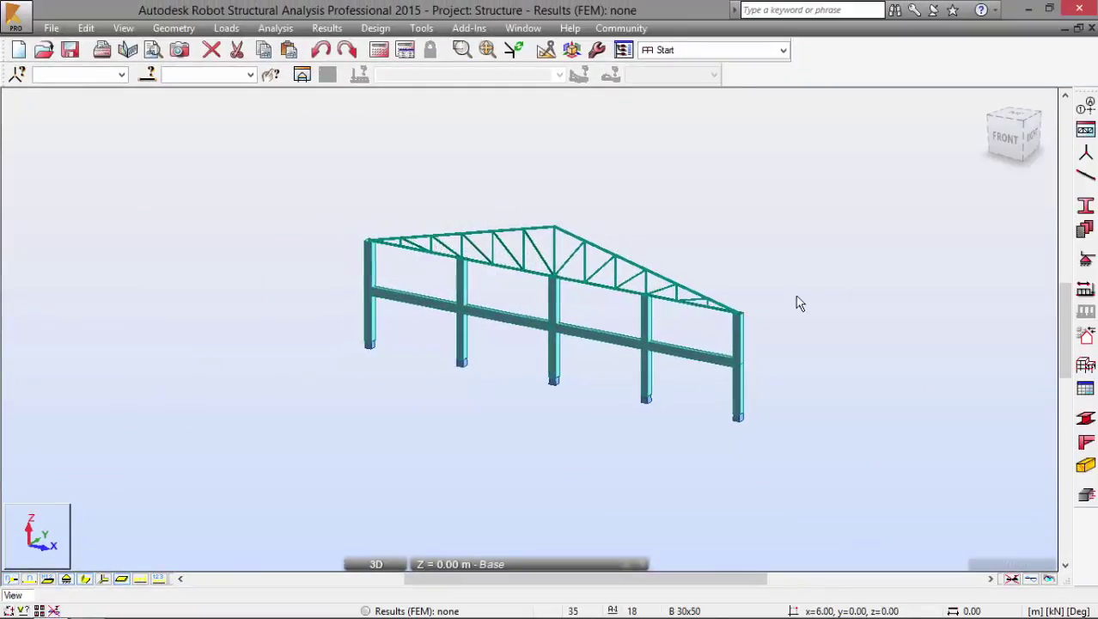
click(1008, 144)
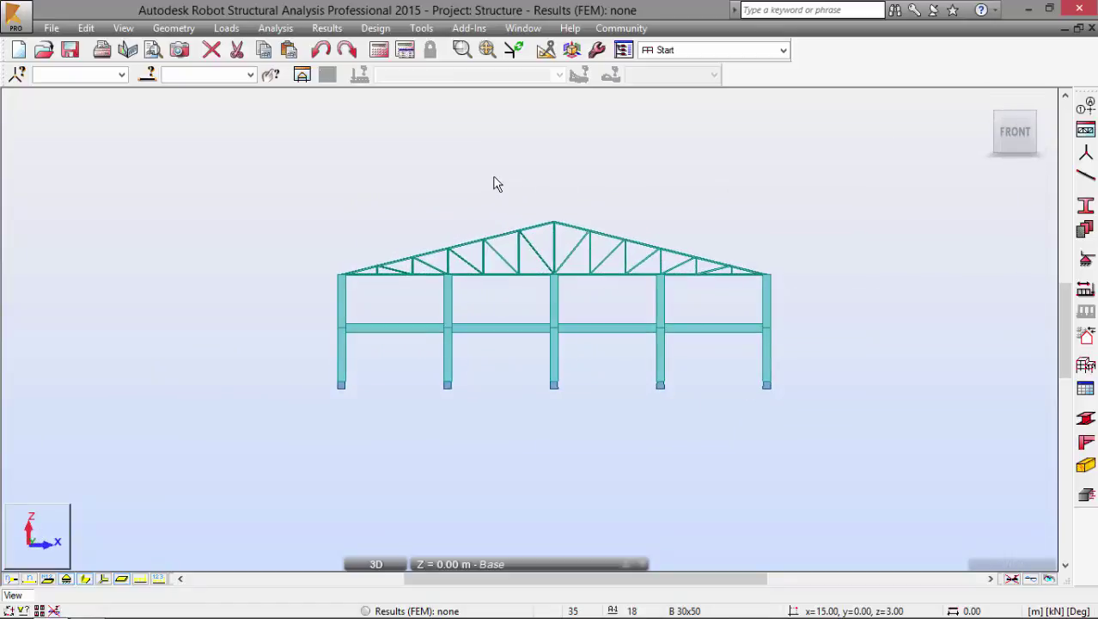
Colour every bar by its section with a legend via Display settings.
right_click(348, 142)
click(309, 307)
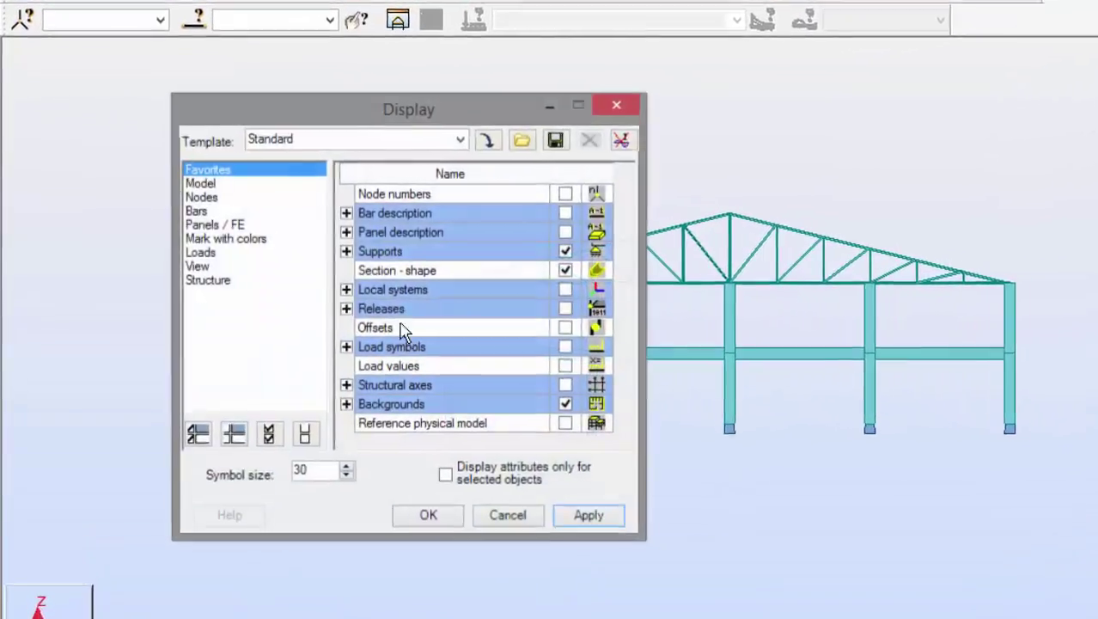
click(247, 238)
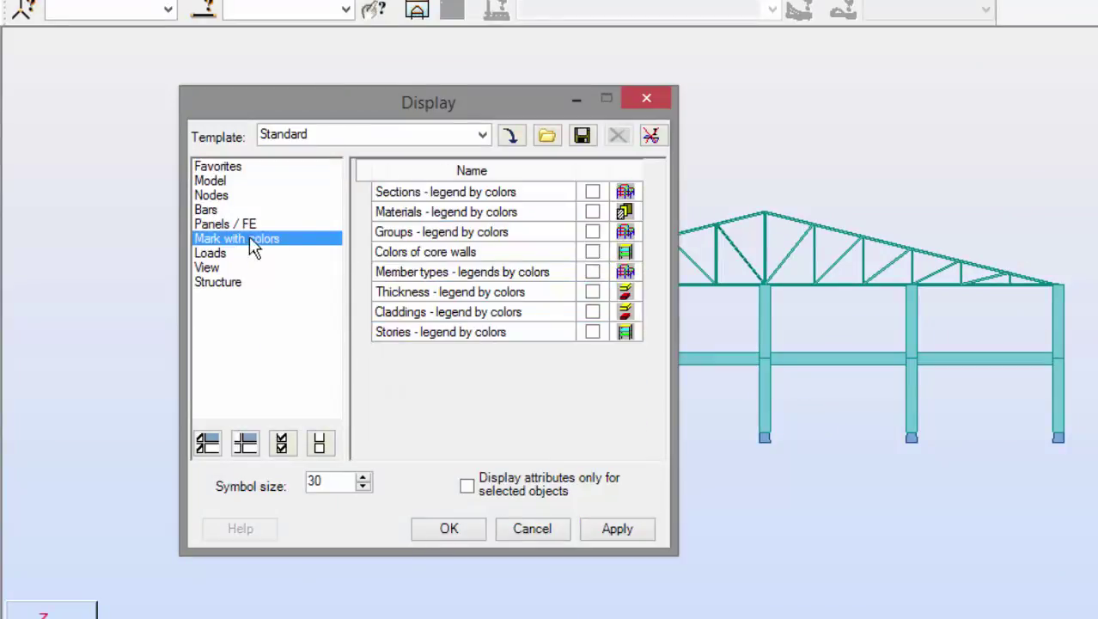
click(593, 191)
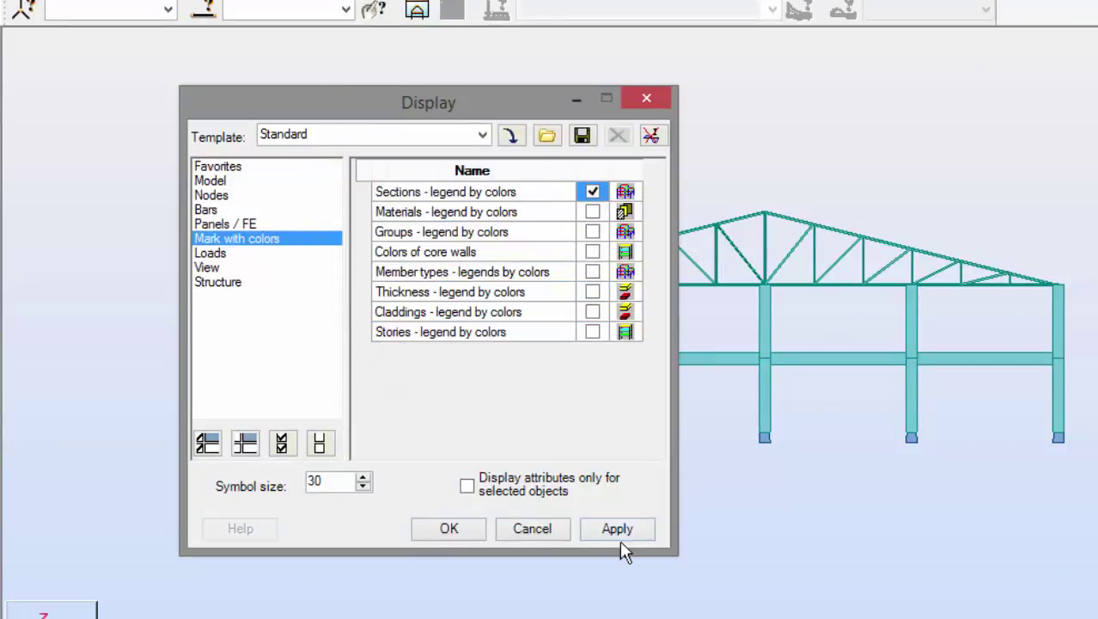
click(617, 529)
click(404, 487)
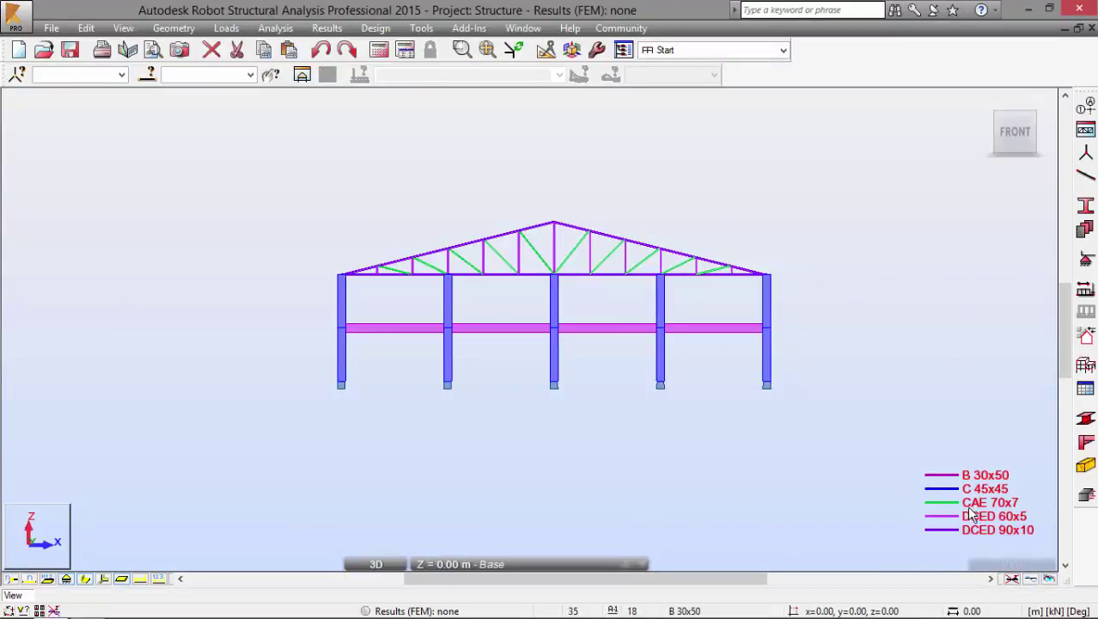
scroll(525, 269, up, 2)
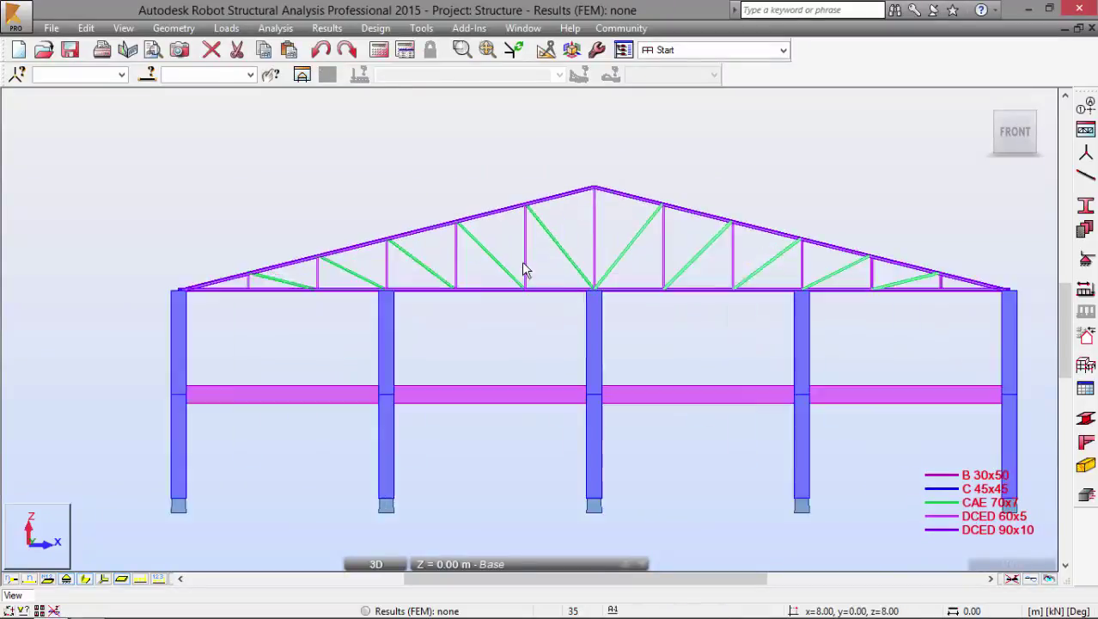
scroll(603, 275, up, 1)
scroll(550, 261, up, 1)
scroll(550, 260, down, 1)
scroll(551, 242, down, 1)
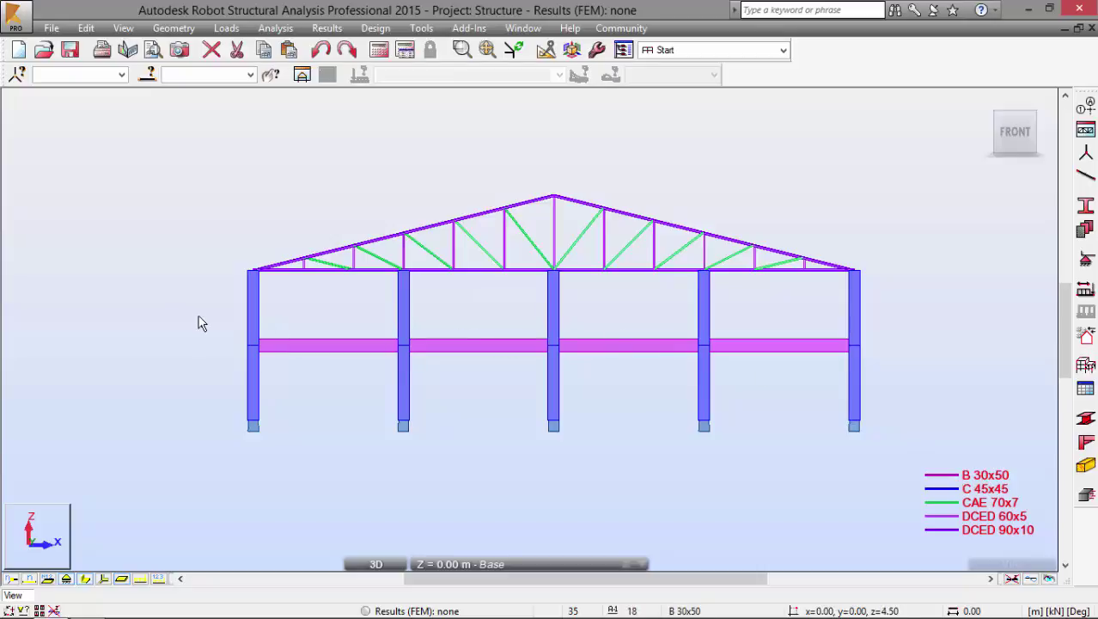
mouse_move(202, 317)
mouse_down()
mouse_move(905, 379)
mouse_move(201, 310)
mouse_up()
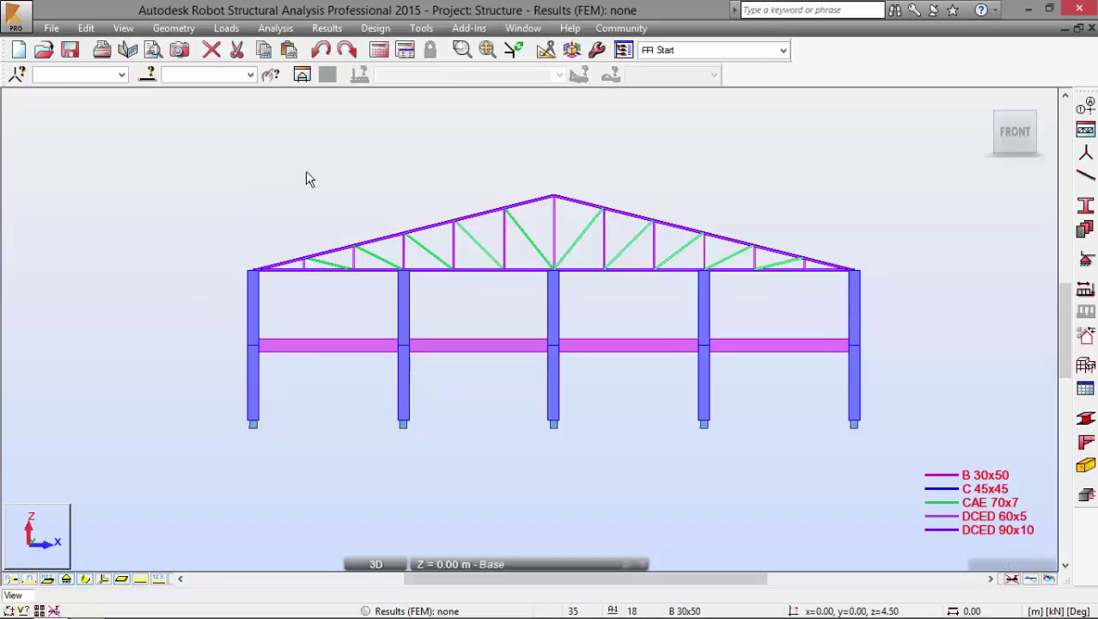
key(ctrl+alt+d)
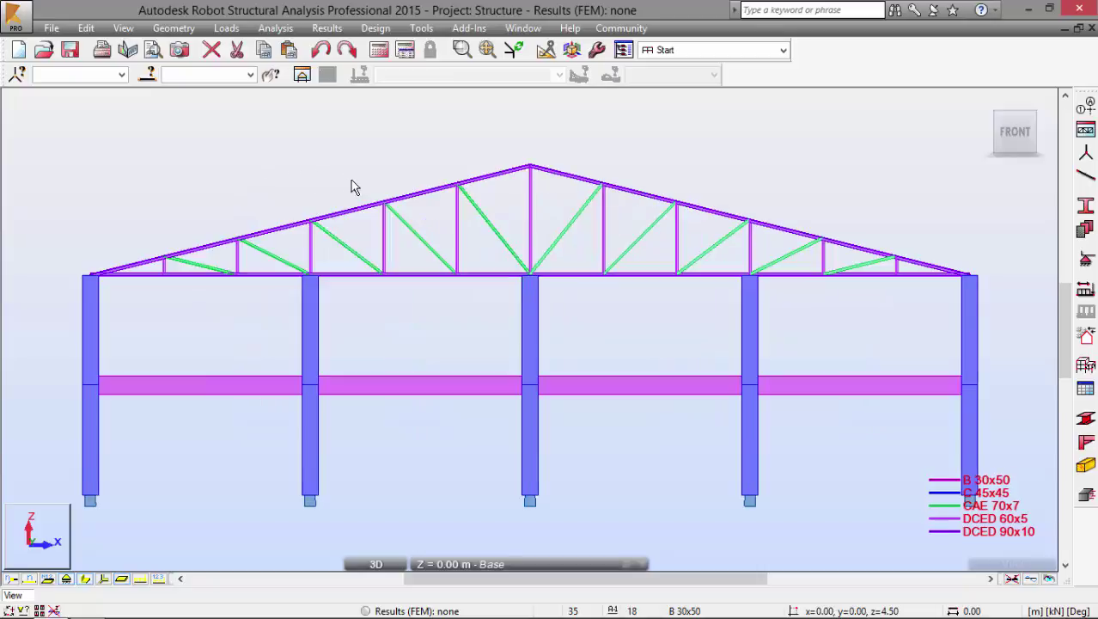